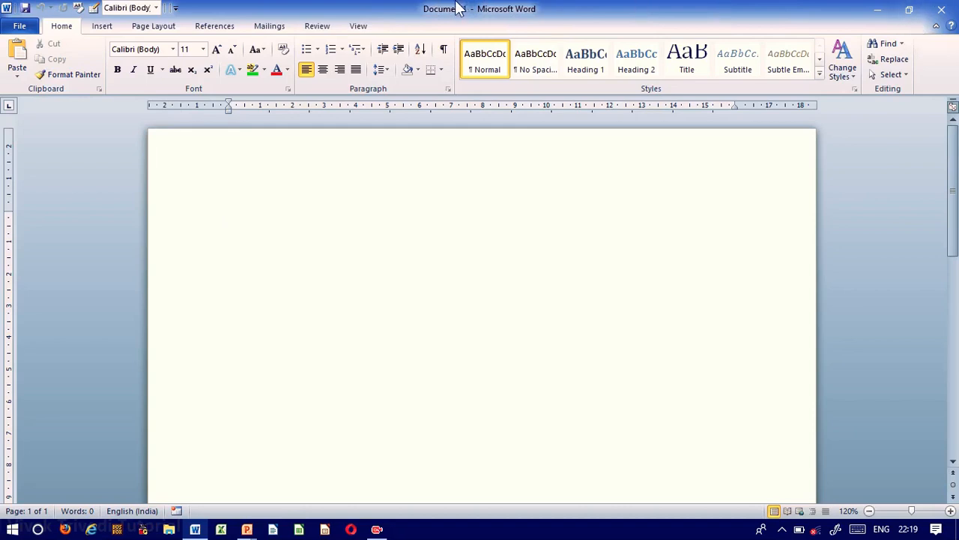
- Write "Title Bar" at the start of the blank page
{"action": "type", "text": "Tite"}
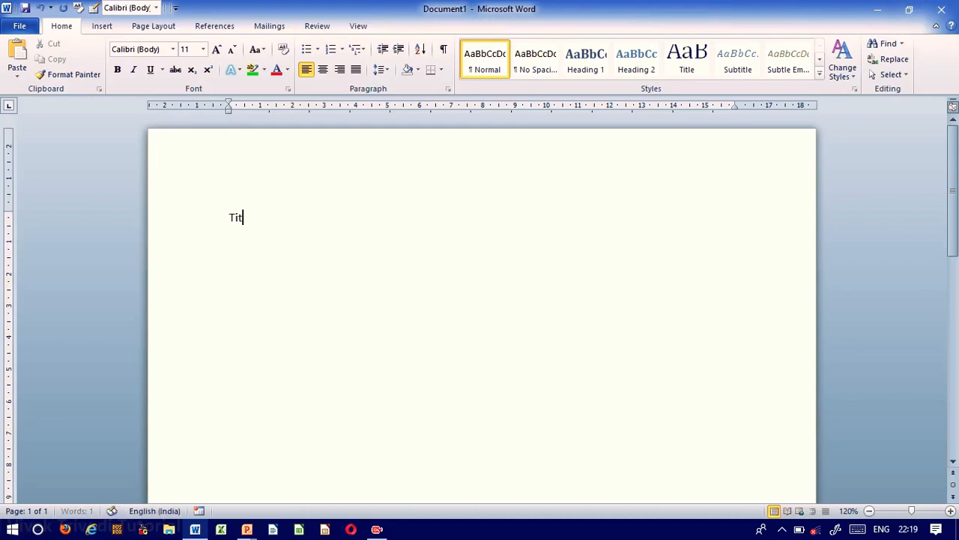
{"action": "key", "text": "BackSpace"}
{"action": "type", "text": "le Bard"}
{"action": "key", "text": "BackSpace"}
- Enlarge the "Title Bar" text to 18 pt and start a new line below it
{"action": "key", "text": "shift+Home"}
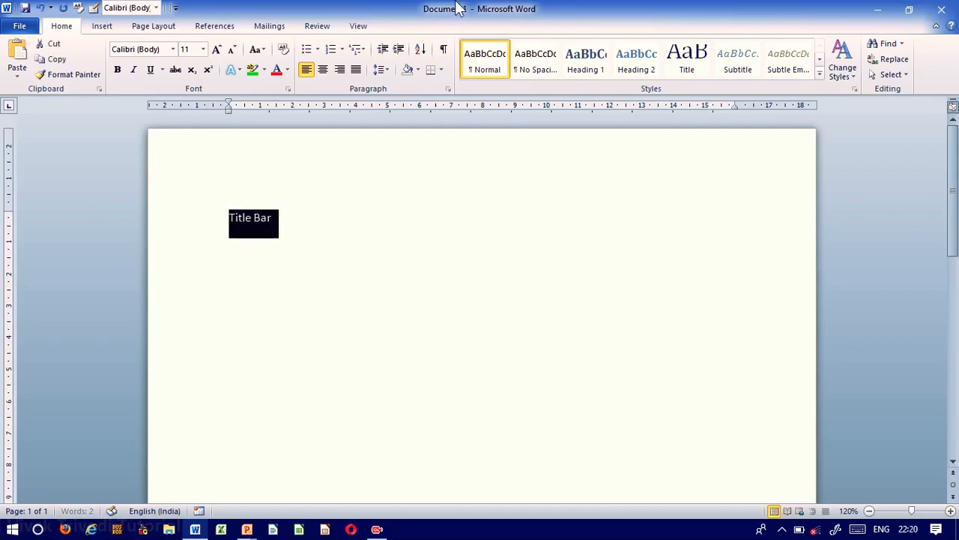
{"action": "key", "text": "ctrl+shift+period"}
{"action": "key", "text": "ctrl+shift+period"}
{"action": "key", "text": "ctrl+shift+period"}
{"action": "key", "text": "ctrl+shift+period"}
{"action": "key", "text": "End"}
{"action": "key", "text": "Return"}
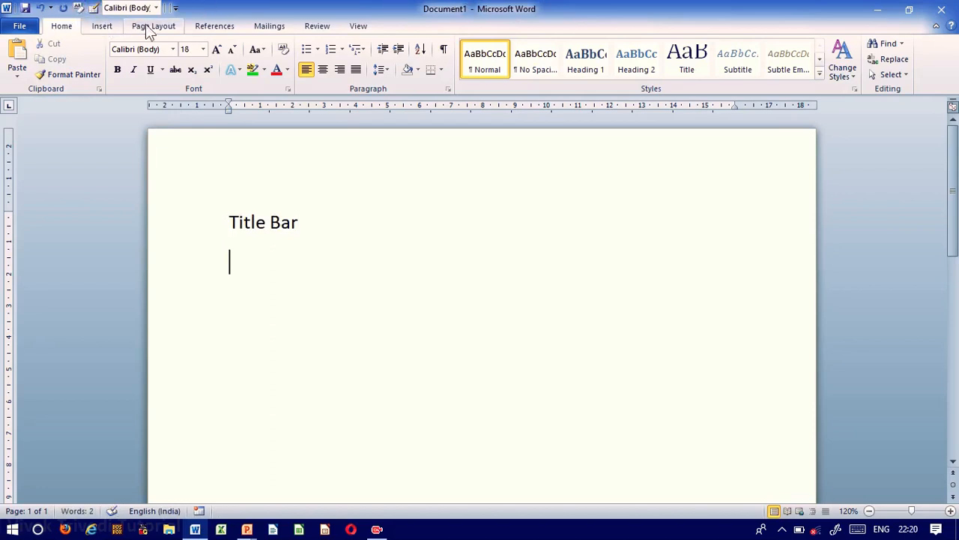
- Add the lines "Menu Bar", "Tool Bar", "Document Page", "Status Bar" and "Task Bar" below "Title Bar"
{"action": "type", "text": "Me"}
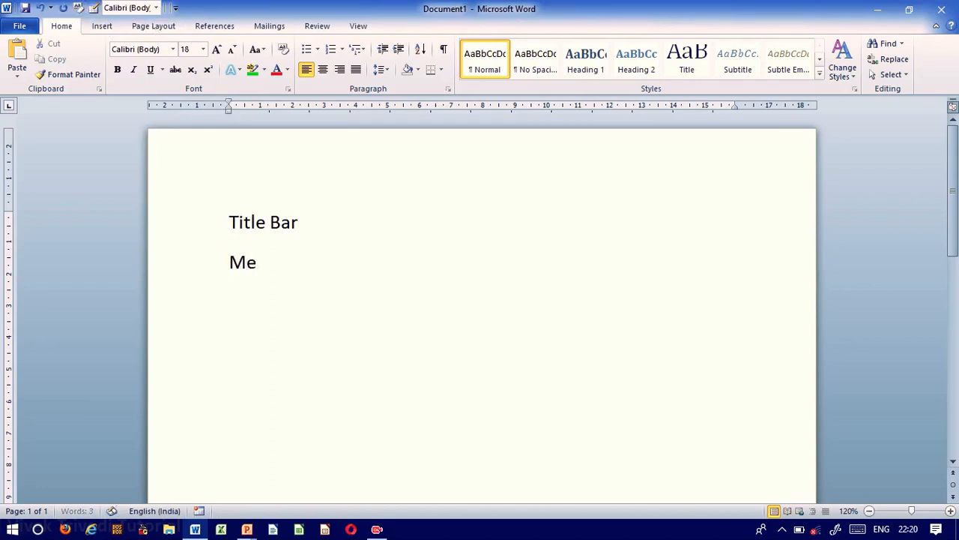
{"action": "type", "text": "nu Bar"}
{"action": "key", "text": "Return"}
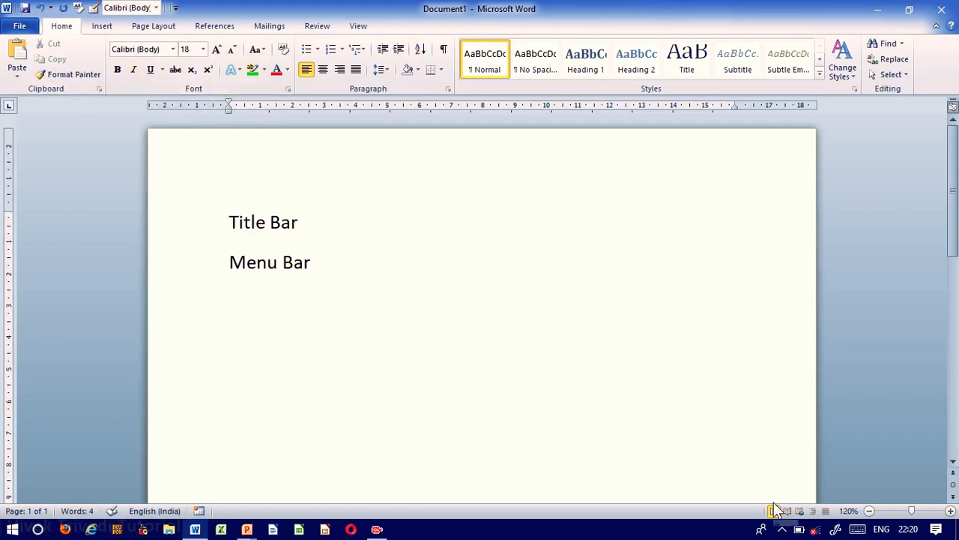
{"action": "type", "text": "Tool Bar"}
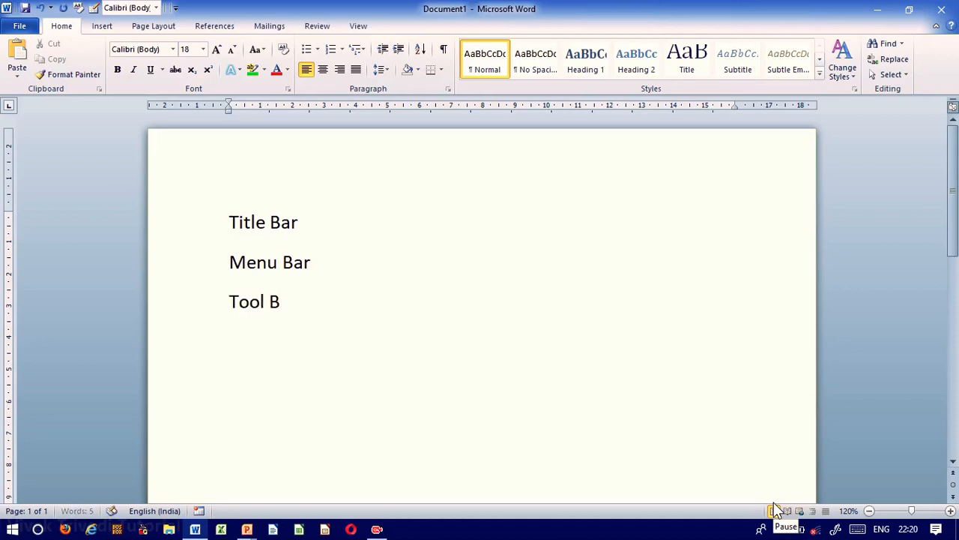
{"action": "key", "text": "Return"}
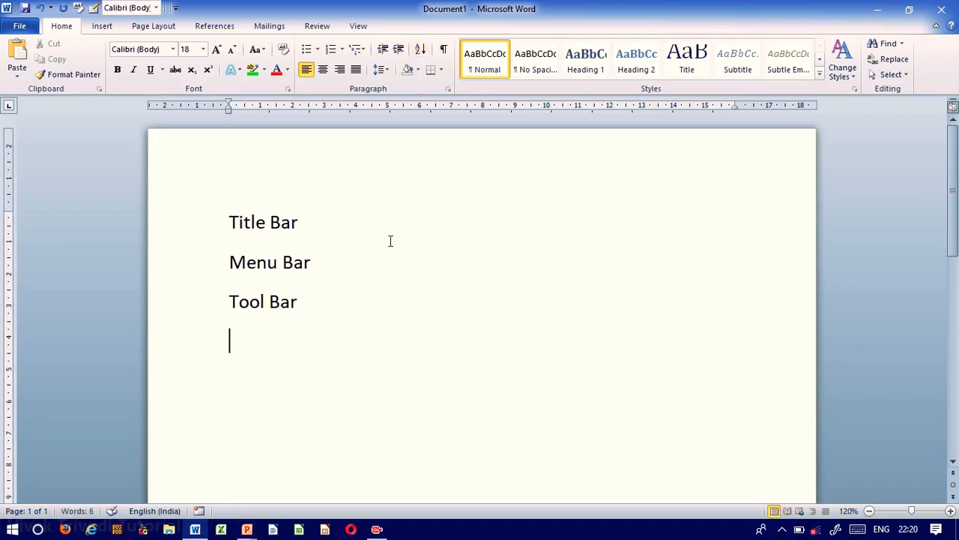
{"action": "type", "text": "Document Page"}
{"action": "key", "text": "Return"}
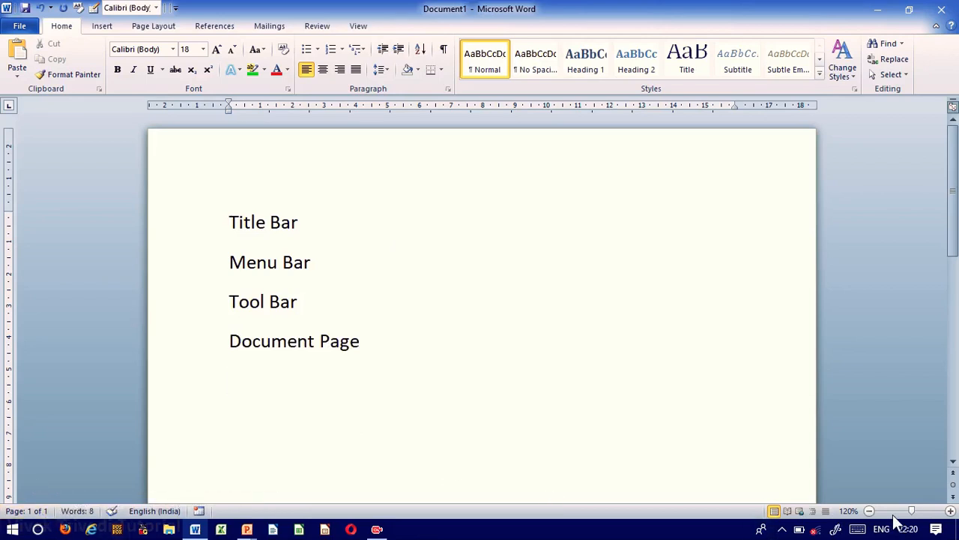
{"action": "type", "text": "Stat"}
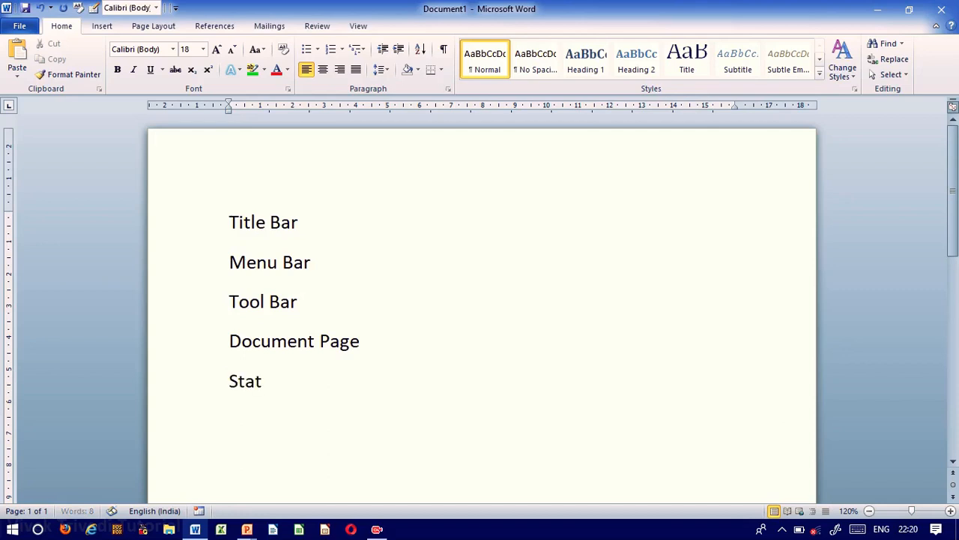
{"action": "type", "text": "us Bar"}
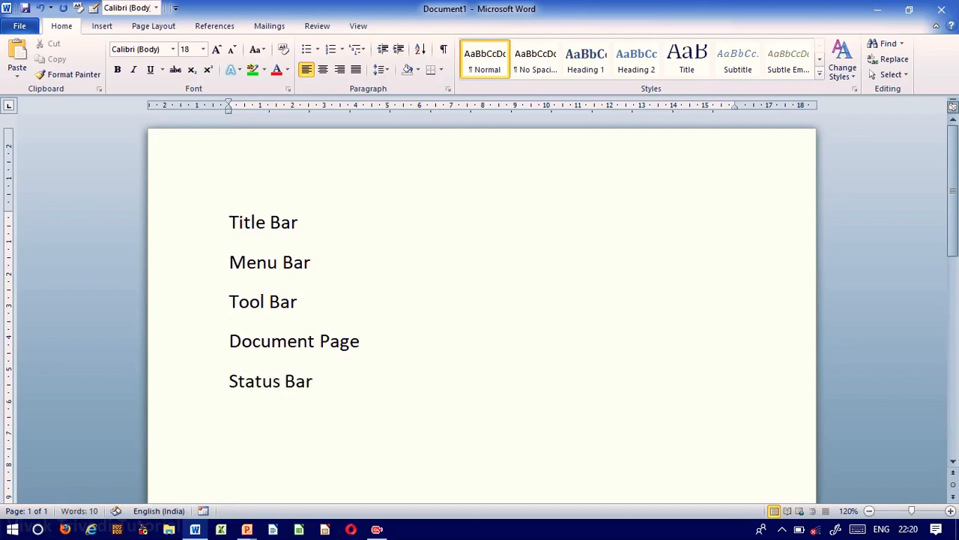
{"action": "key", "text": "Return"}
{"action": "type", "text": "Task Bar"}
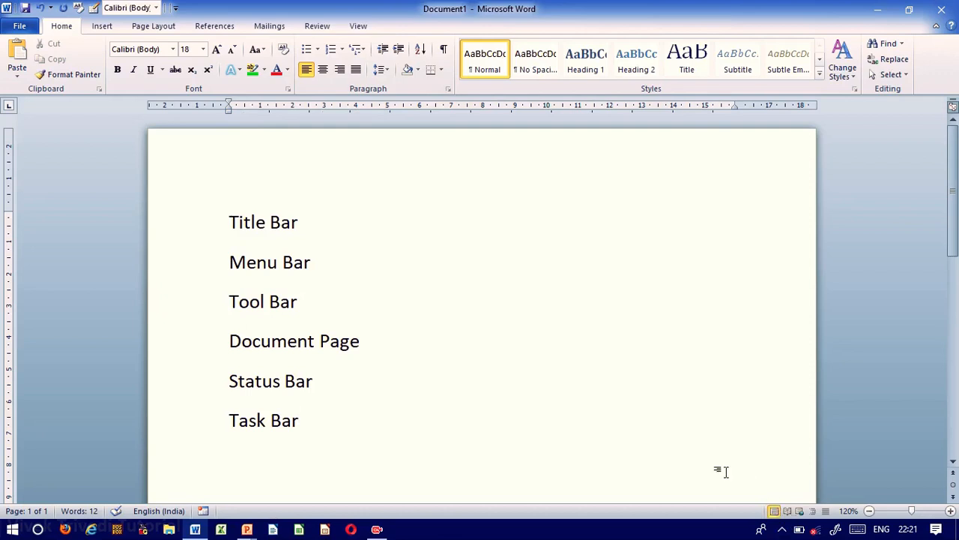
- Delete the entire list and write "Computer Learning" in its place
{"action": "key", "text": "ctrl+a"}
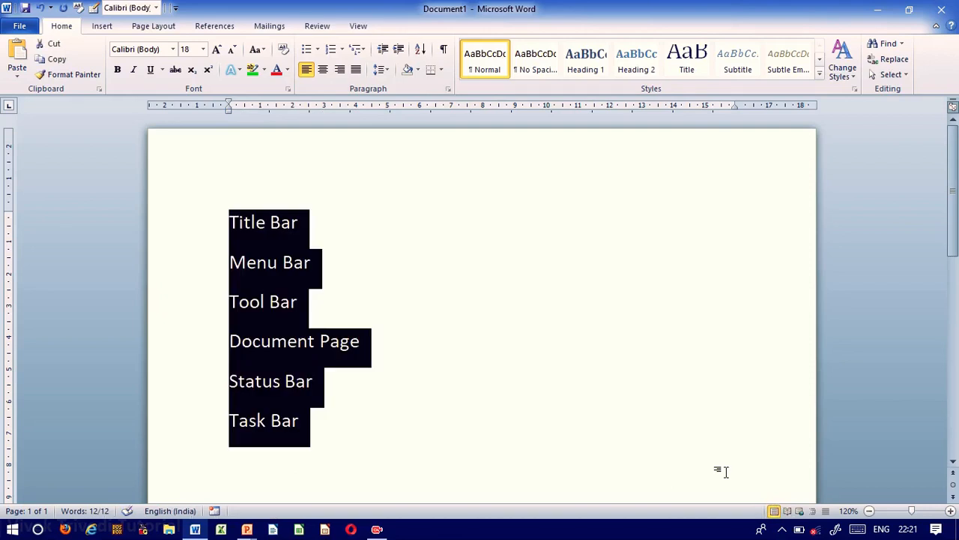
{"action": "key", "text": "Delete"}
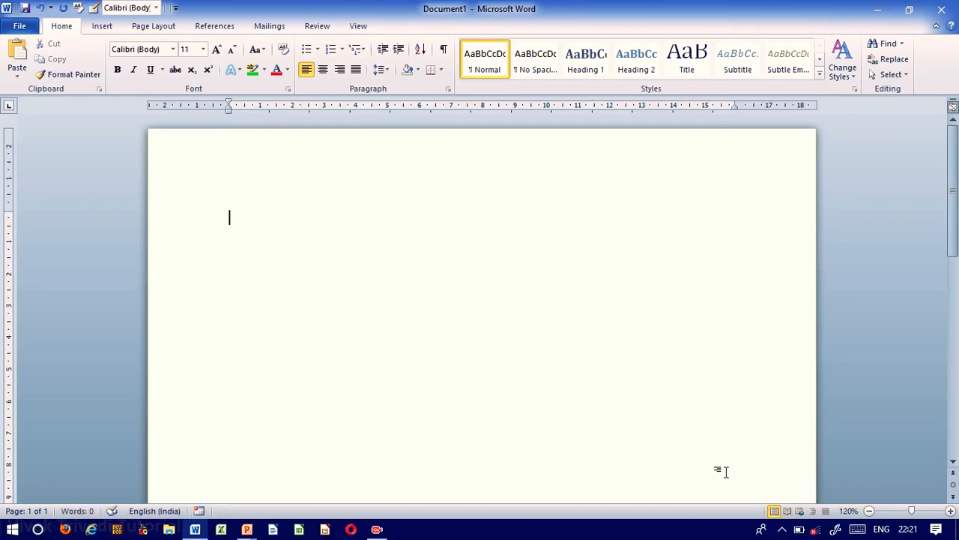
{"action": "type", "text": "Computer Learning"}
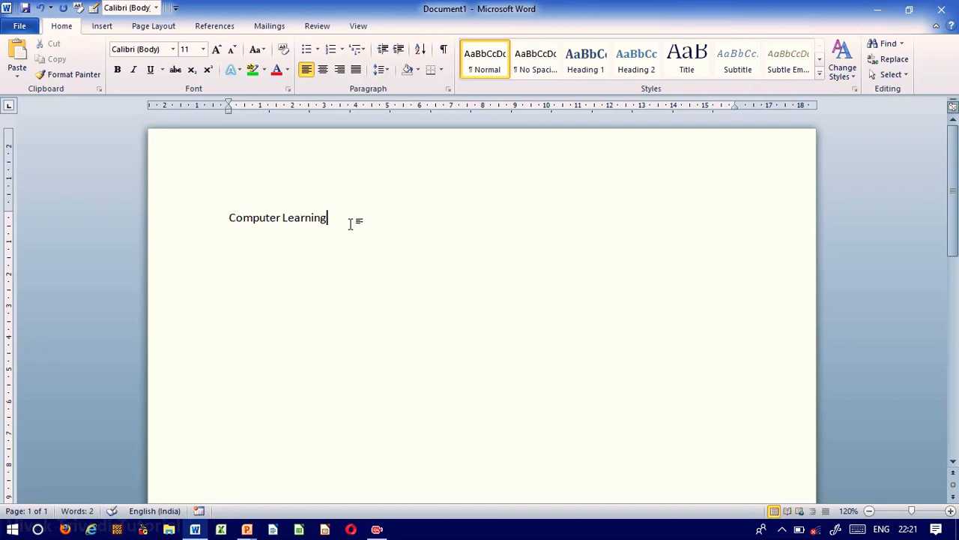
- Set the font size of "Computer Learning" to 14 pt
{"action": "left_click_drag", "start_coordinate": [336, 222], "coordinate": [213, 223]}
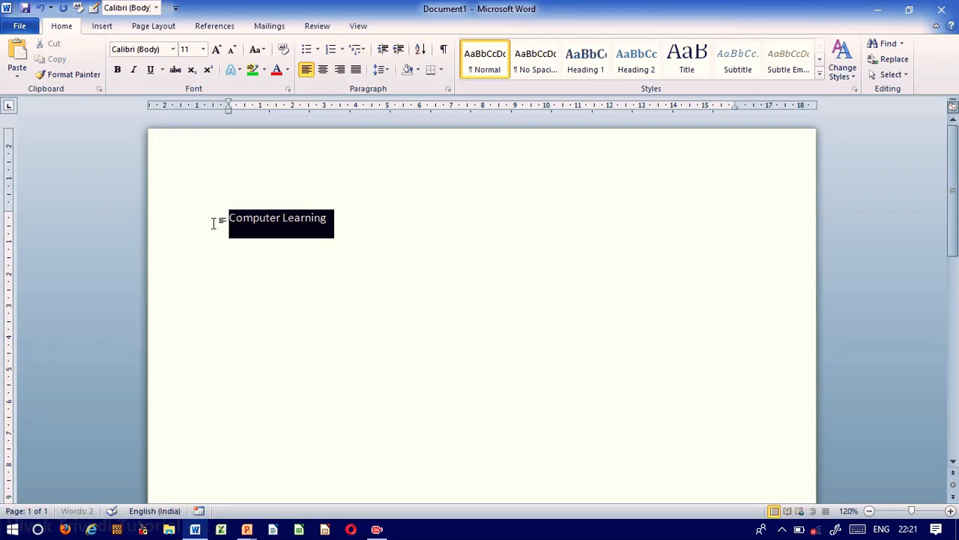
{"action": "left_click_drag", "start_coordinate": [303, 222], "coordinate": [208, 249]}
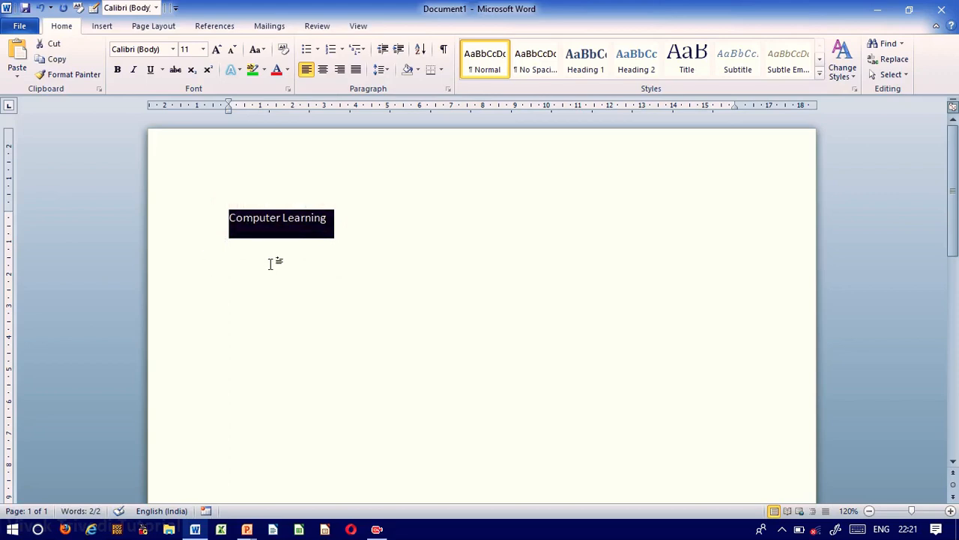
{"action": "left_click", "coordinate": [204, 52]}
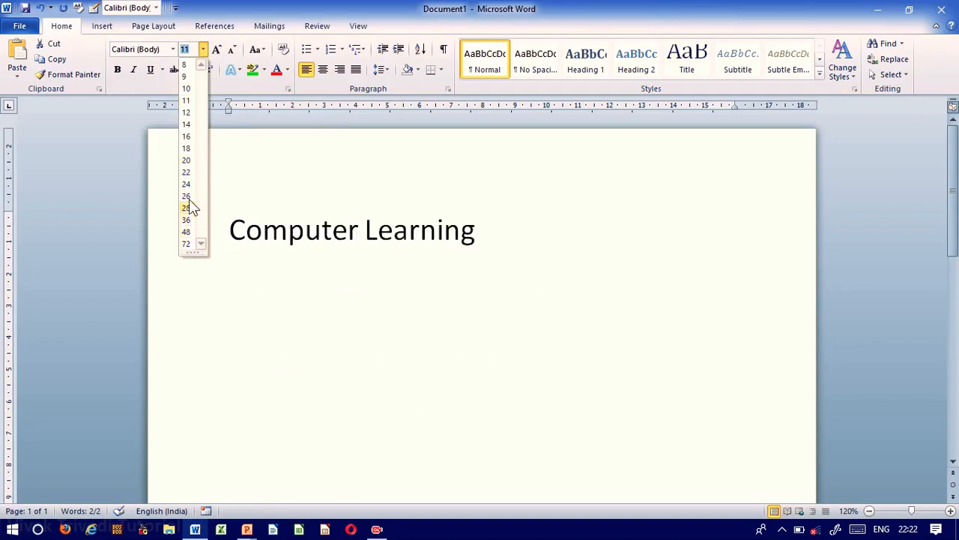
{"action": "left_click", "coordinate": [192, 124]}
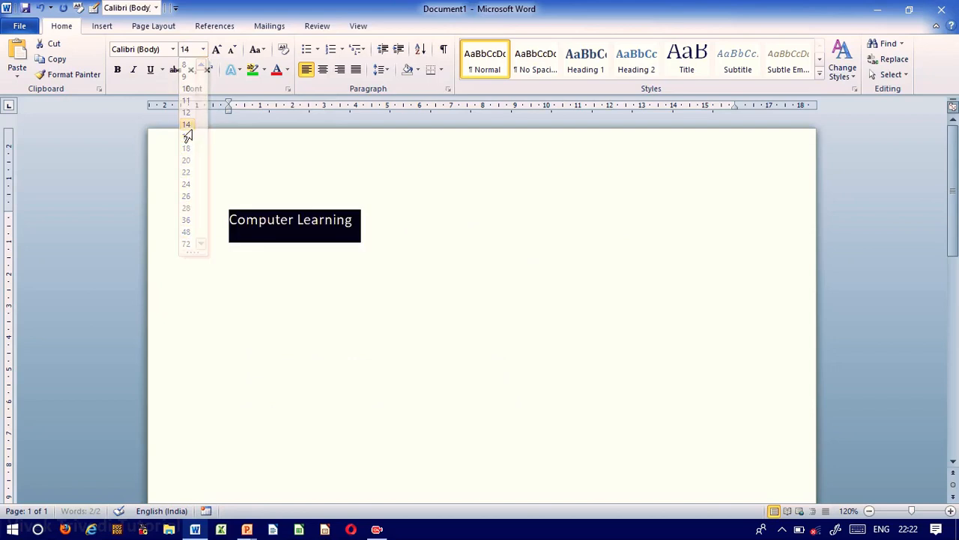
- Grow the "Computer Learning" text stepwise to 90 pt
{"action": "left_click", "coordinate": [218, 53]}
{"action": "left_click", "coordinate": [217, 52]}
{"action": "left_click", "coordinate": [217, 52]}
{"action": "left_click", "coordinate": [218, 52]}
{"action": "left_click", "coordinate": [217, 52]}
{"action": "left_click", "coordinate": [218, 52]}
{"action": "left_click", "coordinate": [217, 53]}
{"action": "left_click", "coordinate": [218, 52]}
{"action": "left_click", "coordinate": [217, 53]}
{"action": "left_click", "coordinate": [217, 52]}
{"action": "left_click", "coordinate": [217, 52]}
{"action": "left_click", "coordinate": [217, 52]}
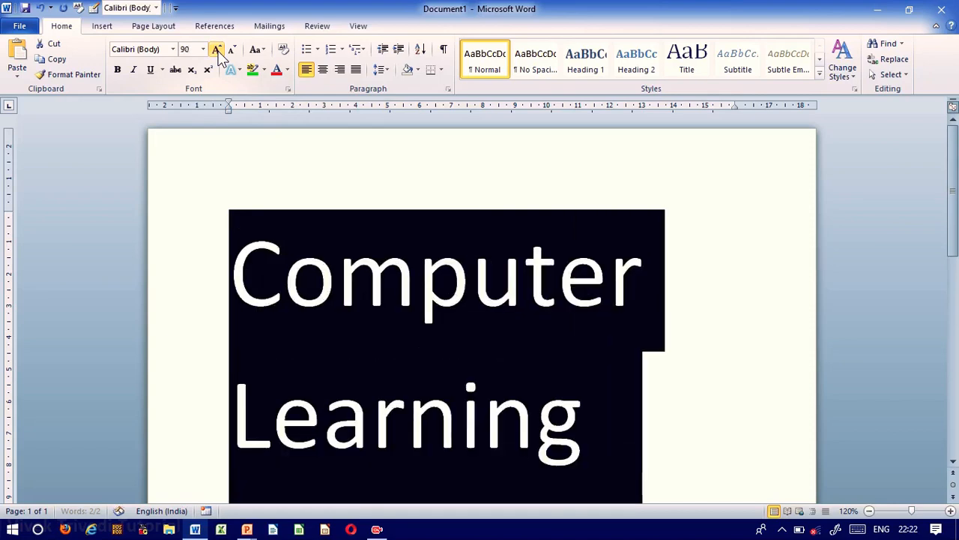
- Shrink the "Computer Learning" text stepwise to 22 pt
{"action": "left_click", "coordinate": [231, 51]}
{"action": "left_click", "coordinate": [232, 51]}
{"action": "left_click", "coordinate": [232, 52]}
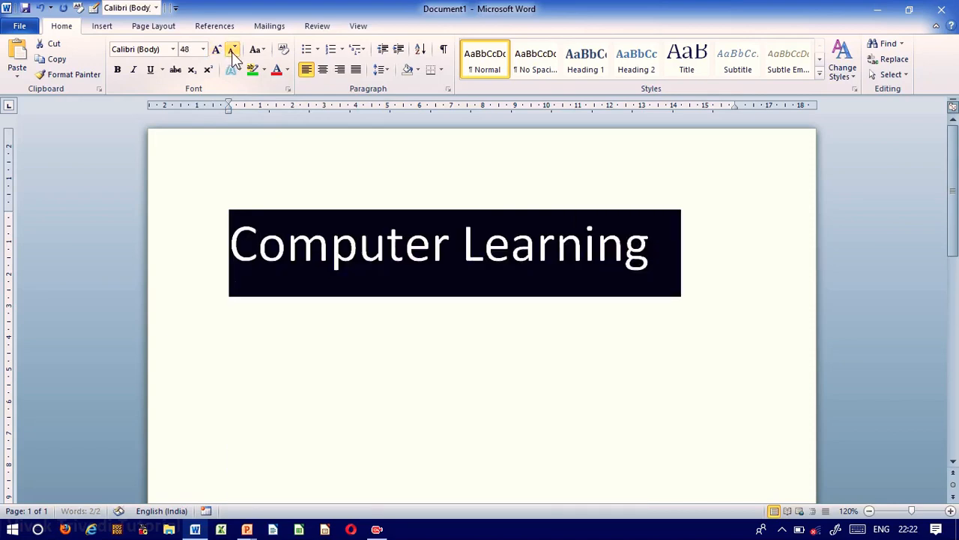
{"action": "left_click", "coordinate": [231, 52]}
{"action": "left_click", "coordinate": [231, 52]}
{"action": "left_click", "coordinate": [232, 51]}
{"action": "left_click", "coordinate": [232, 51]}
{"action": "left_click", "coordinate": [232, 52]}
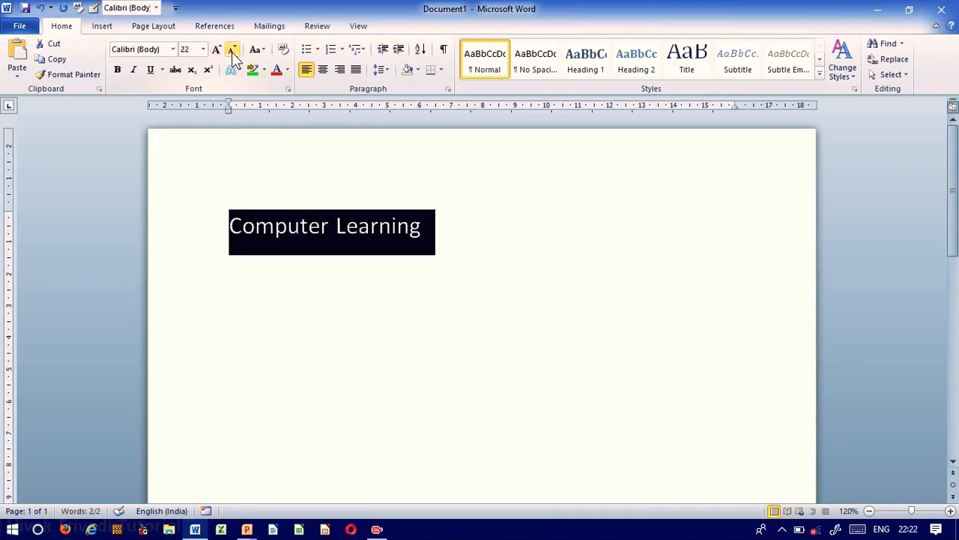
- Grow the selected "Computer Learning" text stepwise to 48 pt
{"action": "key", "text": "ctrl+shift+period"}
{"action": "key", "text": "ctrl+shift+period"}
{"action": "key", "text": "ctrl+shift+period"}
{"action": "key", "text": "ctrl+shift+period"}
{"action": "key", "text": "ctrl+shift+period"}
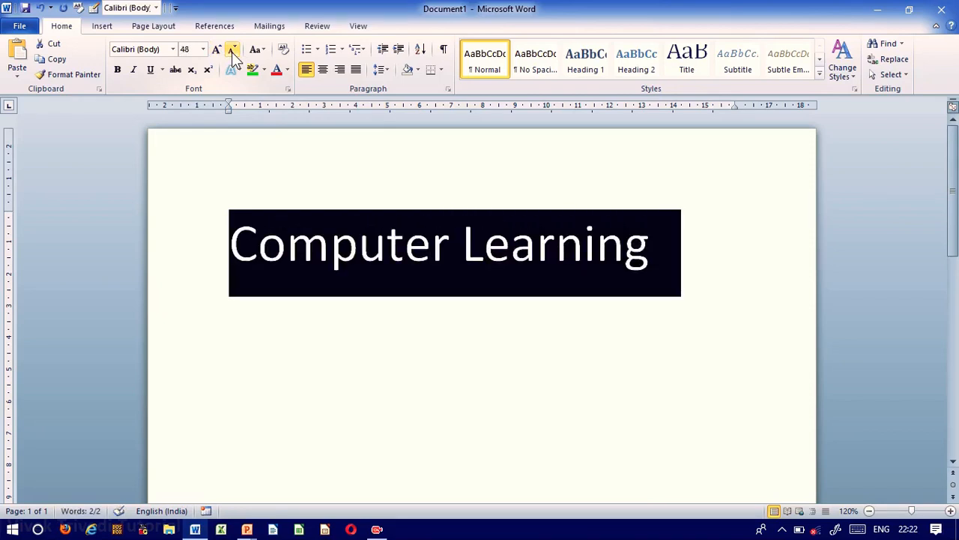
- Reduce the "Computer Learning" text stepwise to 24 pt
{"action": "left_click", "coordinate": [231, 52]}
{"action": "left_click", "coordinate": [232, 52]}
{"action": "left_click", "coordinate": [231, 52]}
{"action": "left_click", "coordinate": [232, 51]}
{"action": "left_click", "coordinate": [231, 52]}
{"action": "left_click", "coordinate": [232, 51]}
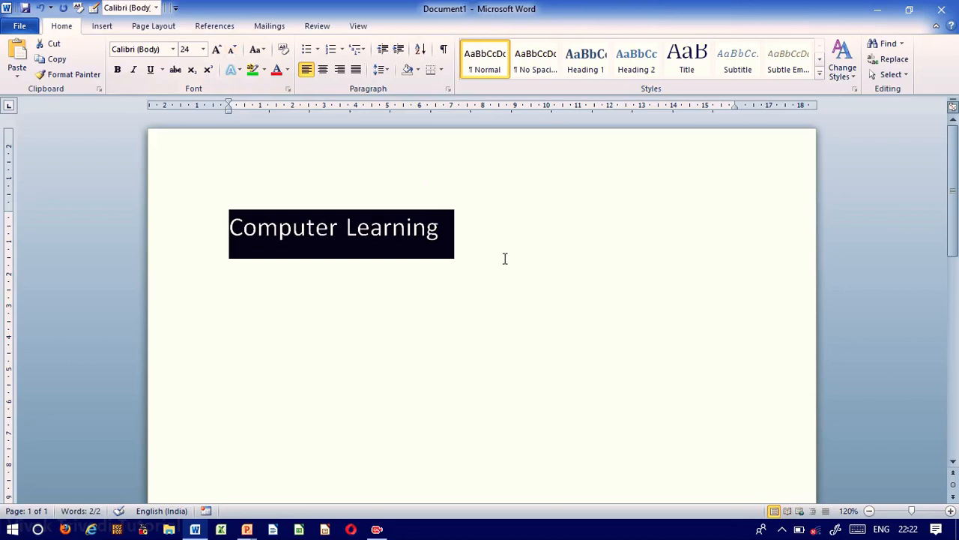
- Make the "Computer Learning" text bold, italic and underlined
{"action": "left_click", "coordinate": [117, 70]}
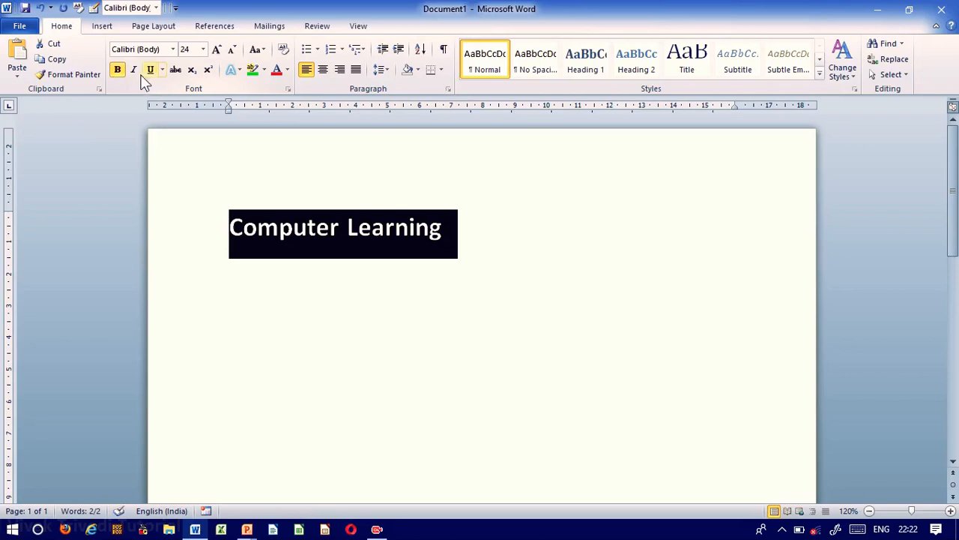
{"action": "left_click", "coordinate": [133, 72]}
{"action": "left_click", "coordinate": [150, 73]}
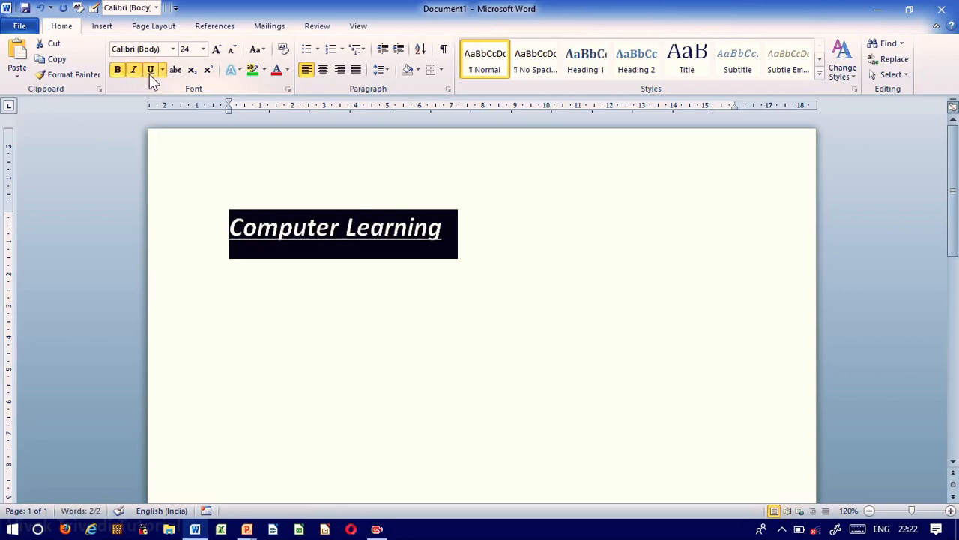
- Copy the formatted "Computer Learning" line and paste it below the original with an empty line between
{"action": "left_click", "coordinate": [53, 59]}
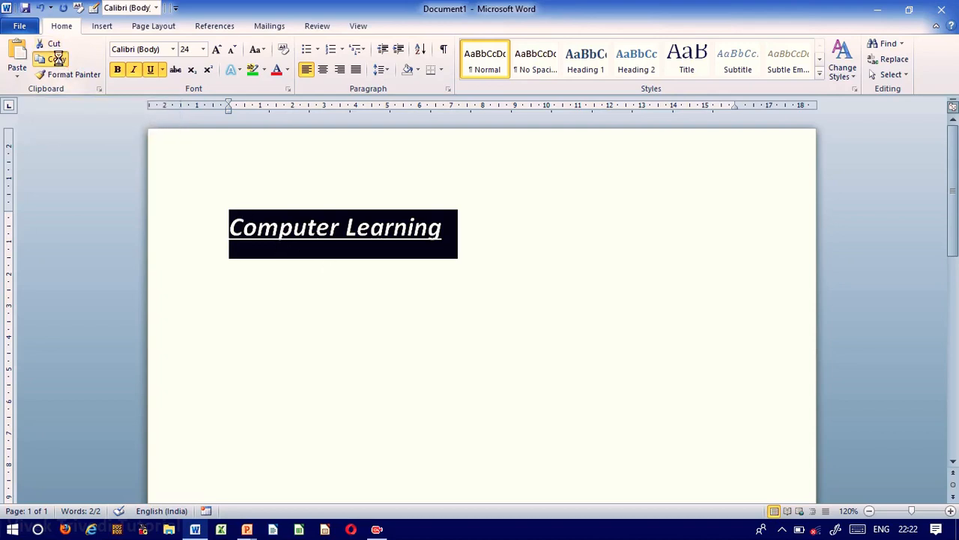
{"action": "left_click", "coordinate": [456, 251]}
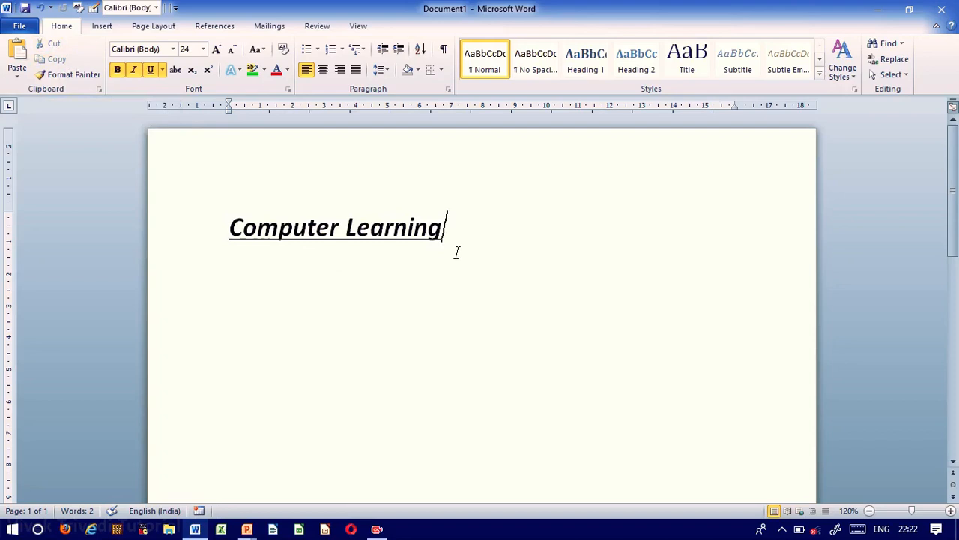
{"action": "key", "text": "Return"}
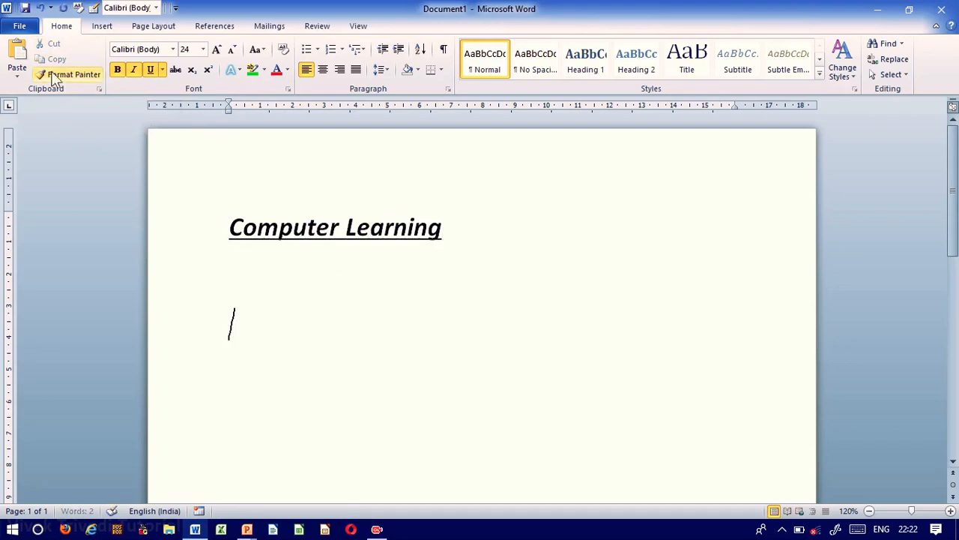
{"action": "left_click", "coordinate": [19, 54]}
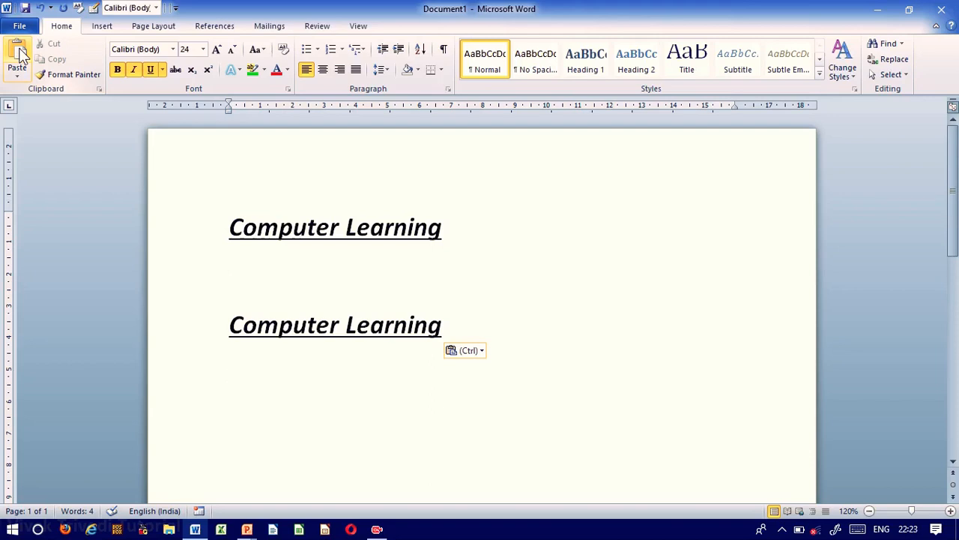
- Delete everything on the page and write "Computer Tutorial" instead
{"action": "key", "text": "ctrl+a"}
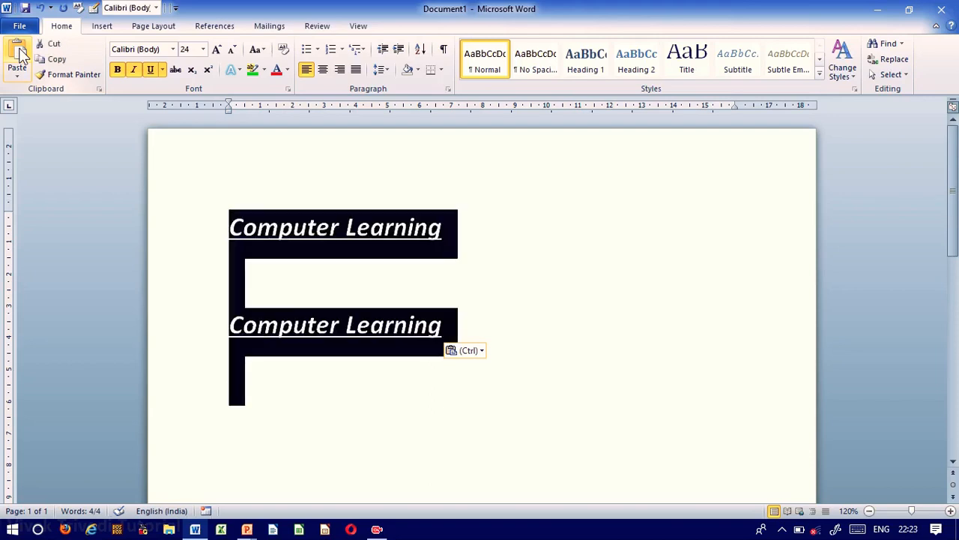
{"action": "key", "text": "Delete"}
{"action": "type", "text": "Computer"}
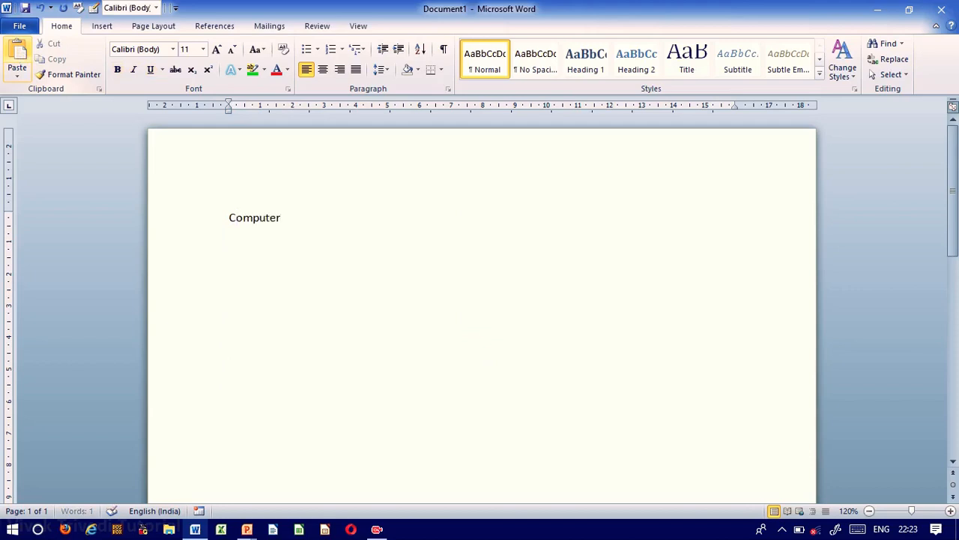
{"action": "type", "text": " Tutorial"}
- Enlarge the whole "Computer Tutorial" text stepwise to 24 pt
{"action": "key", "text": "ctrl+a"}
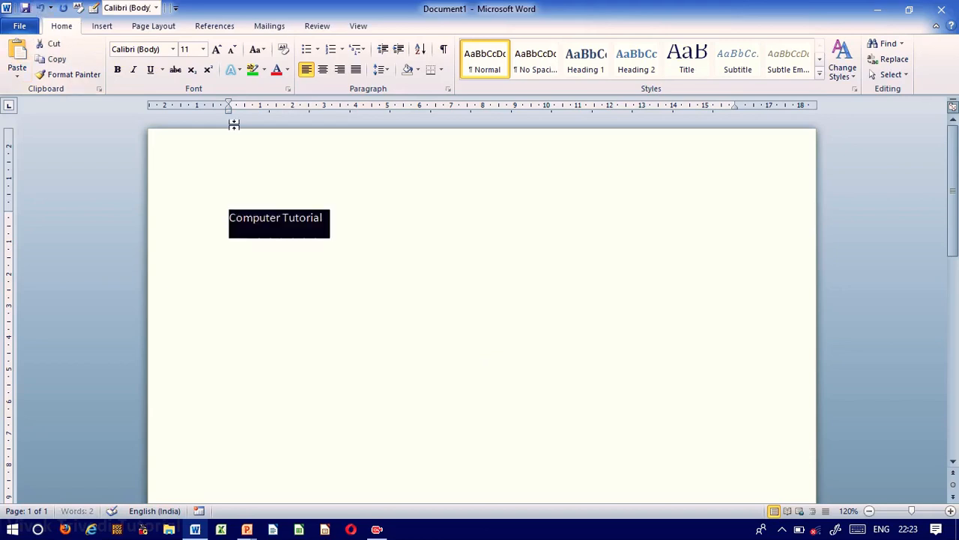
{"action": "key", "text": "ctrl+shift+period"}
{"action": "key", "text": "ctrl+shift+period"}
{"action": "key", "text": "ctrl+shift+period"}
{"action": "key", "text": "ctrl+shift+period"}
{"action": "key", "text": "ctrl+shift+period"}
{"action": "key", "text": "ctrl+shift+period"}
{"action": "key", "text": "ctrl+shift+period"}
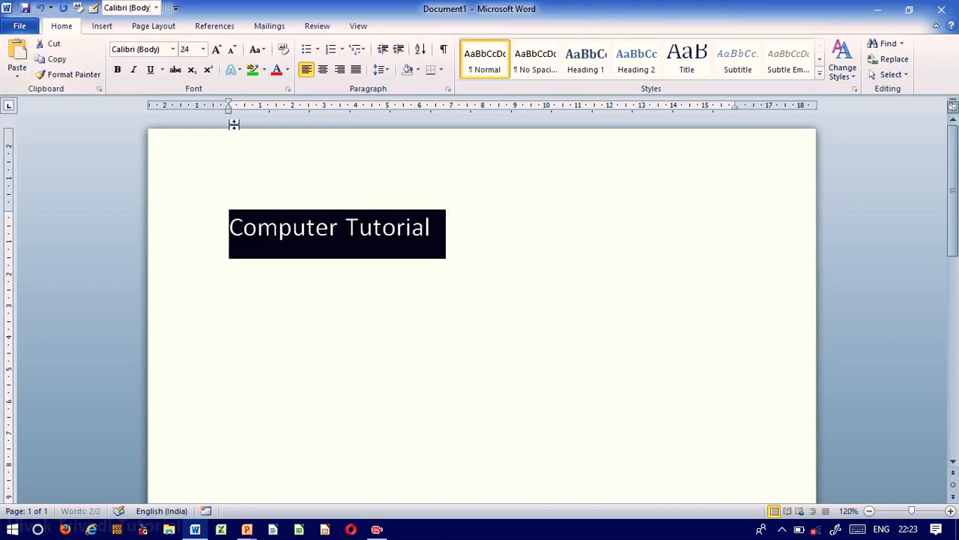
- Grow the "Computer Tutorial" text further to 36 pt
{"action": "left_click", "coordinate": [216, 49]}
{"action": "left_click", "coordinate": [216, 50]}
{"action": "left_click", "coordinate": [216, 49]}
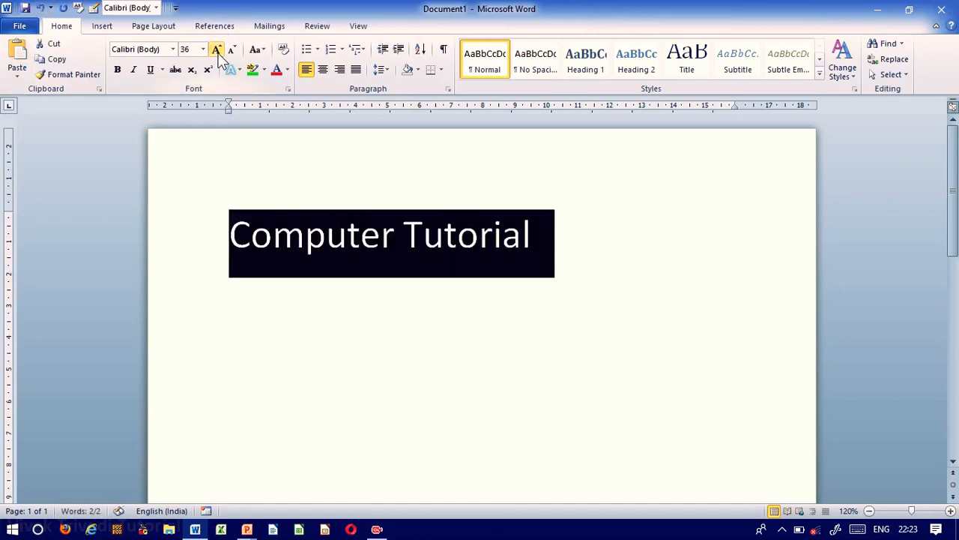
- Shrink the "Computer Tutorial" text back to 24 pt
{"action": "left_click", "coordinate": [233, 55]}
{"action": "left_click", "coordinate": [233, 55]}
{"action": "left_click", "coordinate": [233, 55]}
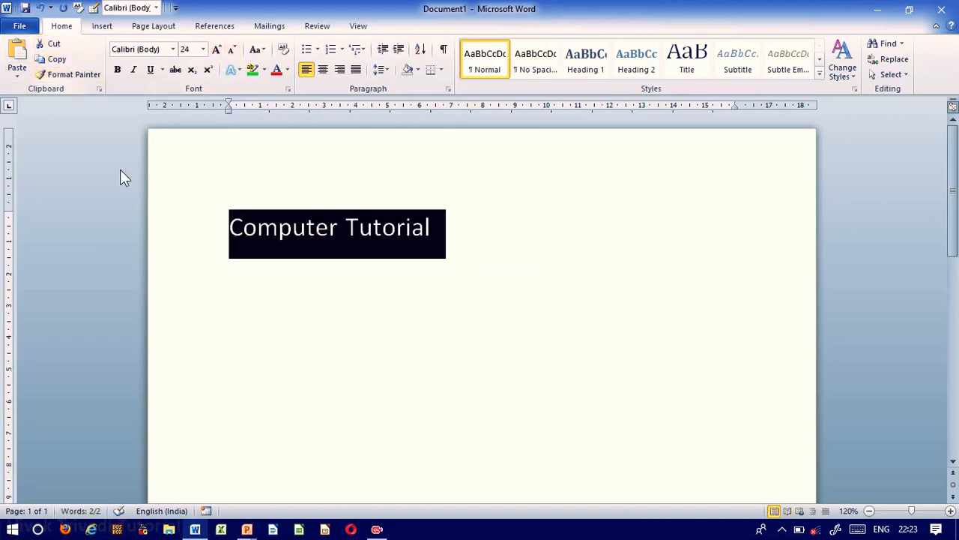
- Paste a copy of "Computer Tutorial" on a new line below the original
{"action": "left_click", "coordinate": [475, 225]}
{"action": "key", "text": "Return"}
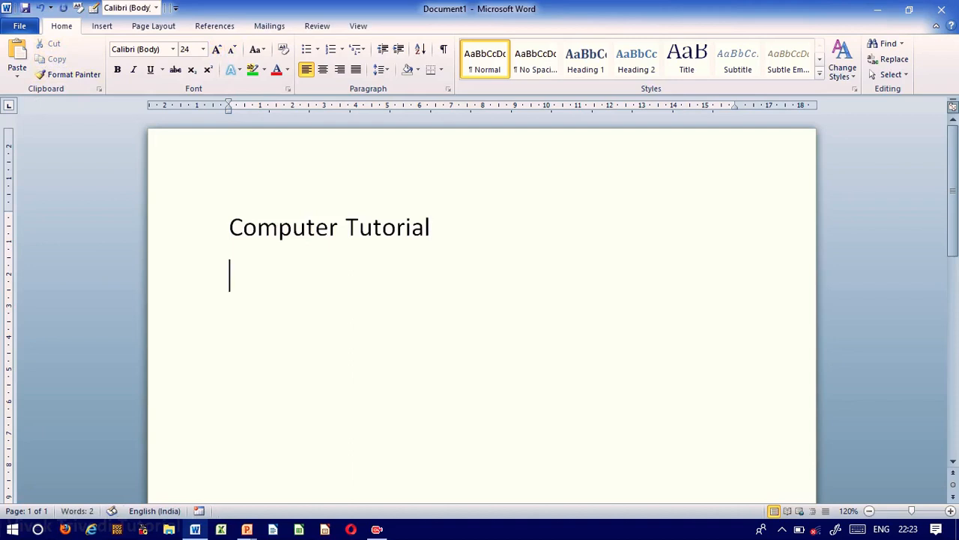
{"action": "left_click", "coordinate": [27, 66]}
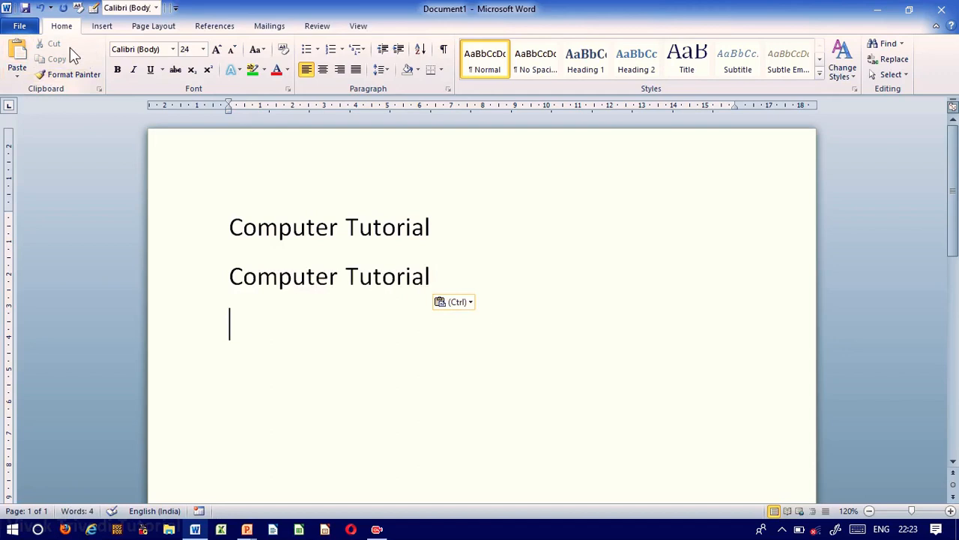
- Delete all the text on the page and write =rand() instead
{"action": "triple_click", "coordinate": [472, 277]}
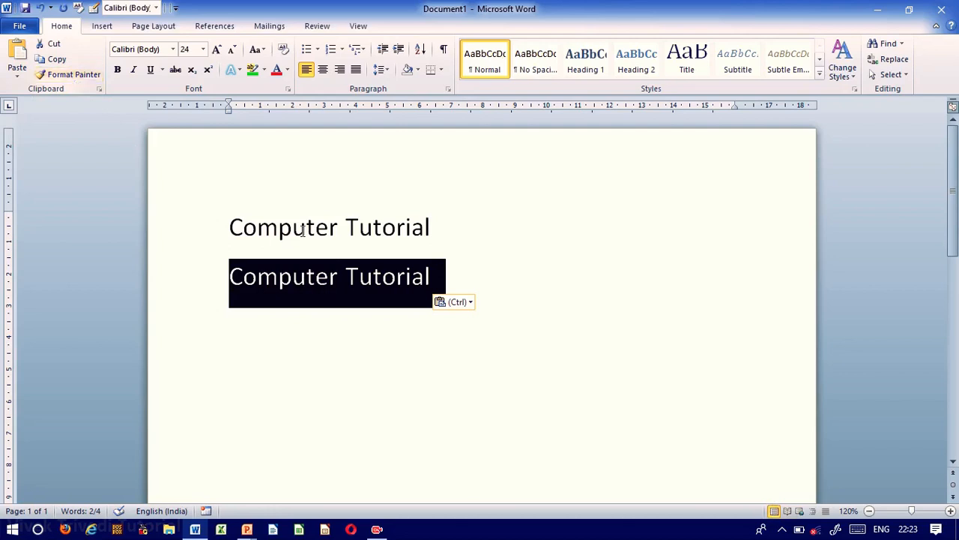
{"action": "key", "text": "ctrl+a"}
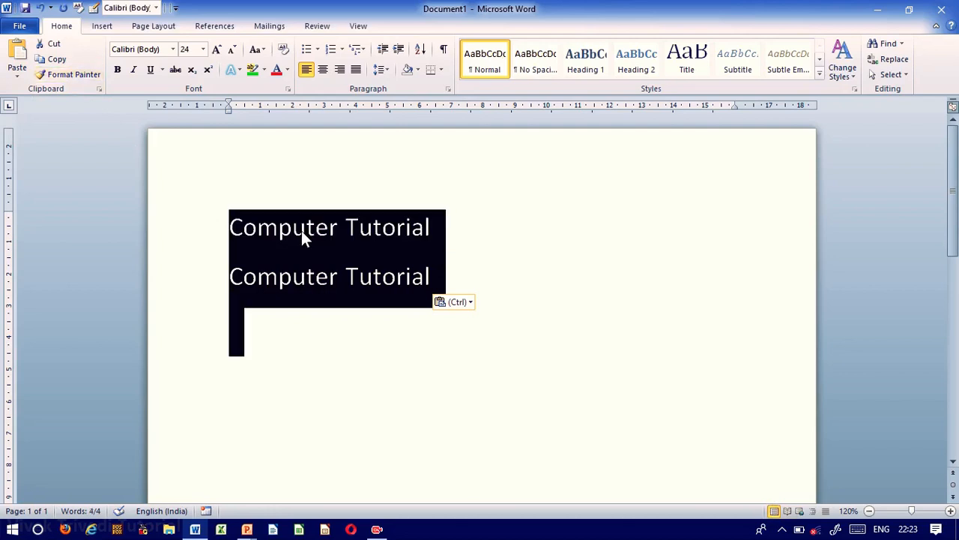
{"action": "key", "text": "Delete"}
{"action": "type", "text": "="}
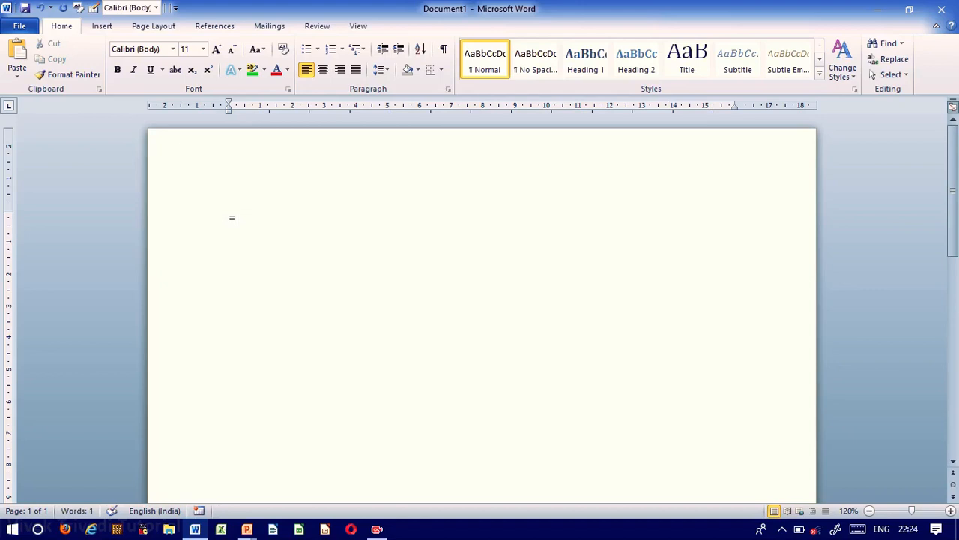
{"action": "type", "text": "rand()"}
- Enlarge the =rand() text to 18 pt and run it to generate the sample paragraphs
{"action": "key", "text": "ctrl+a"}
{"action": "key", "text": "ctrl+shift+period"}
{"action": "key", "text": "ctrl+shift+period"}
{"action": "key", "text": "ctrl+shift+period"}
{"action": "key", "text": "ctrl+shift+period"}
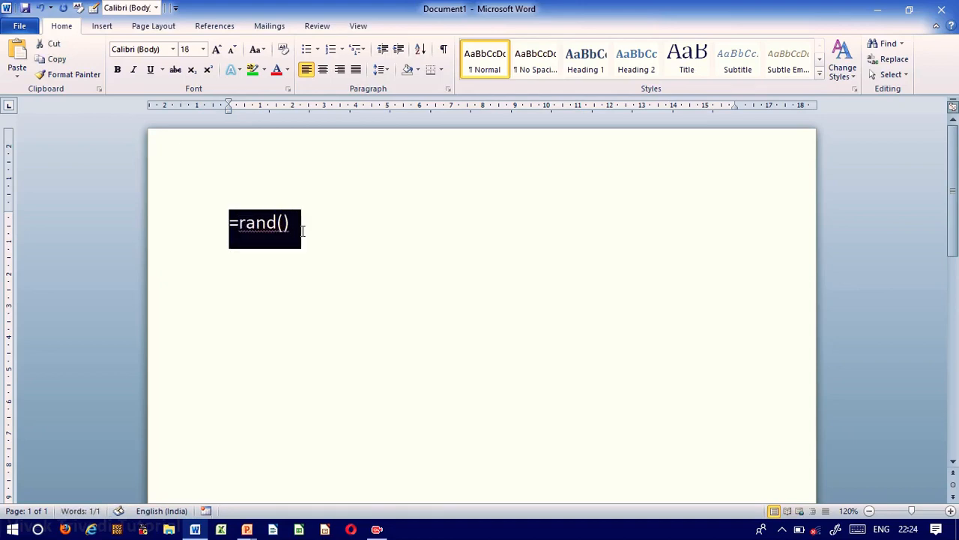
{"action": "left_click", "coordinate": [303, 230]}
{"action": "key", "text": "Return"}
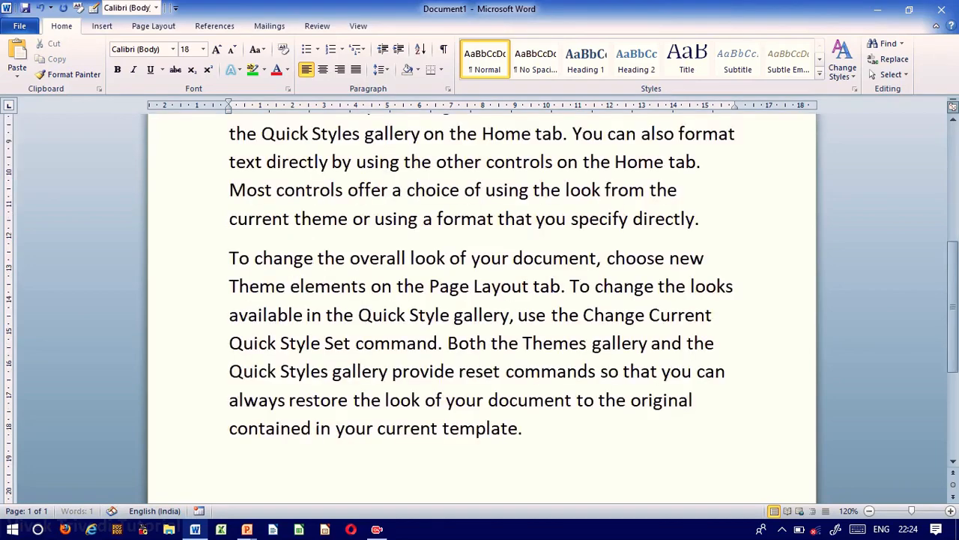
- Reduce the font size of all the generated sample text to 12 pt
{"action": "key", "text": "Up"}
{"action": "key", "text": "Up"}
{"action": "key", "text": "Up"}
{"action": "key", "text": "Up"}
{"action": "key", "text": "Up"}
{"action": "key", "text": "Up"}
{"action": "key", "text": "Up"}
{"action": "key", "text": "Up"}
{"action": "key", "text": "Up"}
{"action": "key", "text": "Up"}
{"action": "key", "text": "Up"}
{"action": "key", "text": "Up"}
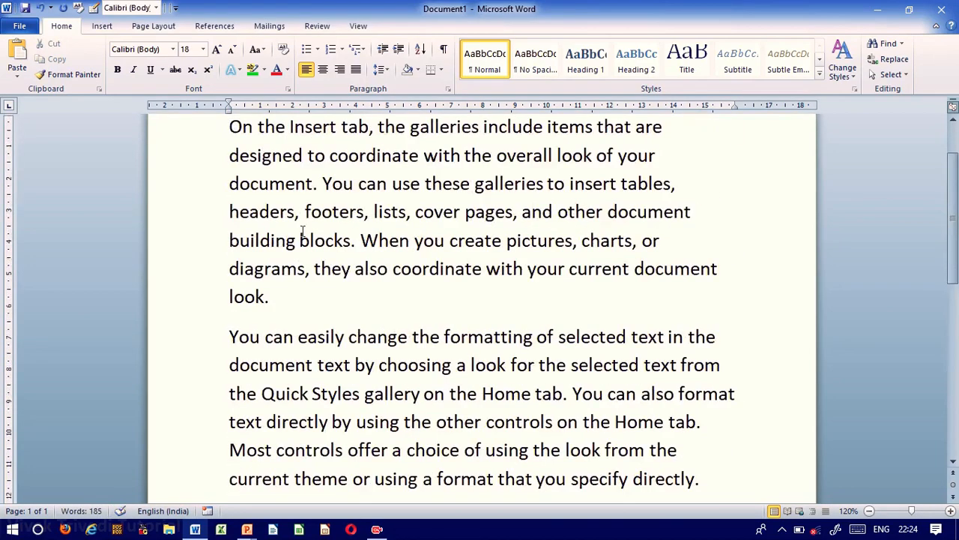
{"action": "key", "text": "ctrl+a"}
{"action": "key", "text": "ctrl+shift+comma"}
{"action": "key", "text": "ctrl+shift+comma"}
{"action": "left_click", "coordinate": [301, 230]}
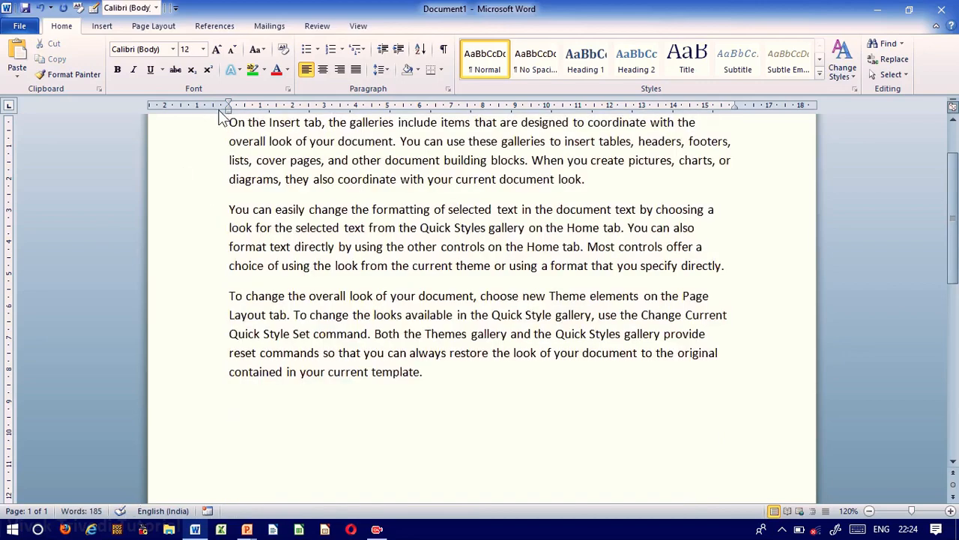
- Make the words "On the Insert tab" red and bold
{"action": "left_click_drag", "start_coordinate": [230, 122], "coordinate": [324, 136]}
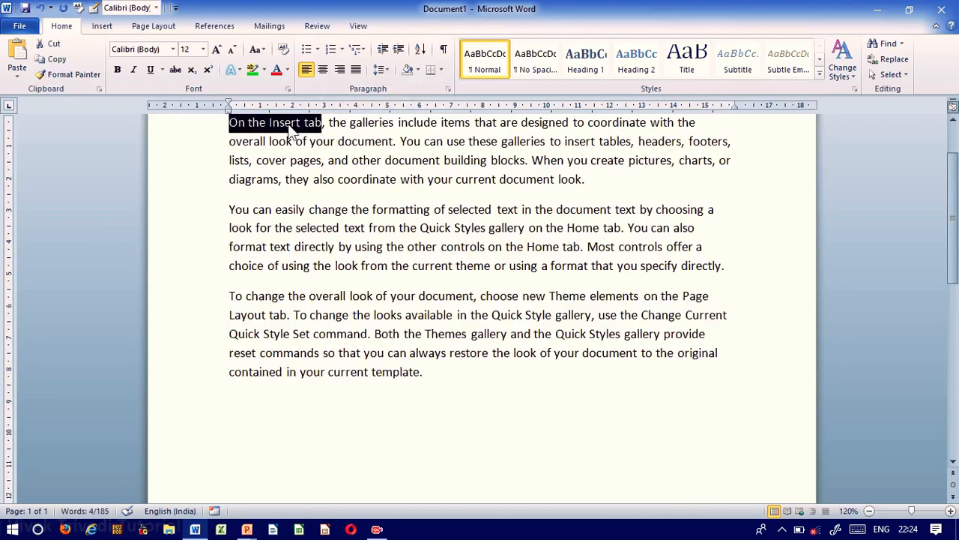
{"action": "left_click", "coordinate": [288, 67]}
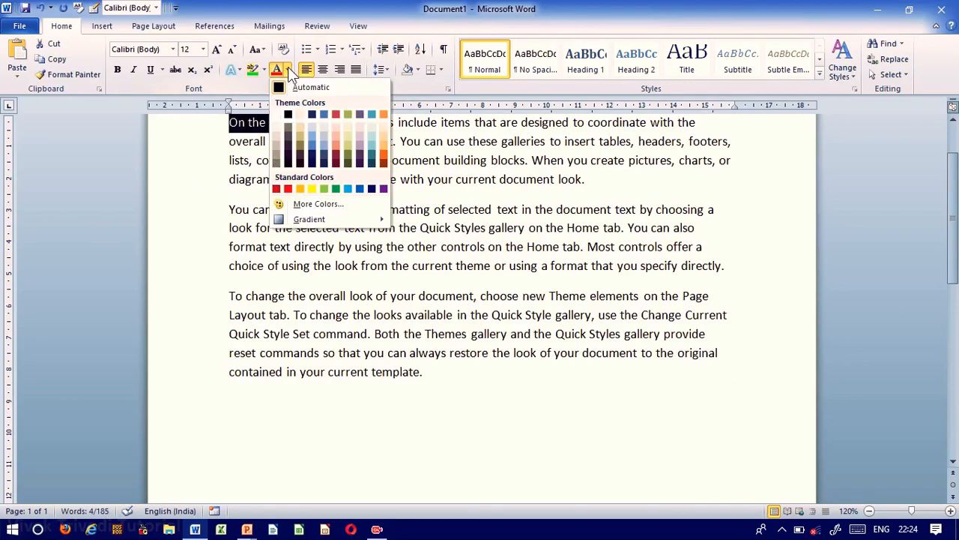
{"action": "left_click", "coordinate": [289, 189]}
{"action": "left_click", "coordinate": [117, 70]}
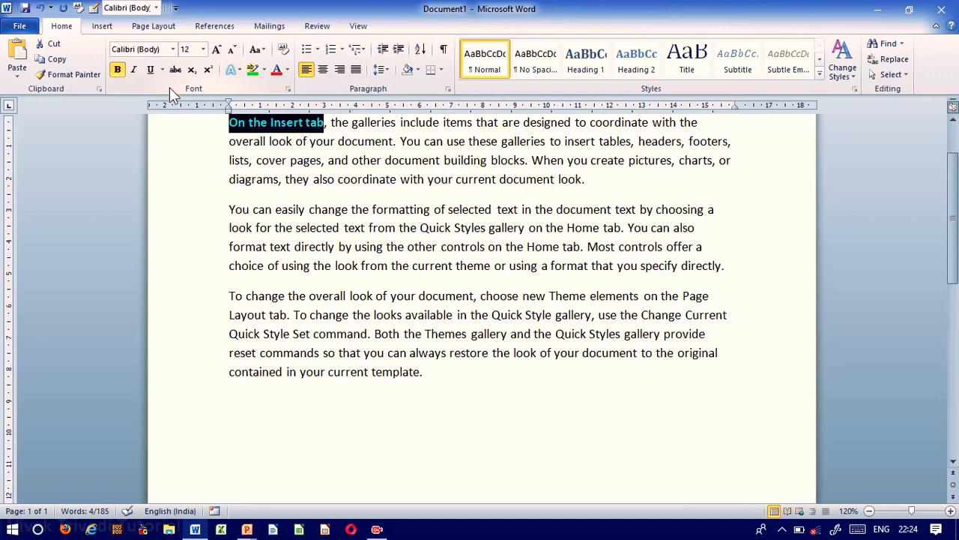
- Preview various fonts on "On the Insert tab" and set its font to Arial Black
{"action": "left_click", "coordinate": [173, 50]}
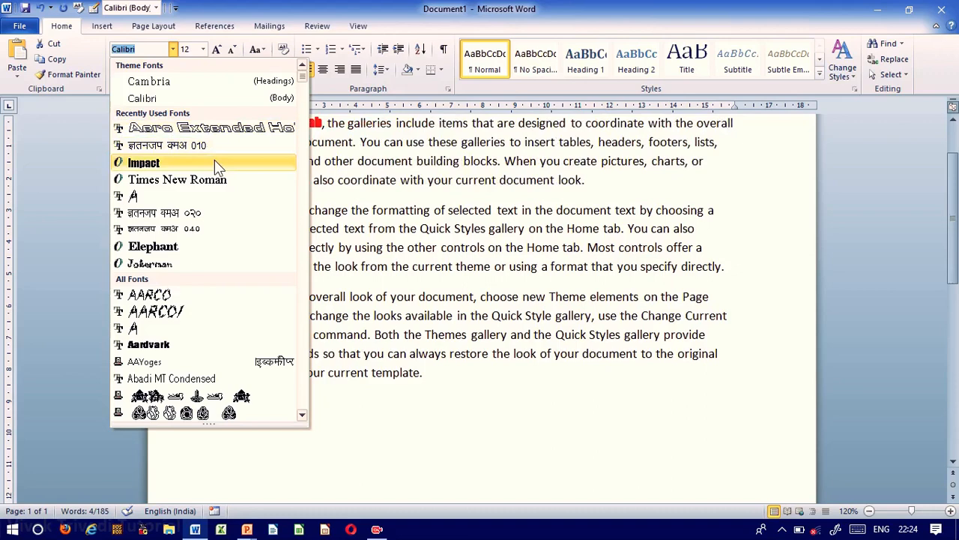
{"action": "key", "text": "Down"}
{"action": "key", "text": "Down"}
{"action": "key", "text": "Down"}
{"action": "key", "text": "Down"}
{"action": "key", "text": "Down"}
{"action": "key", "text": "Down"}
{"action": "key", "text": "Down"}
{"action": "key", "text": "Down"}
{"action": "key", "text": "Down"}
{"action": "key", "text": "Down"}
{"action": "key", "text": "Down"}
{"action": "key", "text": "Down"}
{"action": "key", "text": "Down"}
{"action": "key", "text": "Down"}
{"action": "key", "text": "Down"}
{"action": "key", "text": "Down"}
{"action": "key", "text": "Down"}
{"action": "key", "text": "Down"}
{"action": "key", "text": "Down"}
{"action": "key", "text": "Down"}
{"action": "key", "text": "Down"}
{"action": "key", "text": "Down"}
{"action": "key", "text": "Down"}
{"action": "key", "text": "Down"}
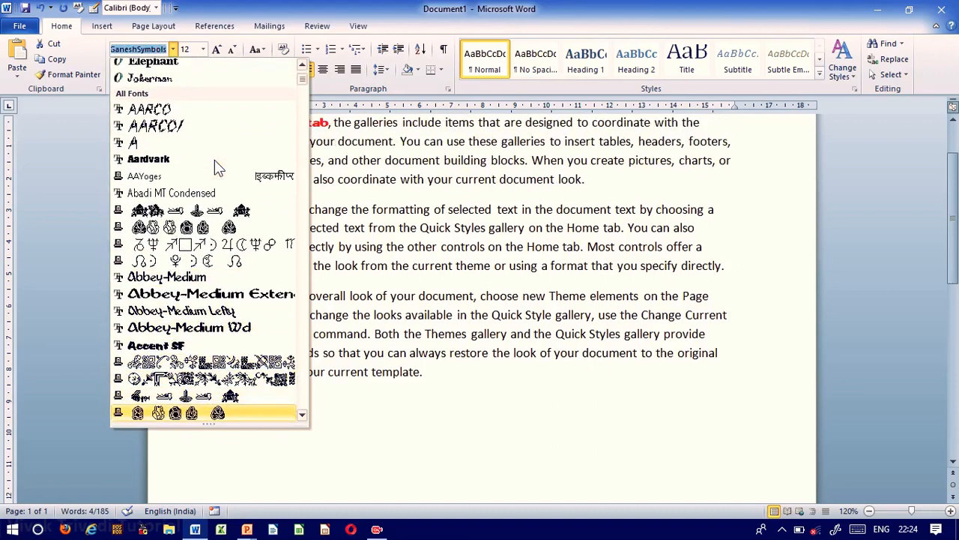
{"action": "key", "text": "Down"}
{"action": "key", "text": "Down"}
{"action": "key", "text": "Down"}
{"action": "key", "text": "Down"}
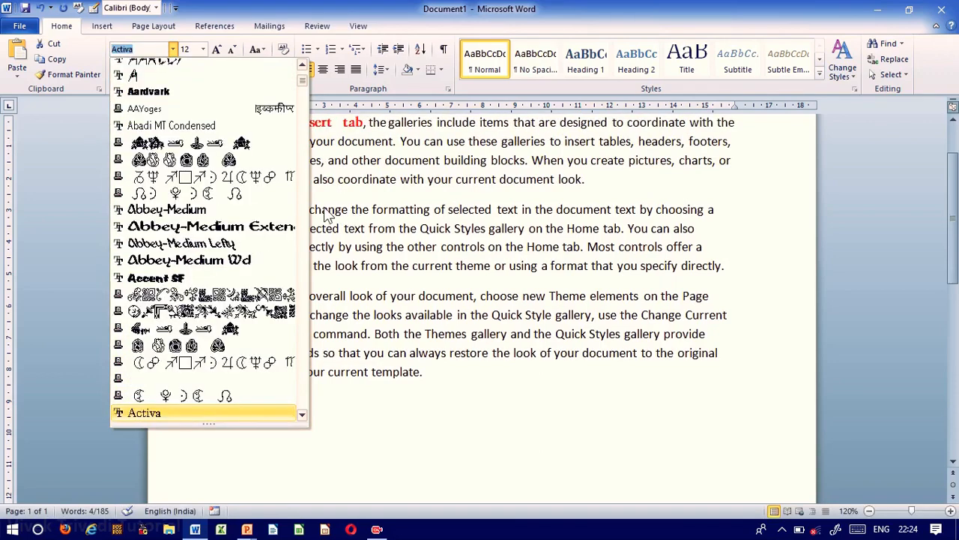
{"action": "scroll", "coordinate": [313, 218], "scroll_direction": "down", "scroll_amount": 10}
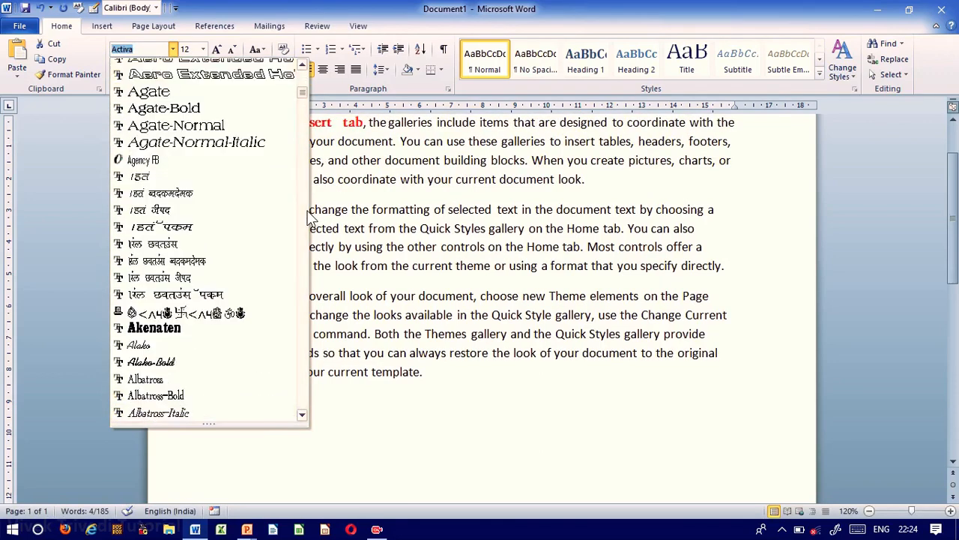
{"action": "scroll", "coordinate": [308, 214], "scroll_direction": "down", "scroll_amount": 15}
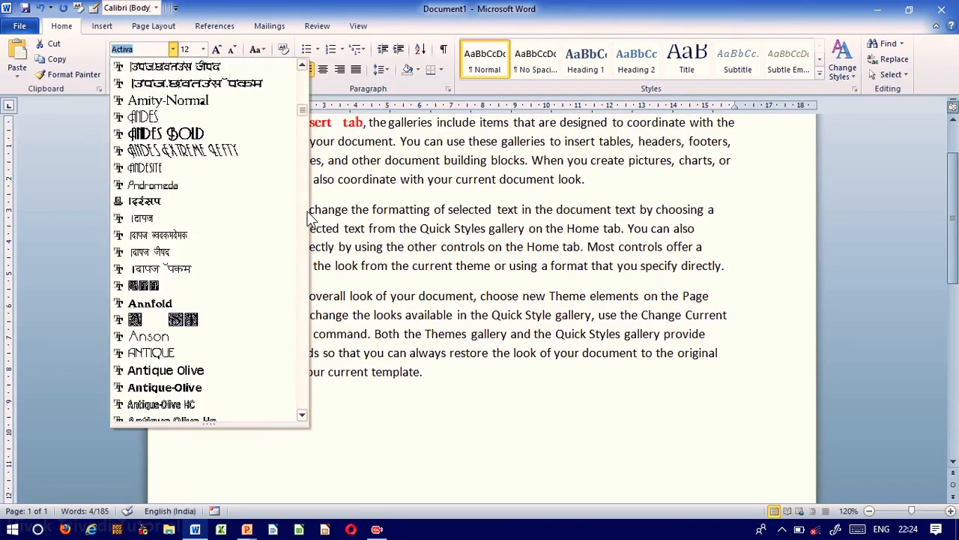
{"action": "scroll", "coordinate": [308, 214], "scroll_direction": "down", "scroll_amount": 12}
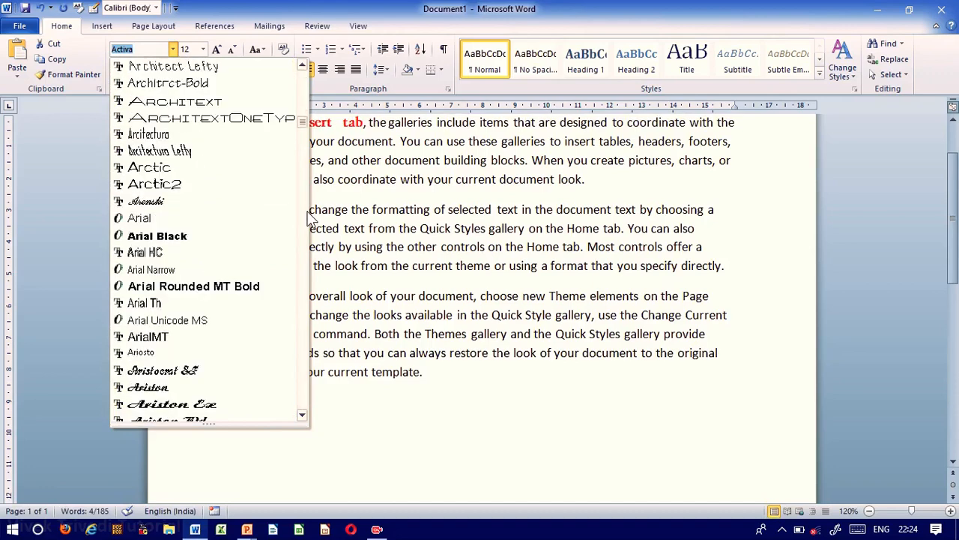
{"action": "left_click", "coordinate": [222, 237]}
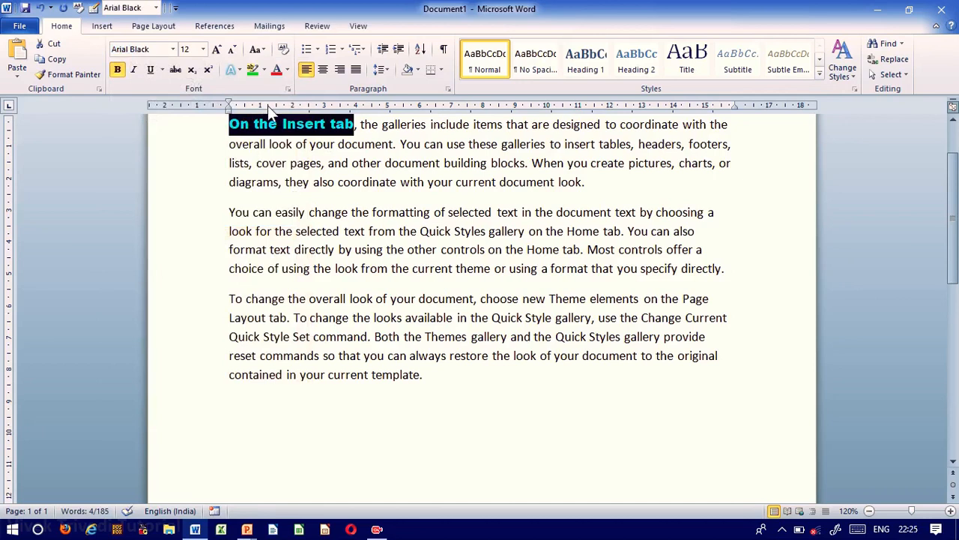
{"action": "left_click", "coordinate": [320, 182]}
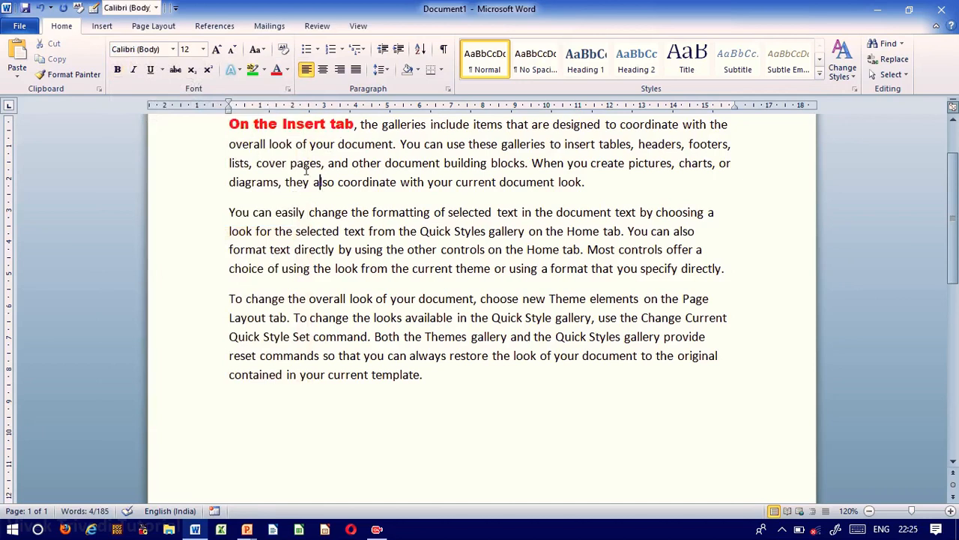
- Highlight the words "On the Insert tab" in yellow
{"action": "left_click", "coordinate": [229, 124]}
{"action": "left_click_drag", "start_coordinate": [229, 124], "coordinate": [354, 124]}
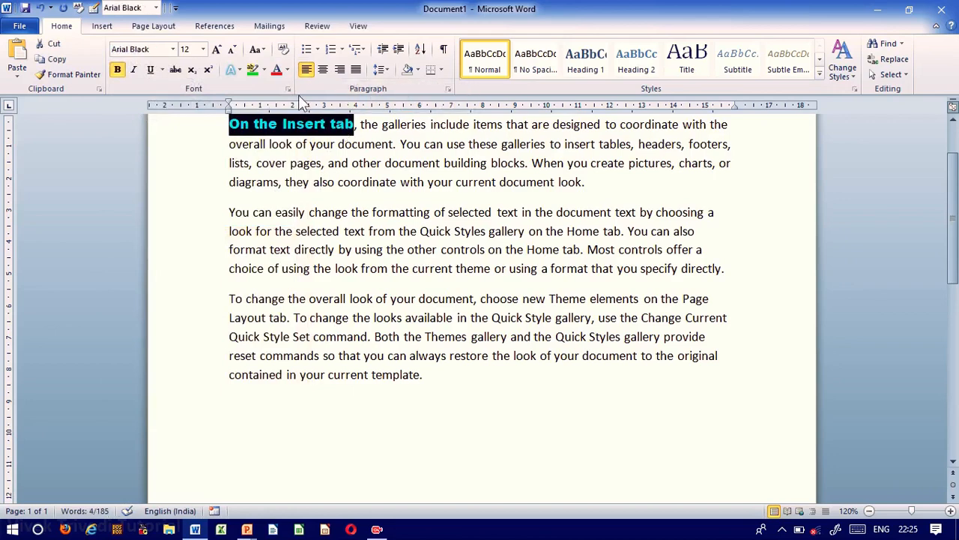
{"action": "left_click", "coordinate": [264, 69]}
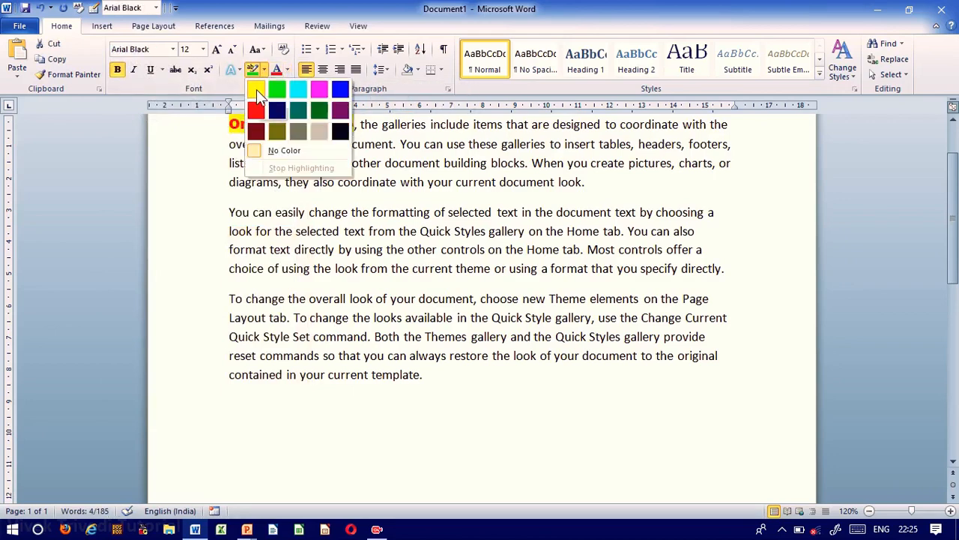
{"action": "left_click", "coordinate": [257, 90]}
{"action": "key", "text": "Right"}
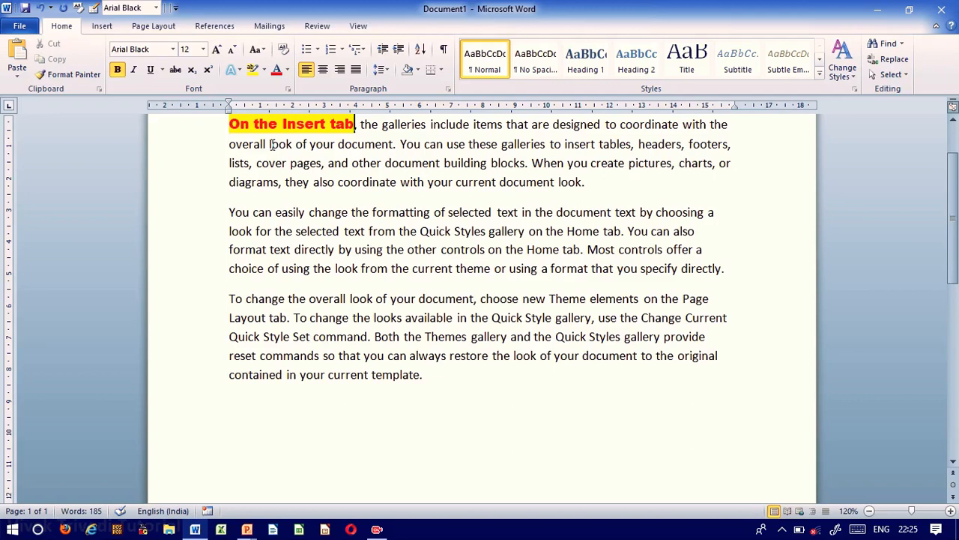
- Use Format Painter to copy the "On the Insert tab" formatting to "for the selected text from the Quick Styles gallery" and "other"
{"action": "left_click_drag", "start_coordinate": [275, 231], "coordinate": [476, 238]}
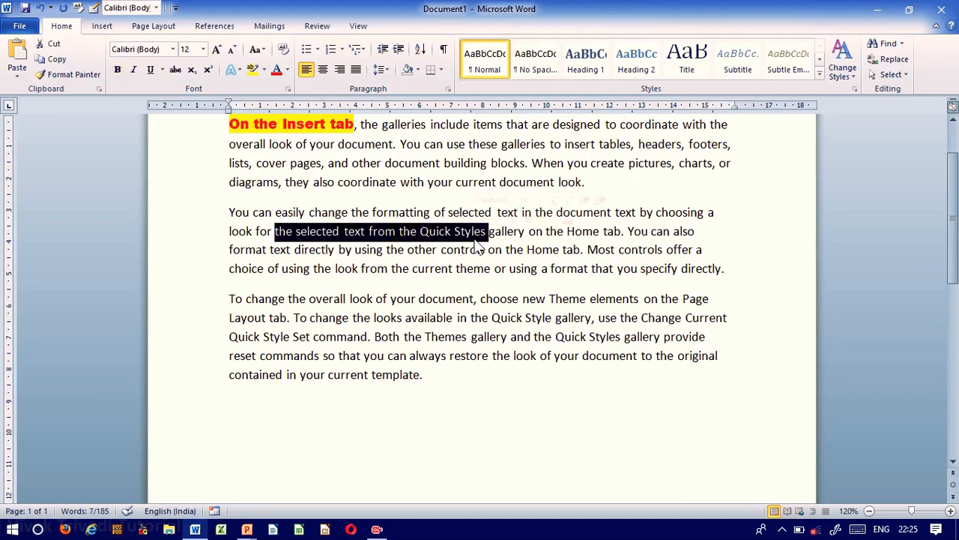
{"action": "left_click", "coordinate": [228, 126]}
{"action": "left_click_drag", "start_coordinate": [229, 126], "coordinate": [359, 162]}
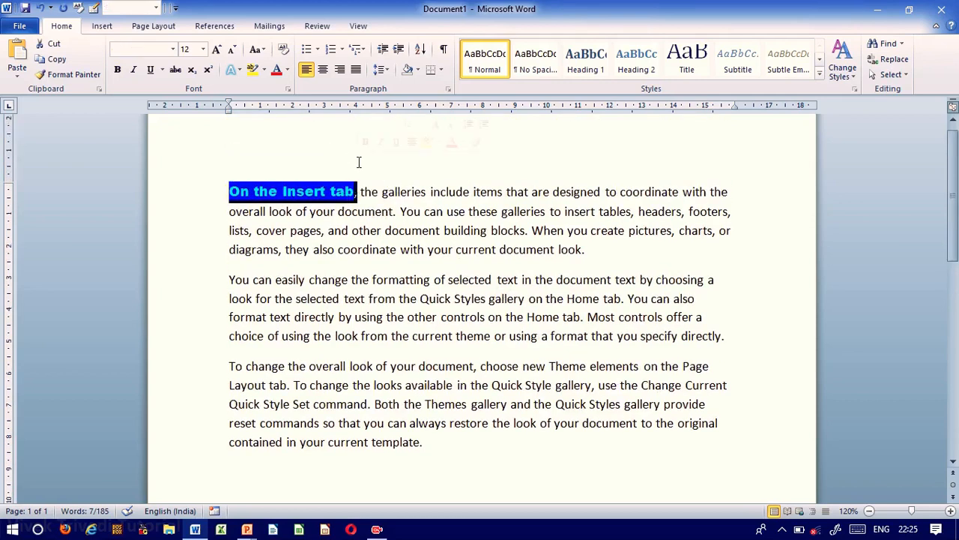
{"action": "left_click", "coordinate": [76, 73]}
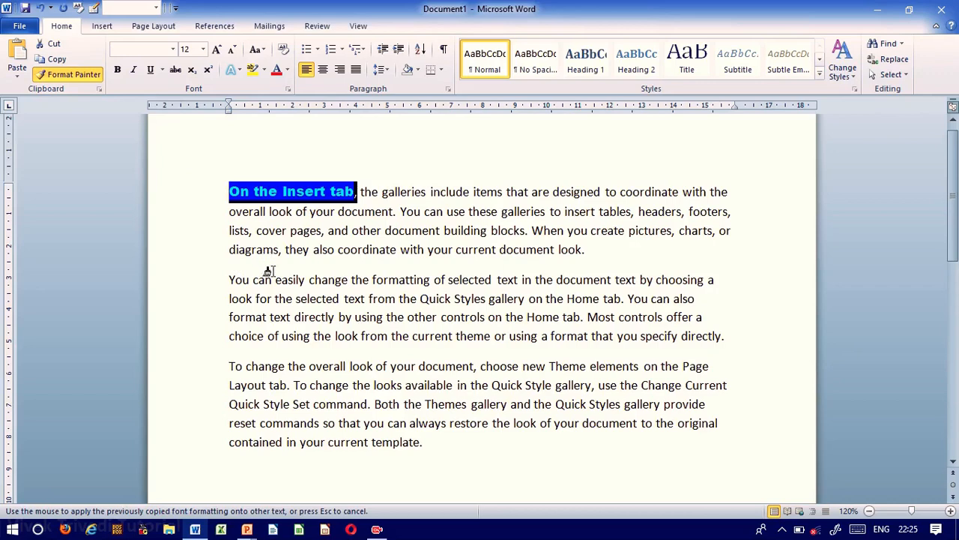
{"action": "left_click_drag", "start_coordinate": [255, 298], "coordinate": [492, 299]}
{"action": "left_click", "coordinate": [498, 324]}
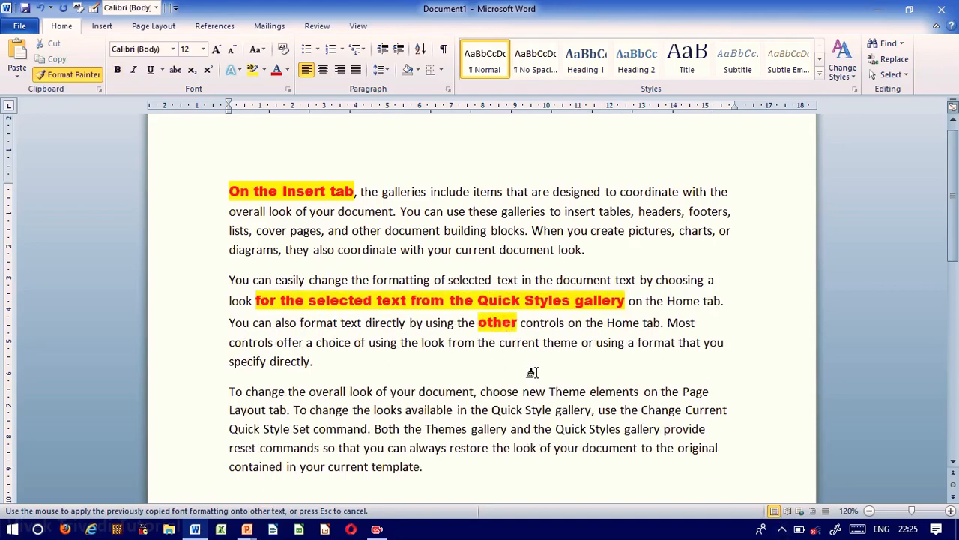
- Apply the copied formatting to "change the looks available in the", "document" and "can use these", and stop Format Painter
{"action": "left_click_drag", "start_coordinate": [312, 410], "coordinate": [479, 417]}
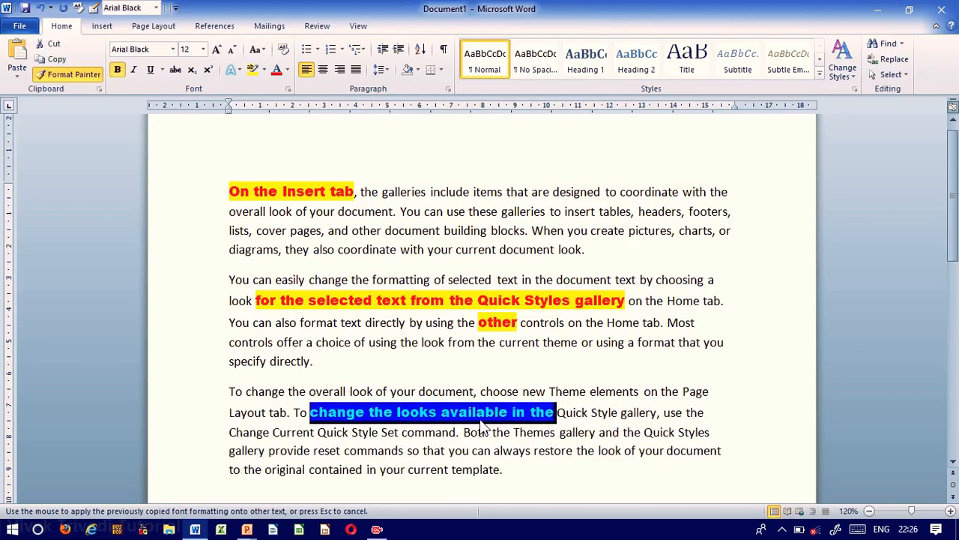
{"action": "left_click", "coordinate": [507, 250]}
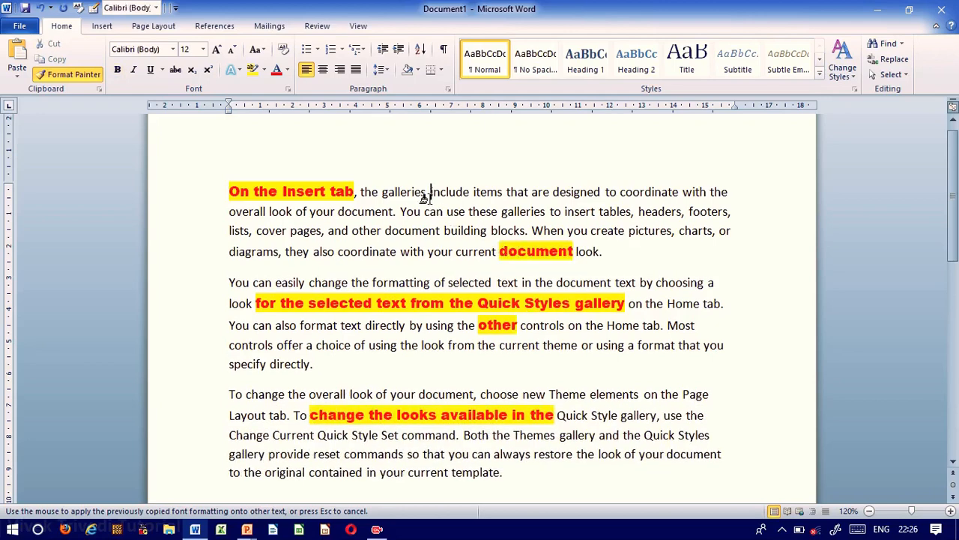
{"action": "mouse_move", "coordinate": [422, 211]}
{"action": "left_mouse_down"}
{"action": "mouse_move", "coordinate": [497, 212]}
{"action": "mouse_move", "coordinate": [501, 221]}
{"action": "left_mouse_up"}
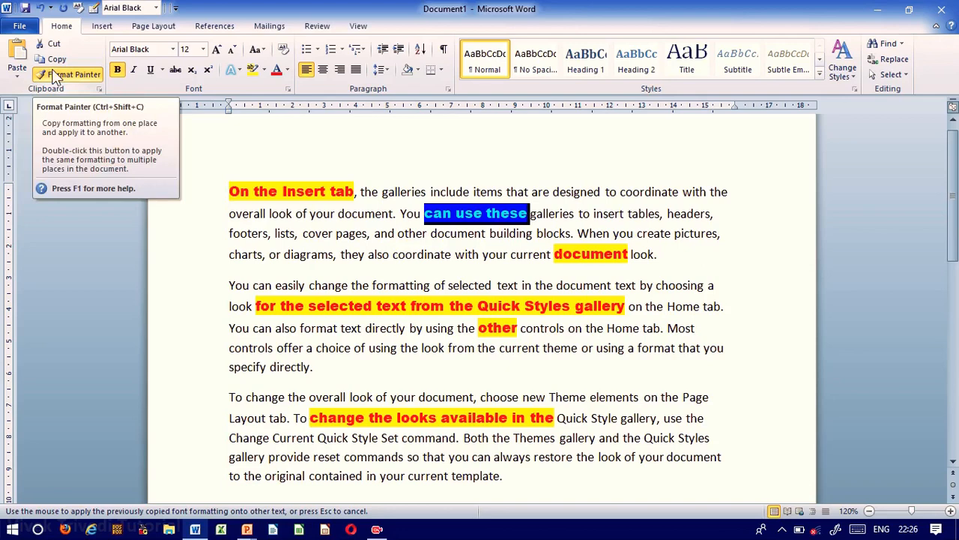
{"action": "left_click", "coordinate": [330, 262]}
- Clear the whole page and write "10th" at 16 pt with its ordinal ending as superscript
{"action": "key", "text": "ctrl+a"}
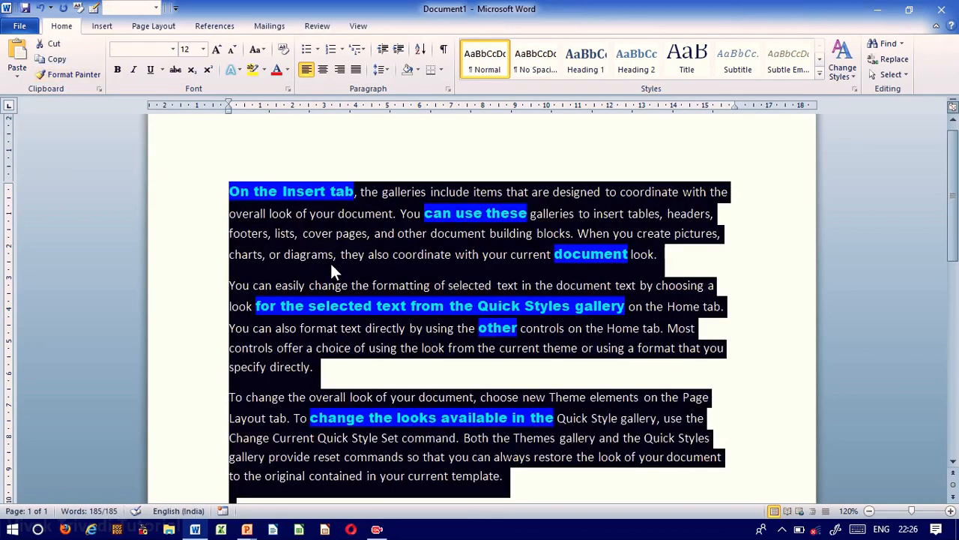
{"action": "key", "text": "Delete"}
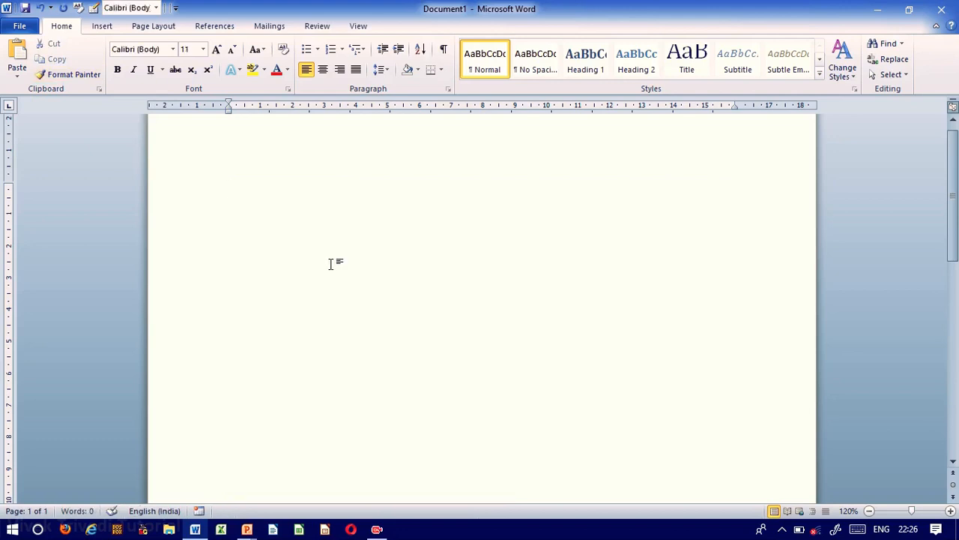
{"action": "key", "text": "ctrl+shift+period"}
{"action": "key", "text": "ctrl+shift+period"}
{"action": "key", "text": "ctrl+shift+period"}
{"action": "type", "text": "10th"}
{"action": "key", "text": "Return"}
- Enlarge the whole "10th" text stepwise to 36 pt
{"action": "left_click", "coordinate": [263, 194]}
{"action": "left_click_drag", "start_coordinate": [263, 195], "coordinate": [254, 193]}
{"action": "left_click", "coordinate": [262, 193]}
{"action": "key", "text": "ctrl+a"}
{"action": "key", "text": "ctrl+shift+period"}
{"action": "key", "text": "ctrl+shift+period"}
{"action": "key", "text": "ctrl+shift+period"}
{"action": "key", "text": "ctrl+shift+period"}
{"action": "key", "text": "ctrl+shift+period"}
{"action": "key", "text": "ctrl+shift+period"}
{"action": "key", "text": "ctrl+shift+period"}
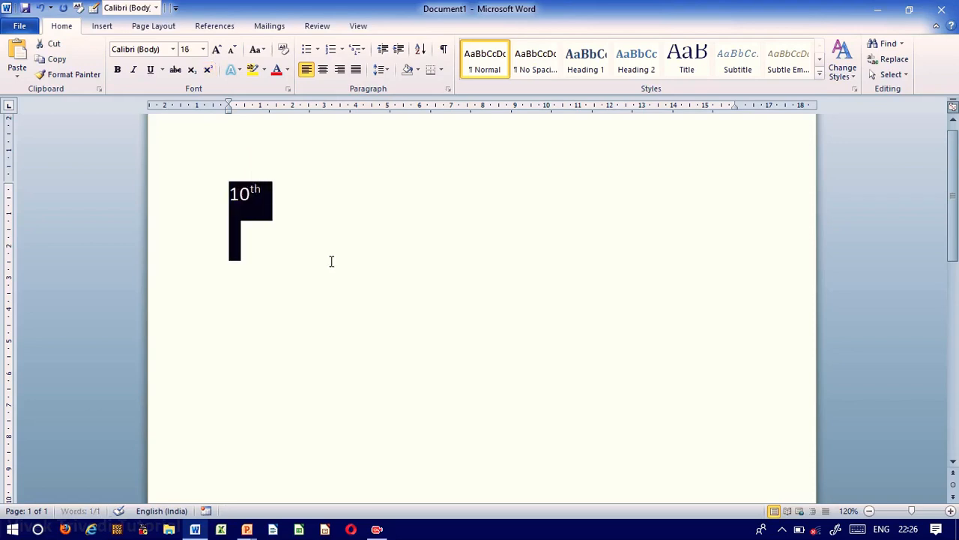
- Delete the ending after "10" and retype "th" as superscript
{"action": "left_click", "coordinate": [324, 215]}
{"action": "key", "text": "BackSpace"}
{"action": "key", "text": "BackSpace"}
{"action": "type", "text": "th"}
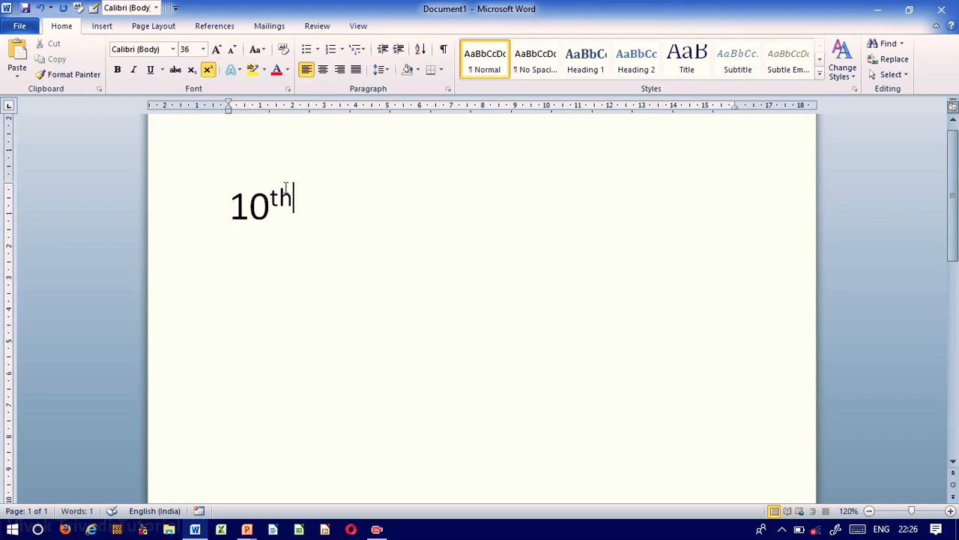
- Toggle the superscript of the "th" after "10" off and on, and change it to subscript
{"action": "left_click_drag", "start_coordinate": [293, 196], "coordinate": [274, 215]}
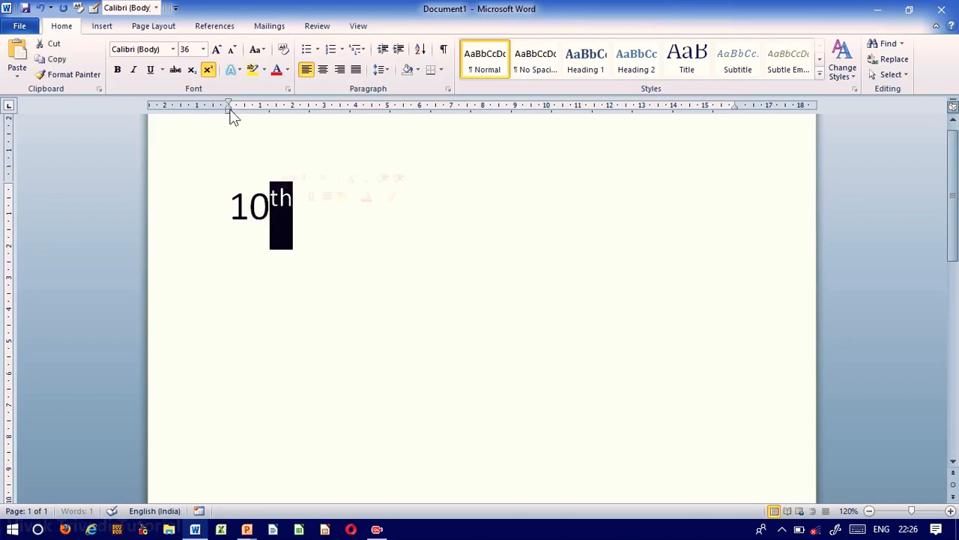
{"action": "left_click", "coordinate": [210, 71]}
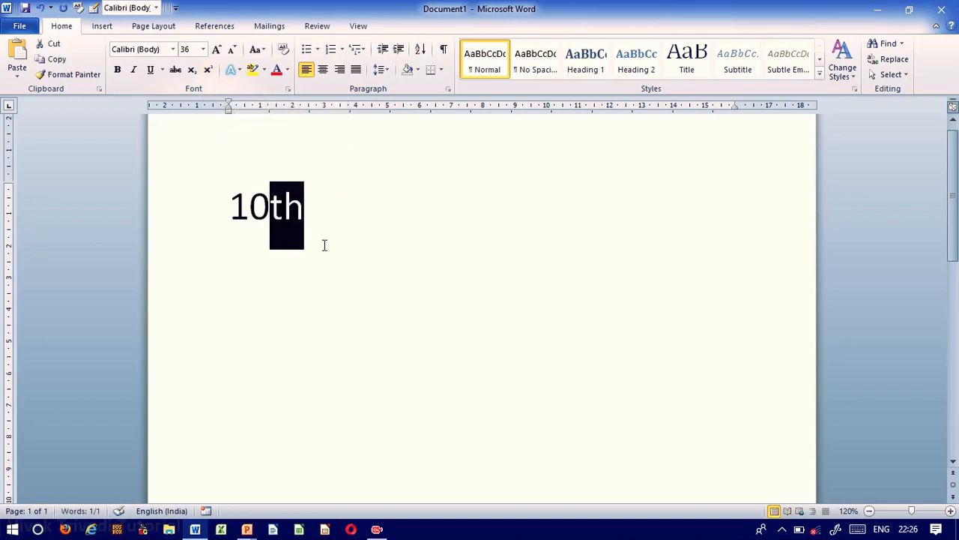
{"action": "left_click", "coordinate": [213, 70]}
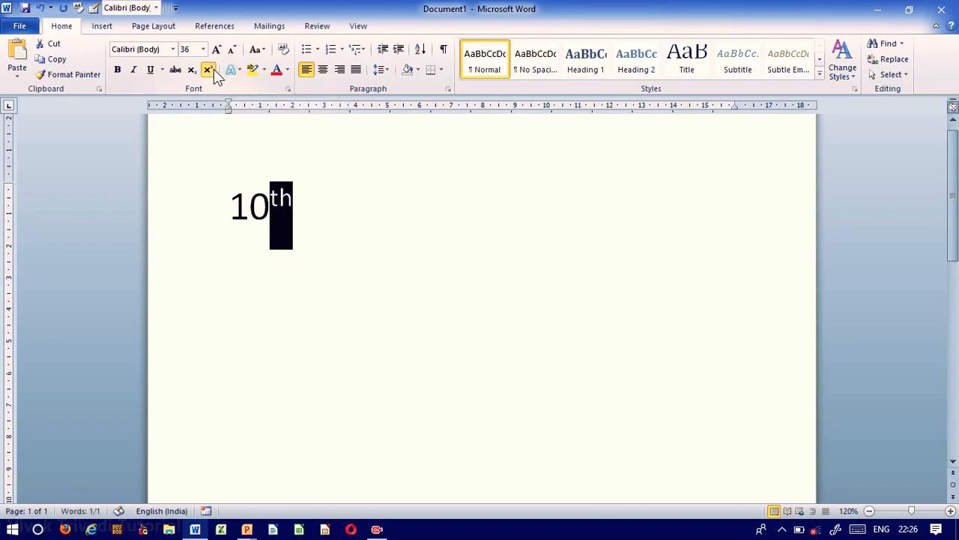
{"action": "left_click", "coordinate": [192, 70]}
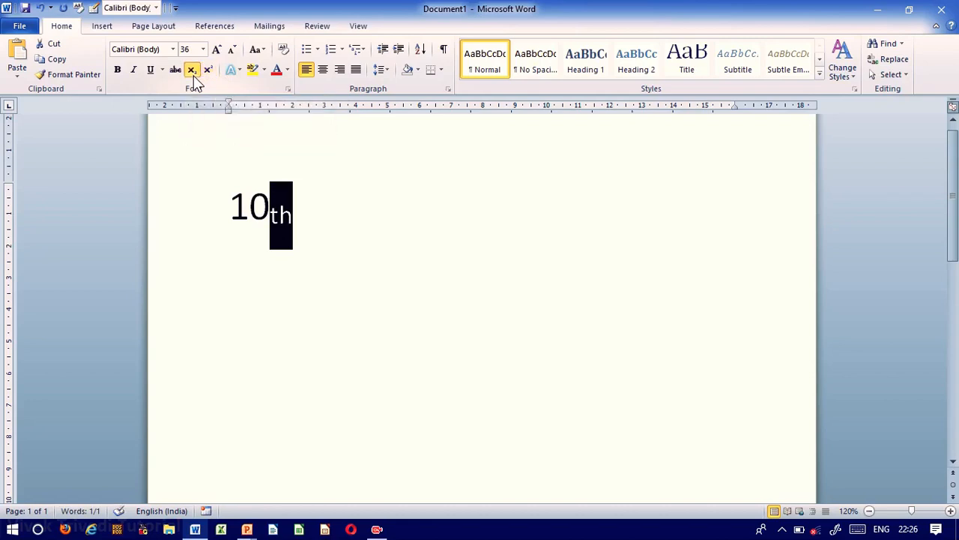
{"action": "left_click", "coordinate": [380, 207]}
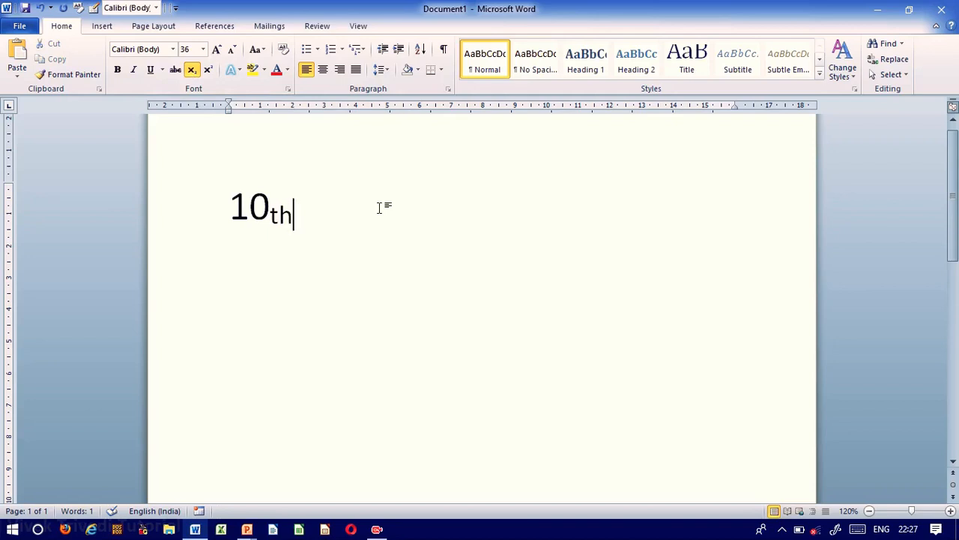
- Clear the whole page and generate sample paragraphs with =rand()
{"action": "key", "text": "ctrl+a"}
{"action": "key", "text": "Delete"}
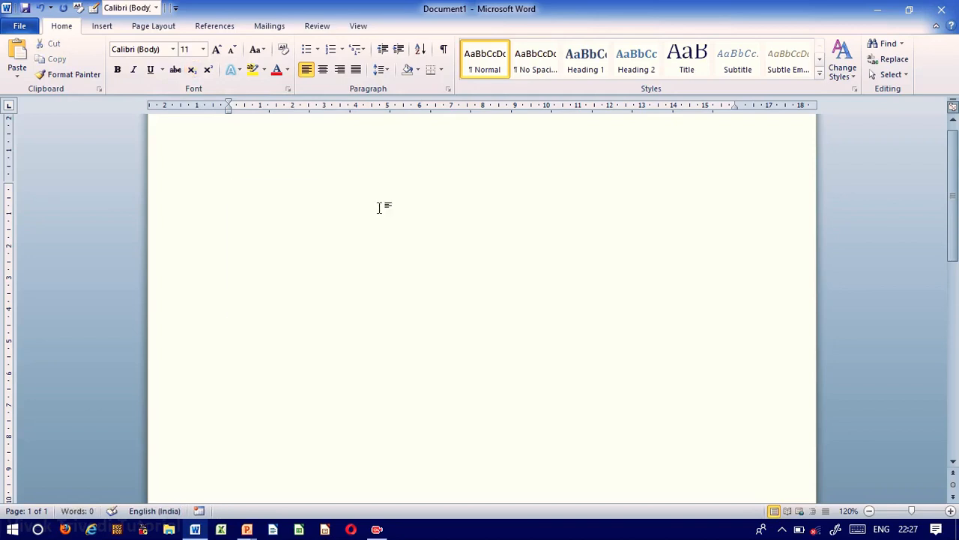
{"action": "type", "text": "=rand()"}
{"action": "key", "text": "Return"}
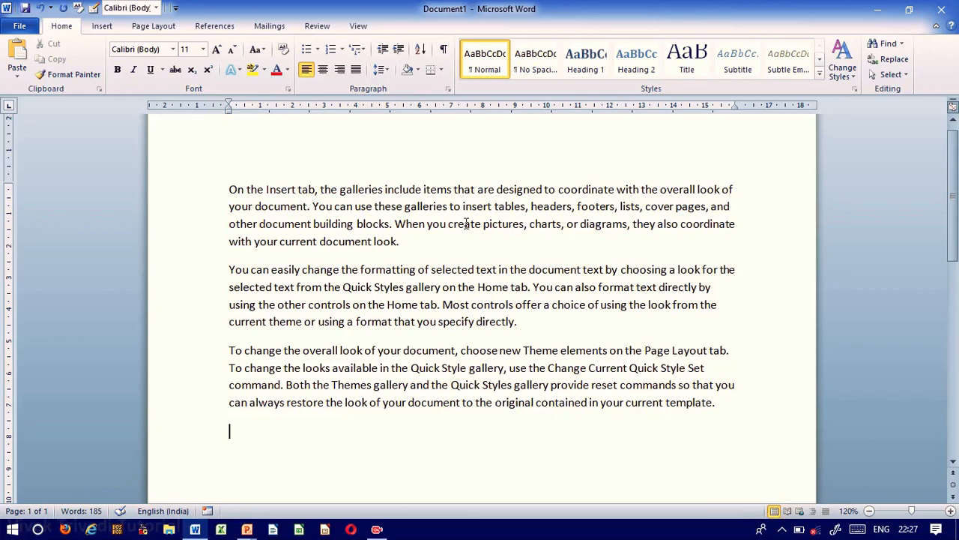
- Change all three sample paragraphs to UPPERCASE
{"action": "left_click_drag", "start_coordinate": [230, 189], "coordinate": [747, 420]}
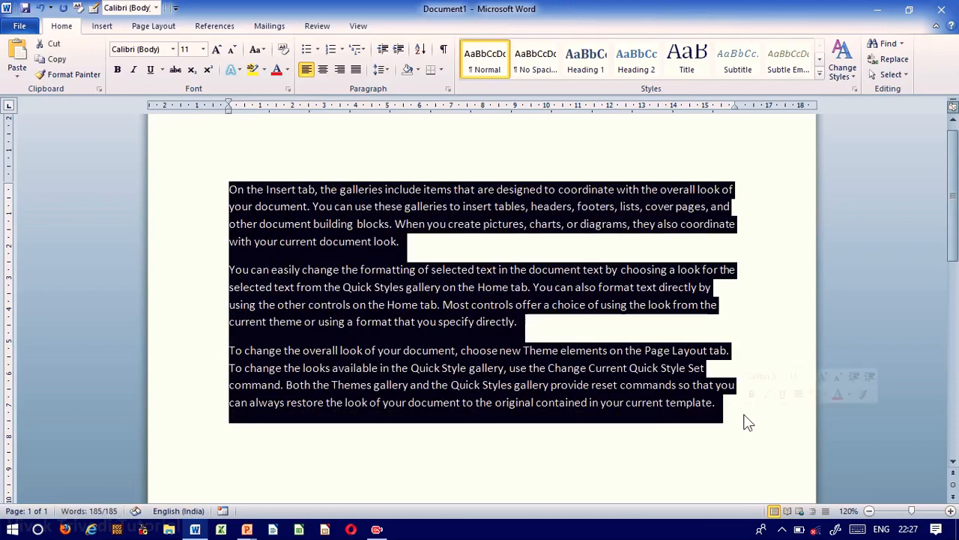
{"action": "left_click", "coordinate": [264, 50]}
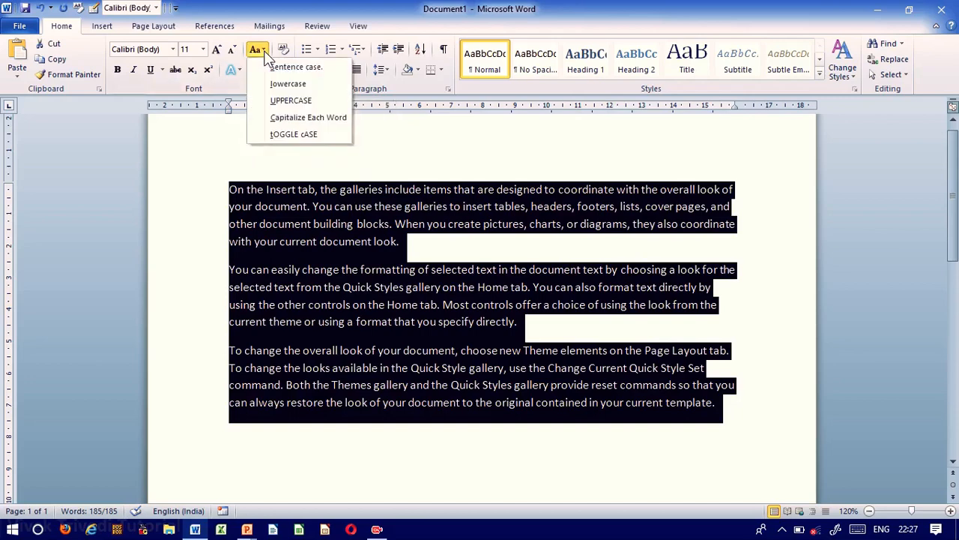
{"action": "left_click", "coordinate": [285, 100]}
{"action": "left_click", "coordinate": [223, 158]}
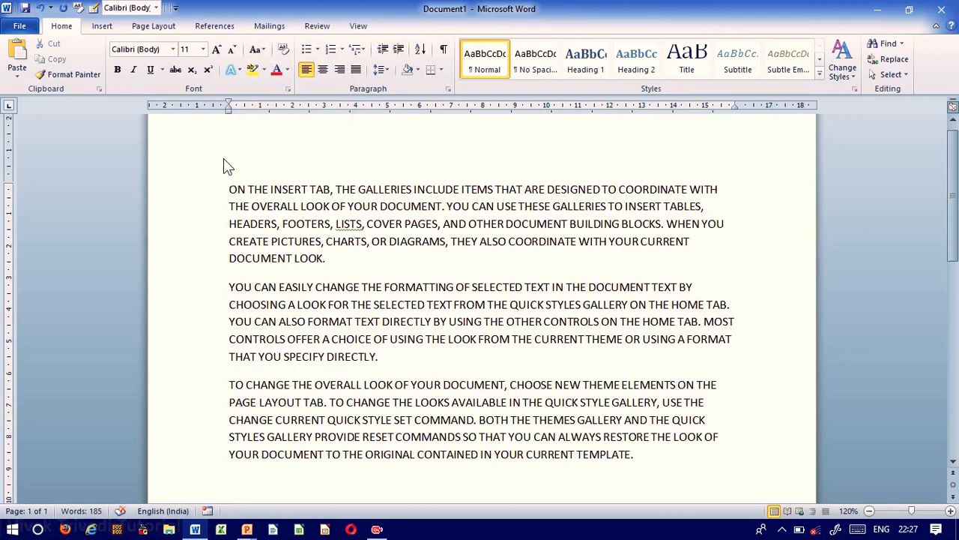
- Change the case of the whole document text to lowercase
{"action": "key", "text": "ctrl+a"}
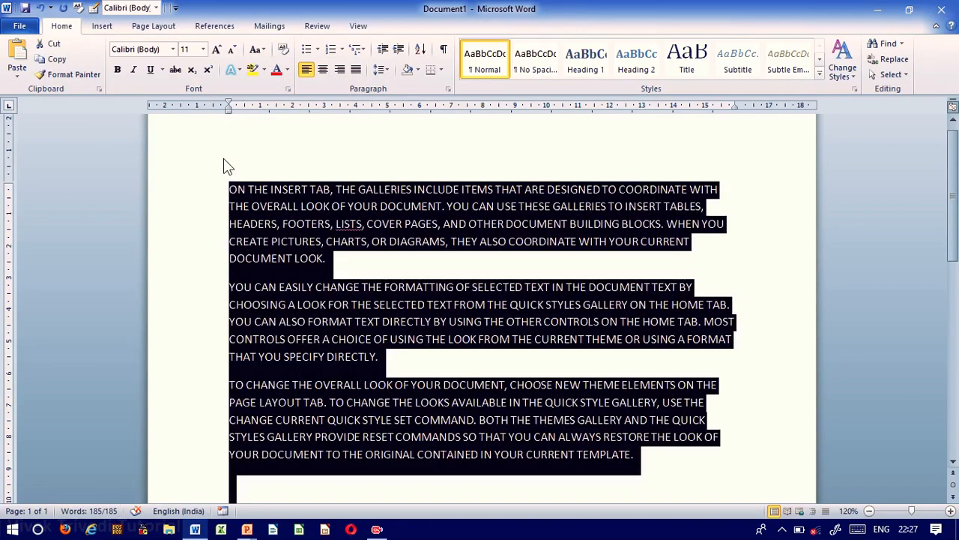
{"action": "left_click", "coordinate": [259, 50]}
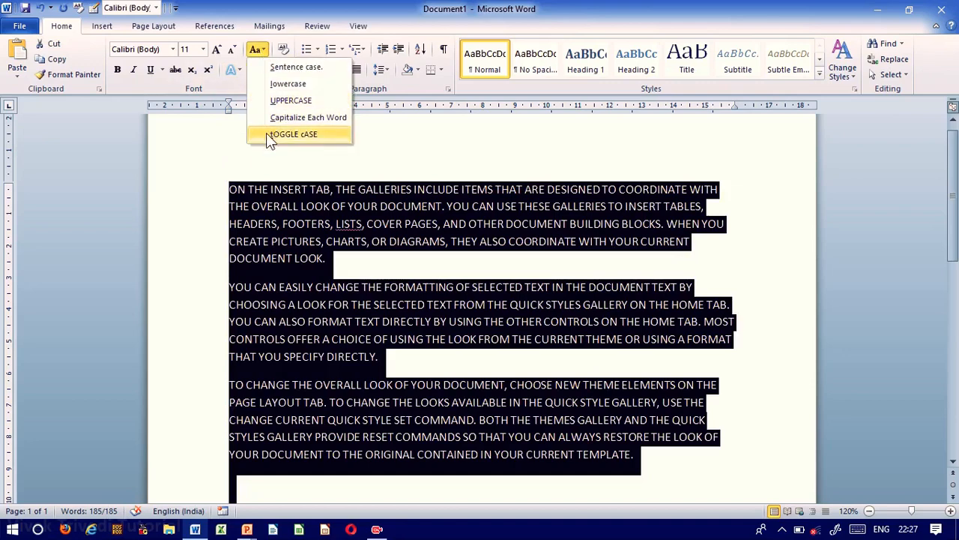
{"action": "left_click", "coordinate": [280, 84]}
{"action": "left_click", "coordinate": [231, 157]}
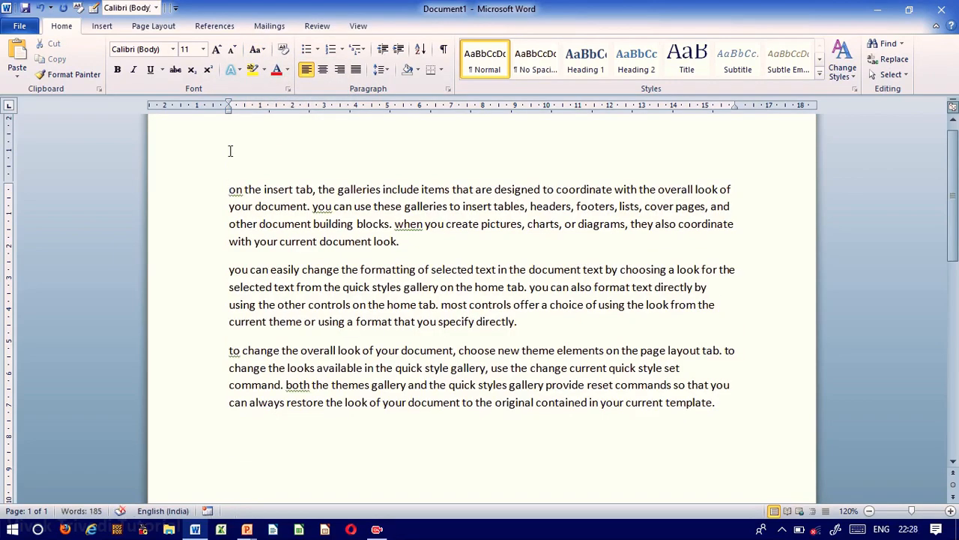
- Apply Sentence case to the whole text, followed by Capitalize Each Word
{"action": "key", "text": "ctrl+a"}
{"action": "left_click", "coordinate": [255, 49]}
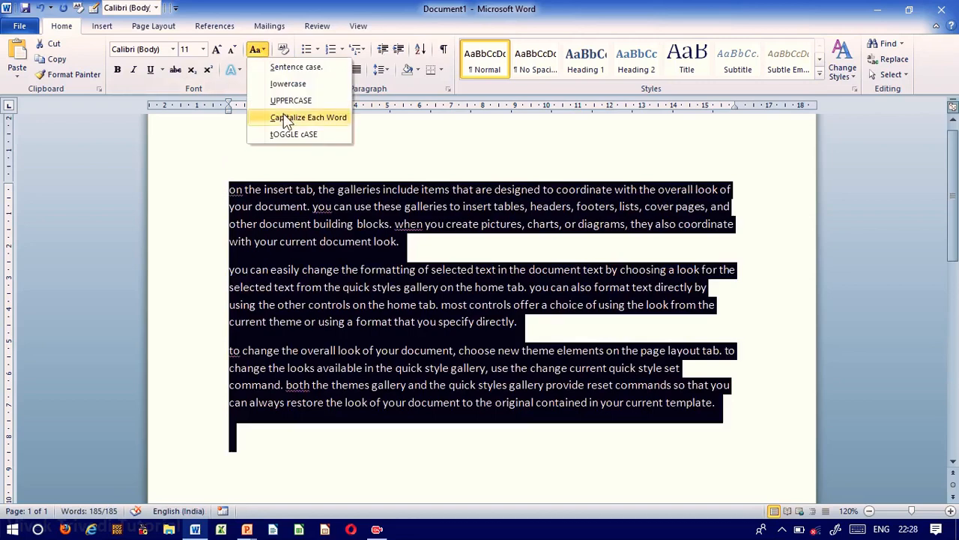
{"action": "left_click", "coordinate": [281, 67]}
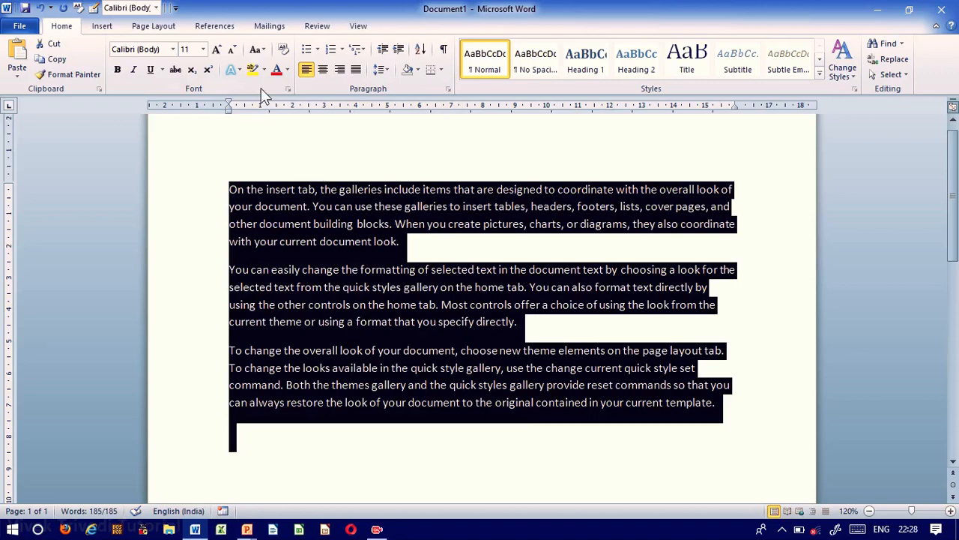
{"action": "left_click", "coordinate": [255, 49]}
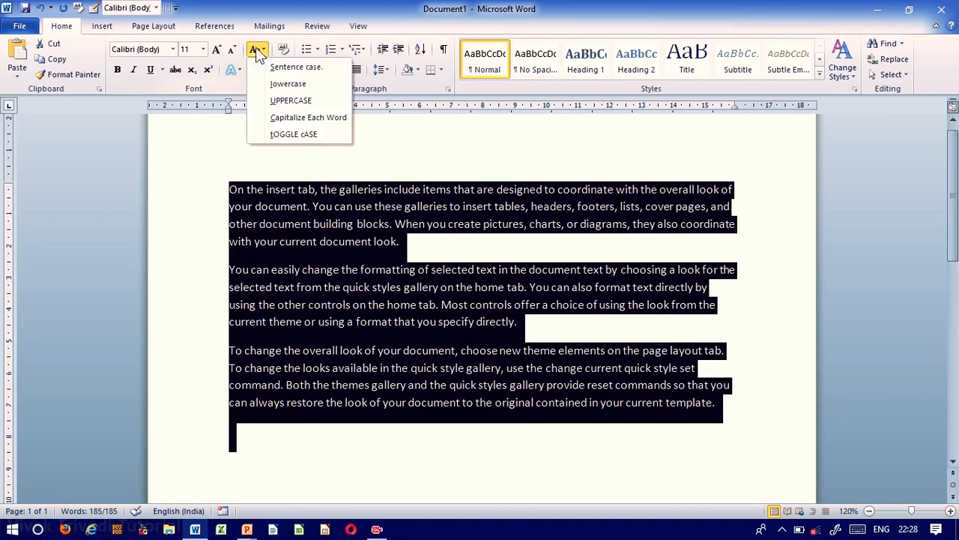
{"action": "left_click", "coordinate": [283, 122]}
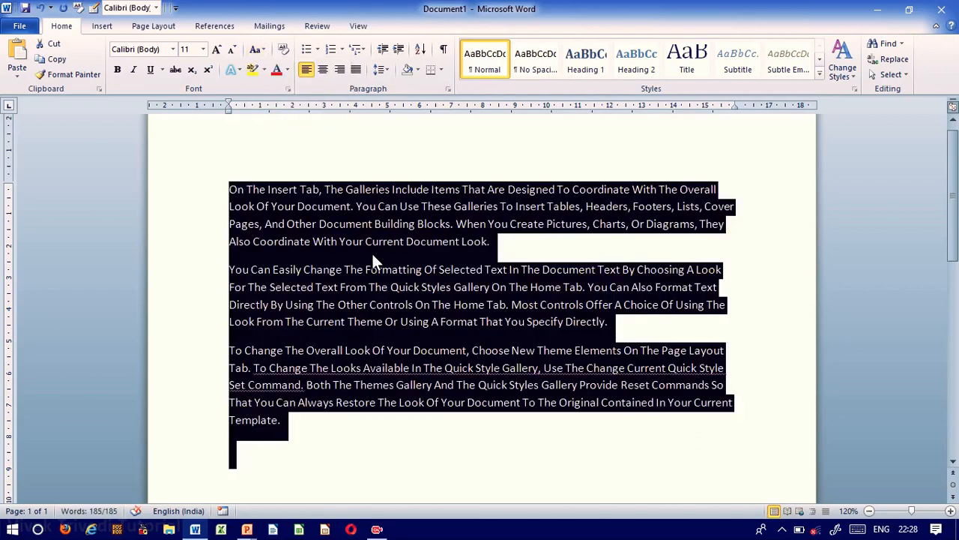
- Apply tOGGLE cASE to the whole text and deselect it
{"action": "left_click", "coordinate": [259, 54]}
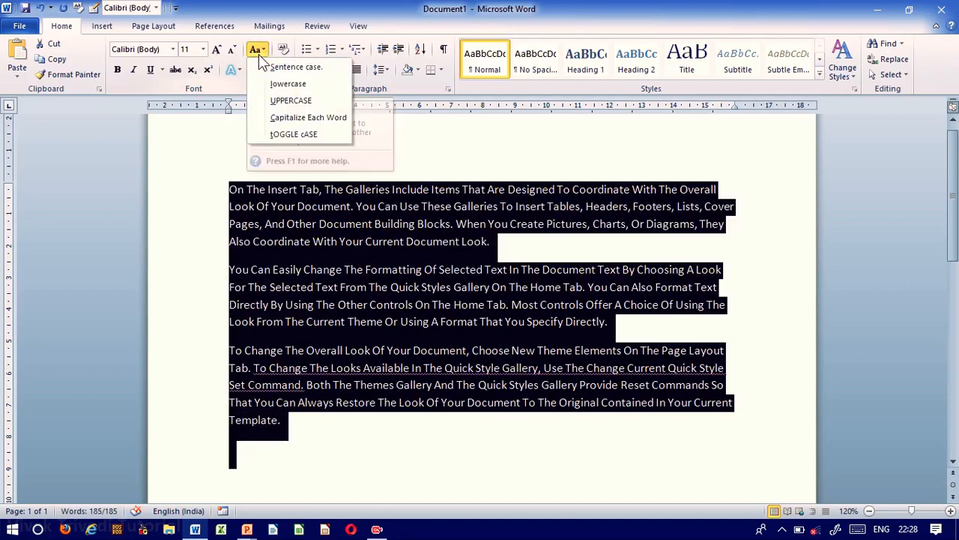
{"action": "left_click", "coordinate": [271, 134]}
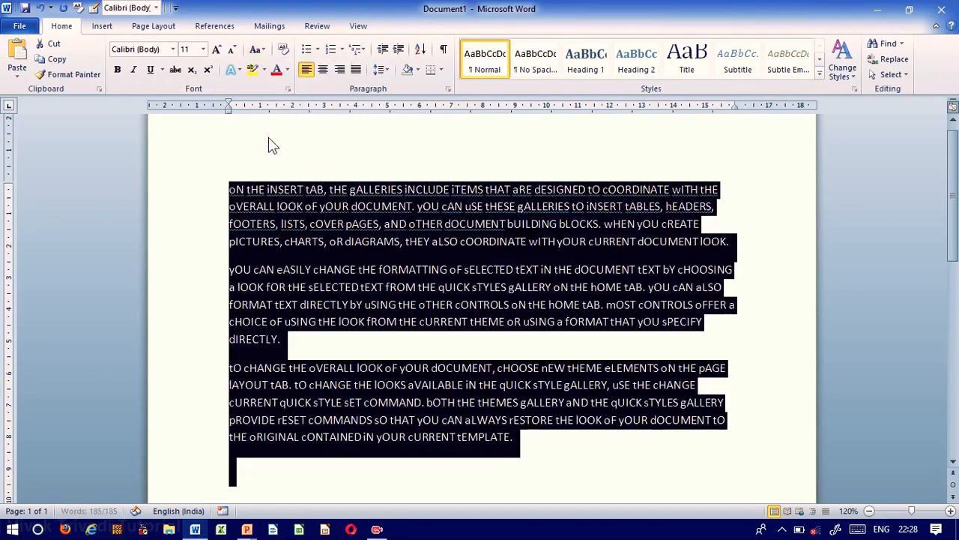
{"action": "left_click", "coordinate": [244, 283]}
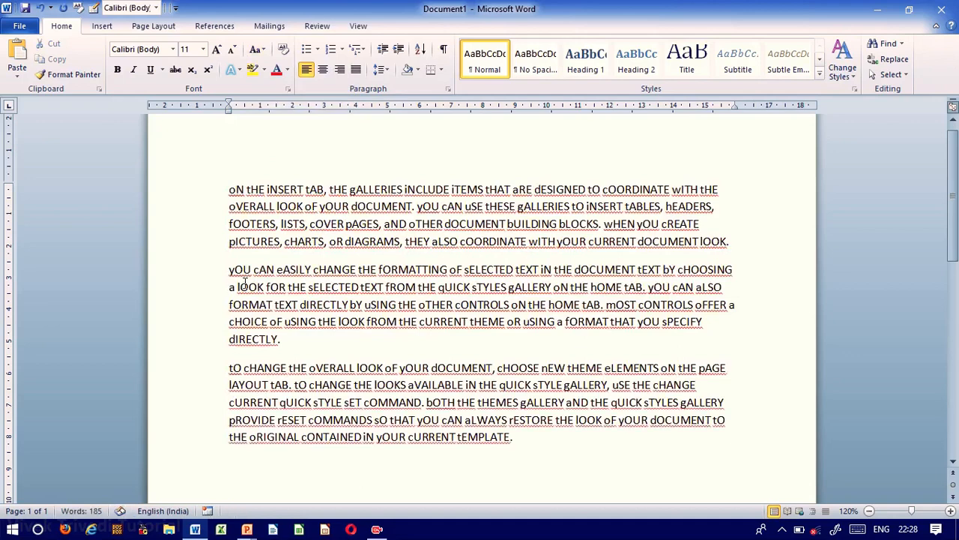
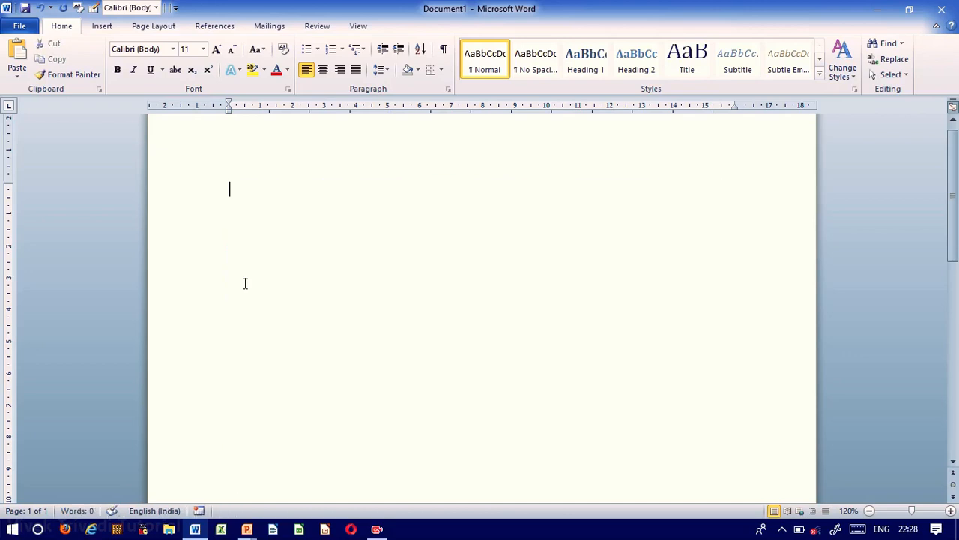
- Replace the page's text with the line "Computer Learning" and a second line giving the tutor's full name followed by "Tutorial"
{"action": "type", "text": "Computer Learning"}
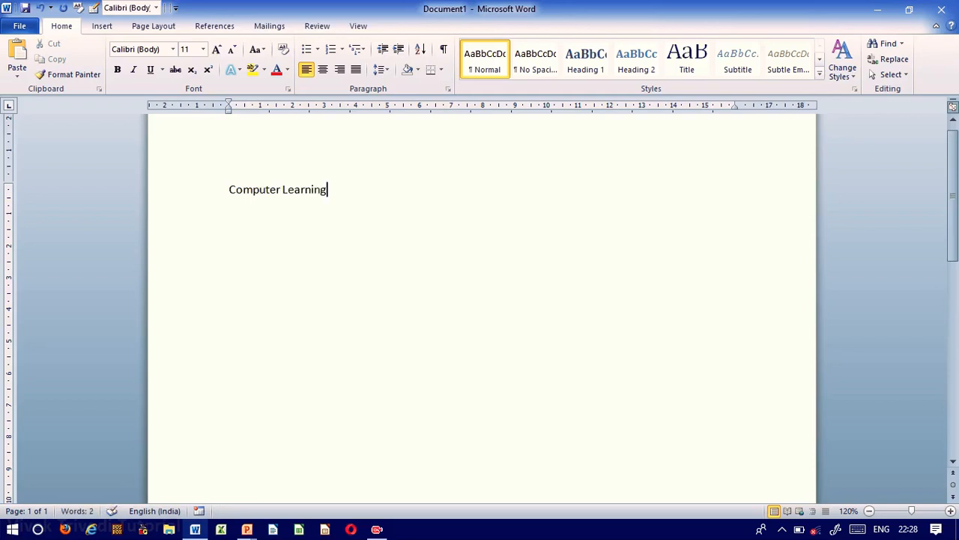
{"action": "key", "text": "Return"}
{"action": "type", "text": "Vivek Trivedi"}
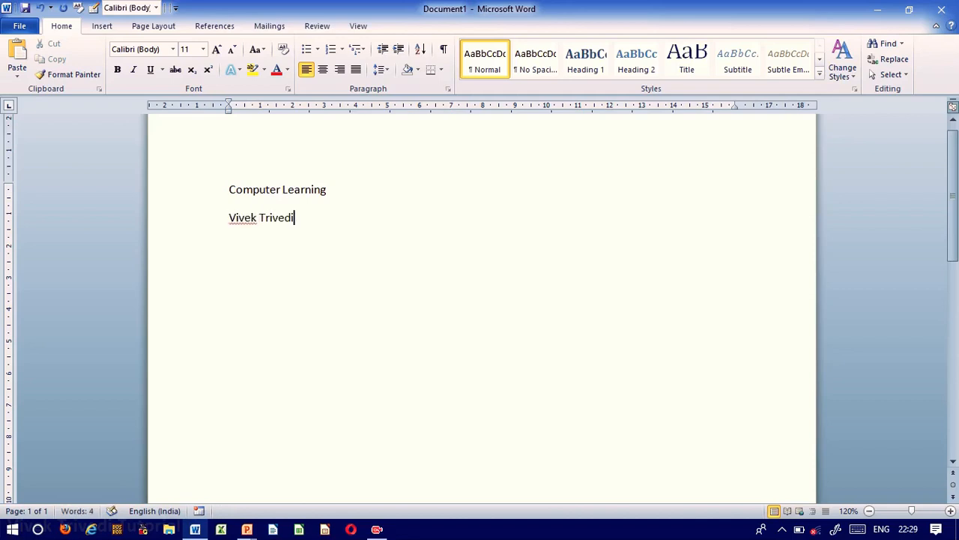
{"action": "type", "text": " Tutorial"}
{"action": "key", "text": "ctrl+a"}
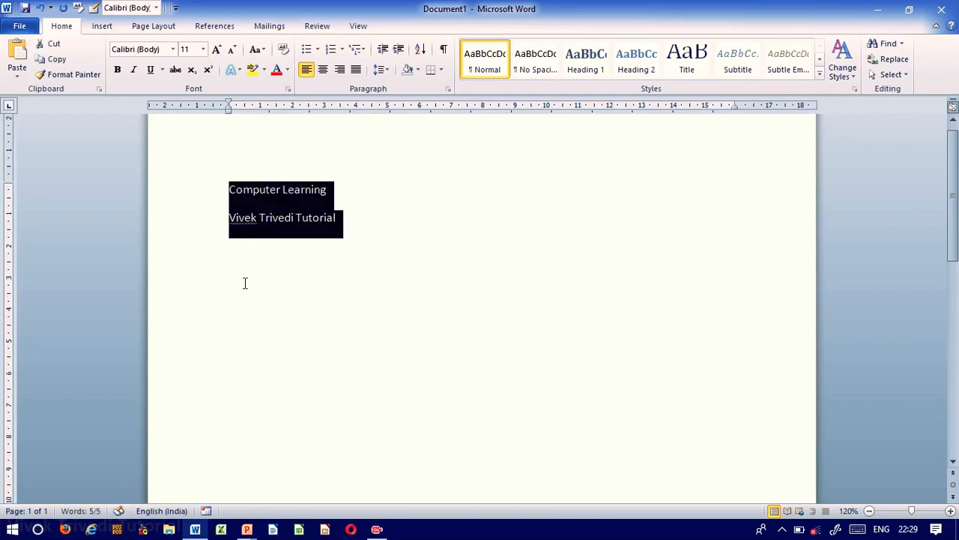
{"action": "left_click", "coordinate": [368, 246]}
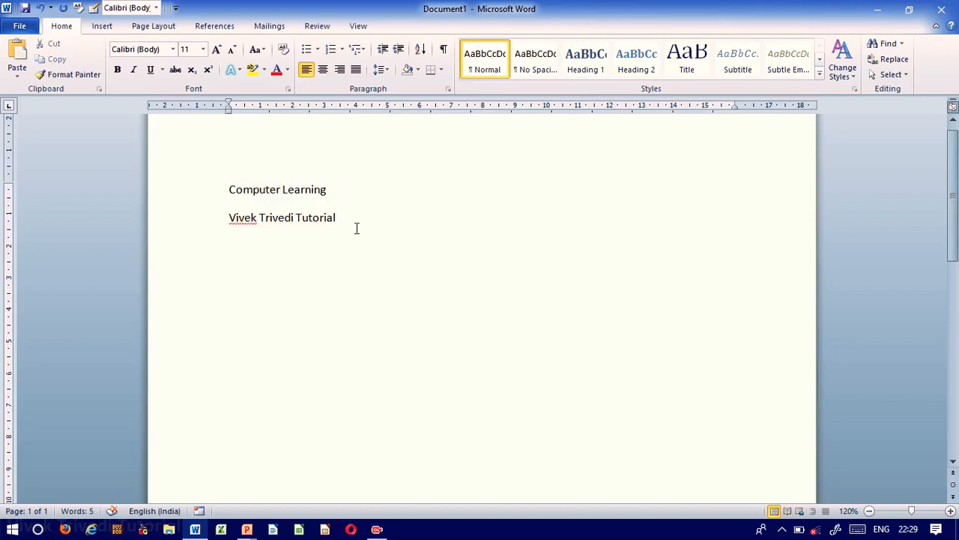
- Centre both lines of text on the page
{"action": "key", "text": "ctrl+a"}
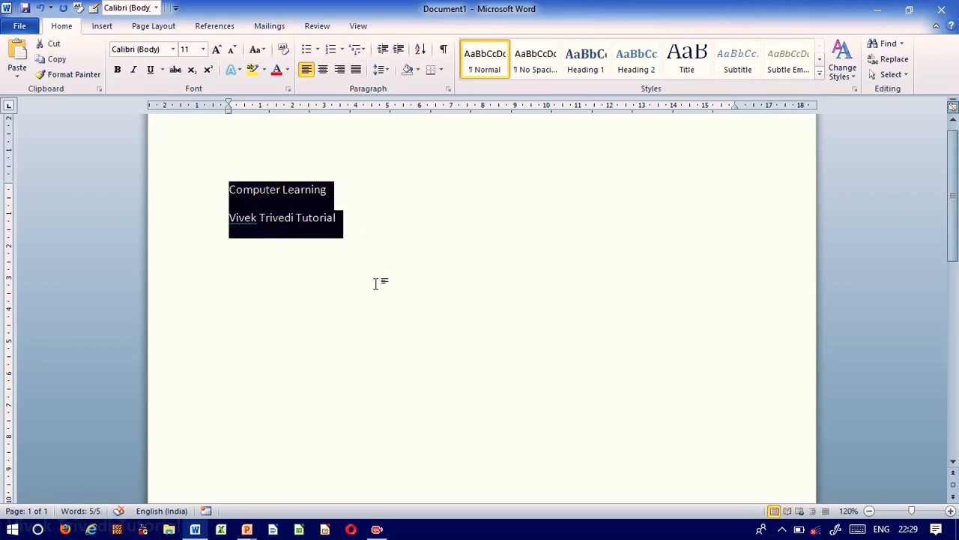
{"action": "left_click", "coordinate": [323, 73]}
{"action": "left_click", "coordinate": [517, 332]}
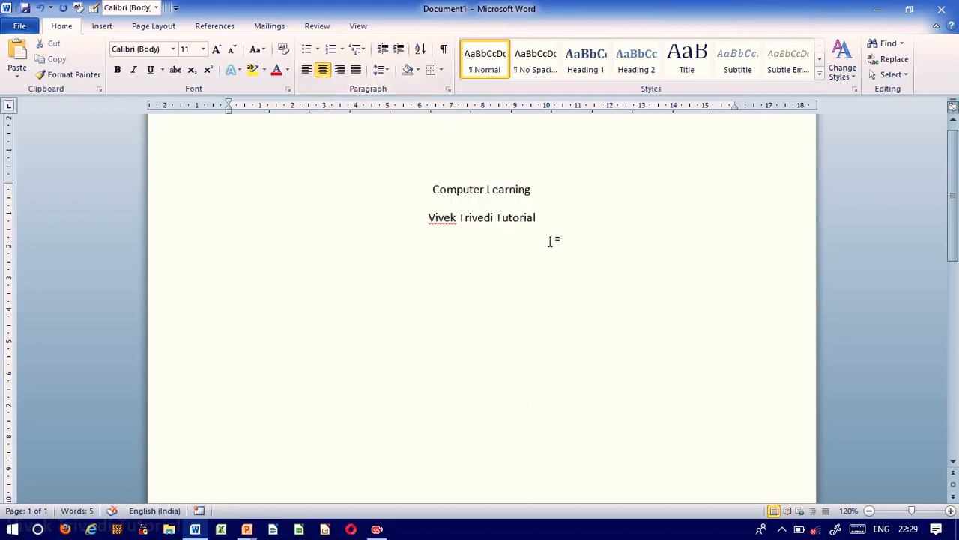
- Try right, left and centre alignment on both lines, finishing with right alignment
{"action": "left_click_drag", "start_coordinate": [548, 237], "coordinate": [462, 193]}
{"action": "left_click", "coordinate": [341, 72]}
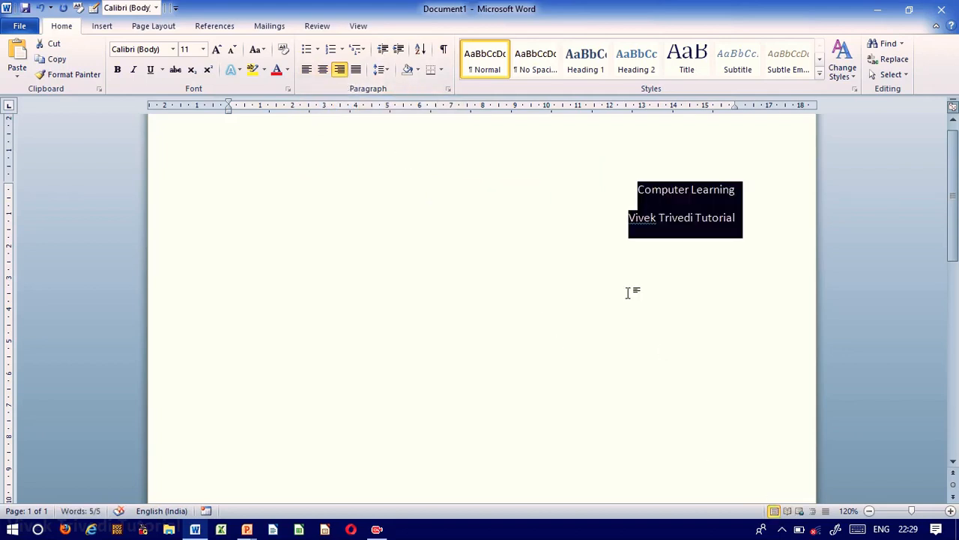
{"action": "left_click", "coordinate": [306, 74]}
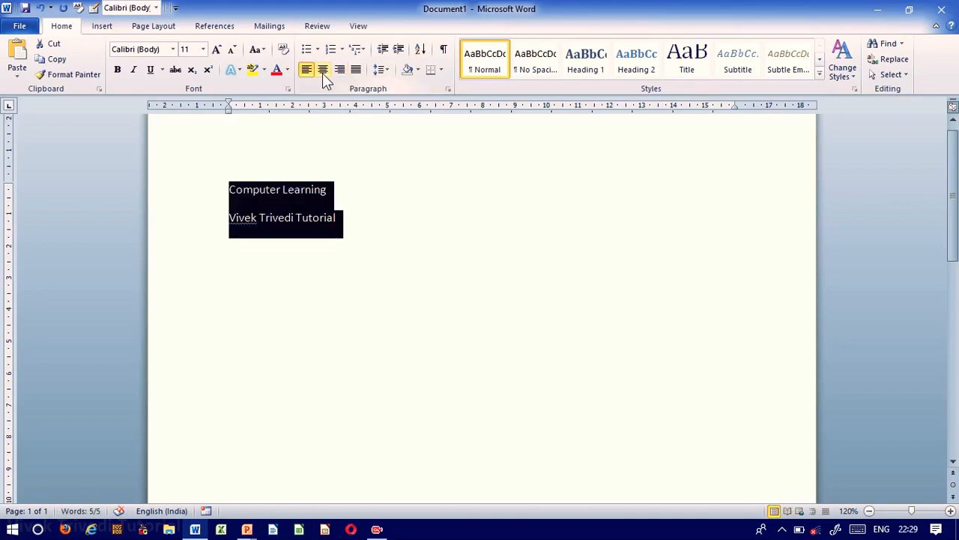
{"action": "left_click", "coordinate": [322, 73]}
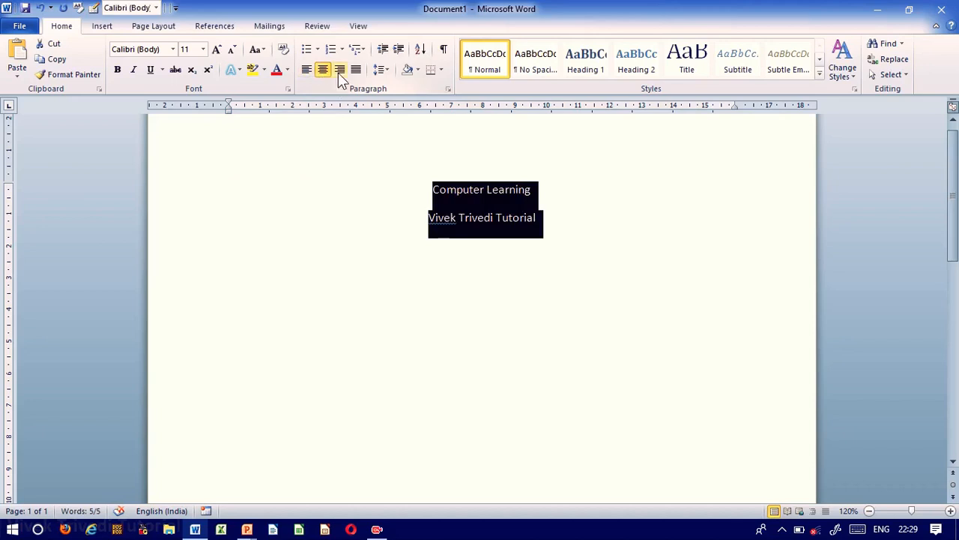
{"action": "left_click", "coordinate": [339, 75]}
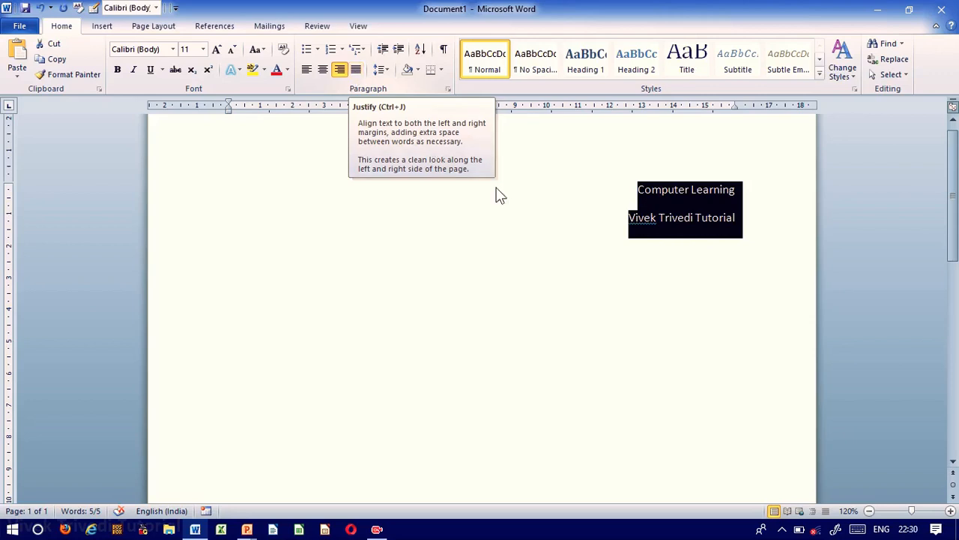
- Replace the two lines with sample paragraphs generated by =rand() and justify all three paragraphs
{"action": "key", "text": "Delete"}
{"action": "type", "text": "=rand()"}
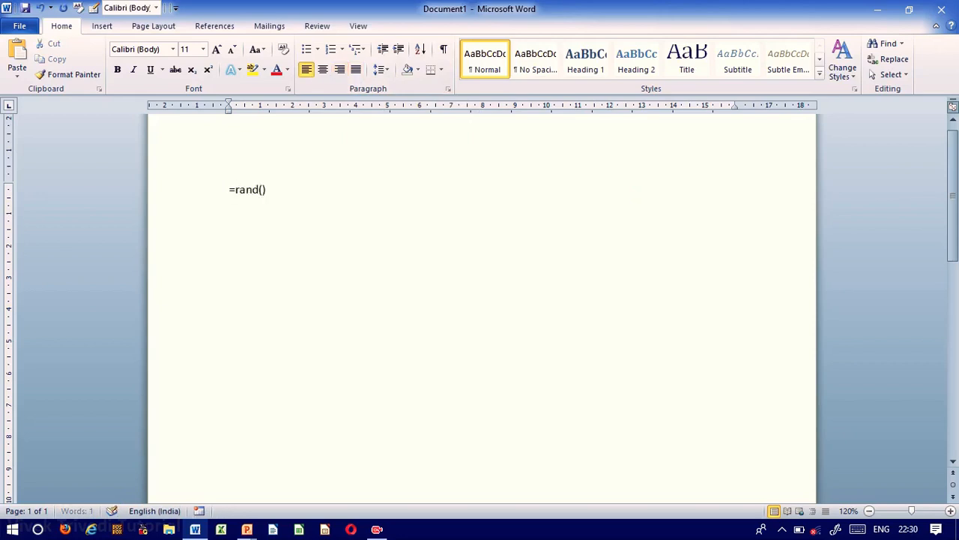
{"action": "key", "text": "Return"}
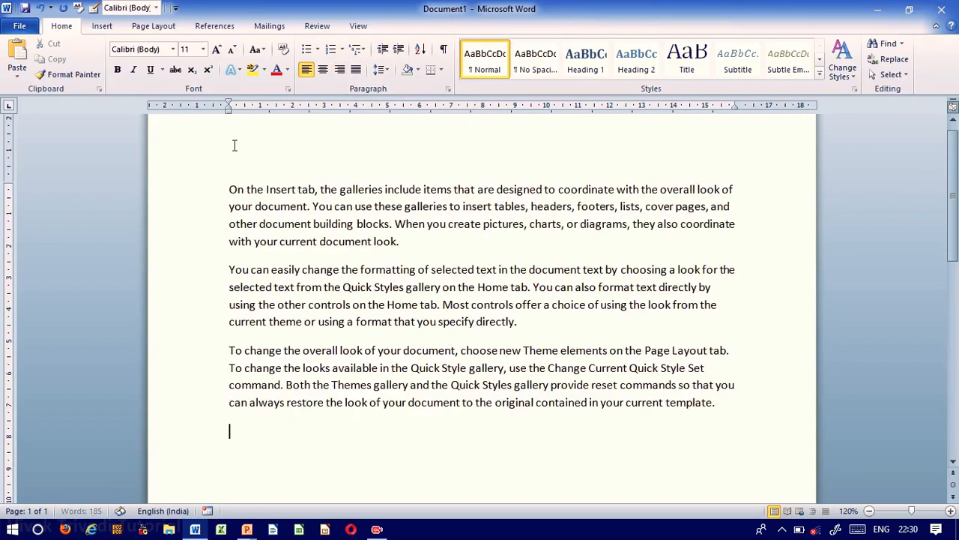
{"action": "left_click_drag", "start_coordinate": [229, 189], "coordinate": [790, 413]}
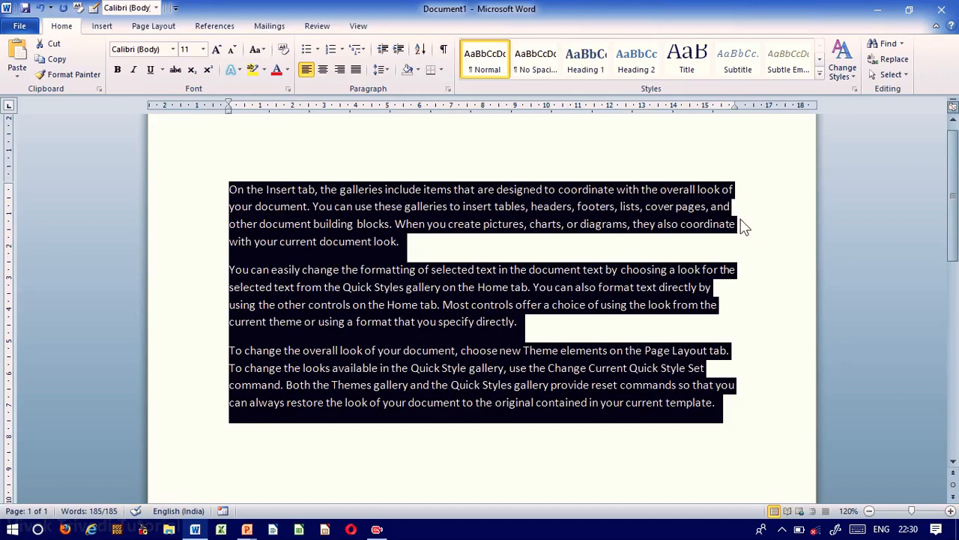
{"action": "left_click", "coordinate": [357, 71]}
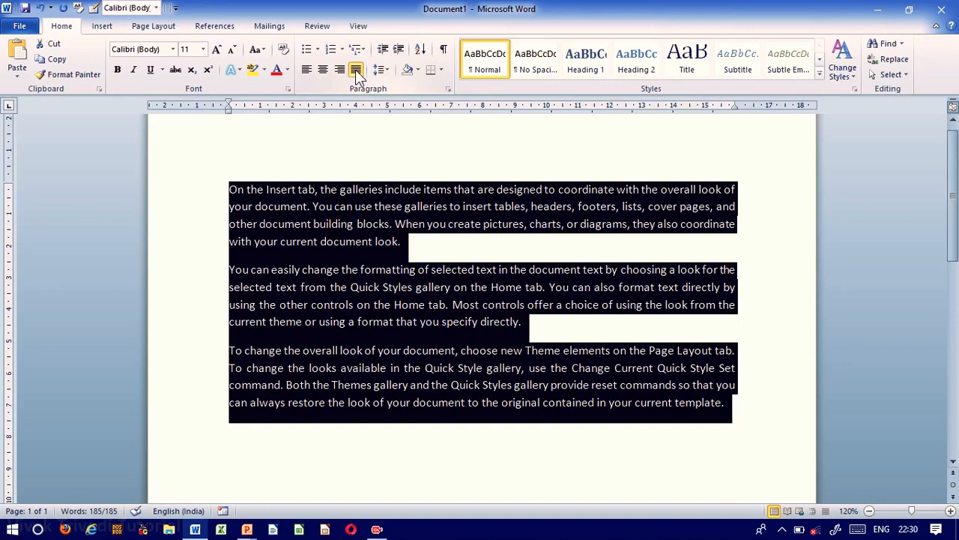
- Try left, centre and right alignment on the three sample paragraphs, finishing with justified alignment
{"action": "left_click", "coordinate": [309, 74]}
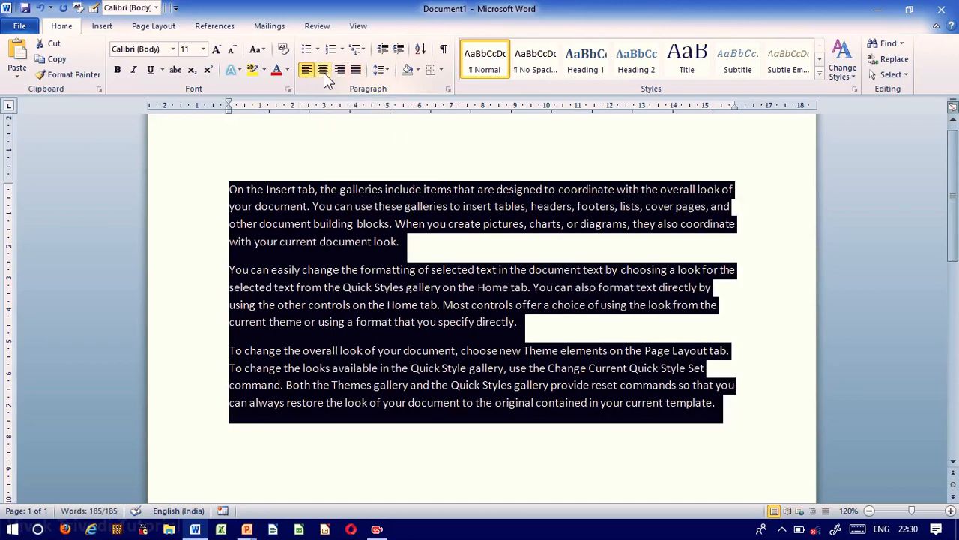
{"action": "left_click", "coordinate": [324, 72]}
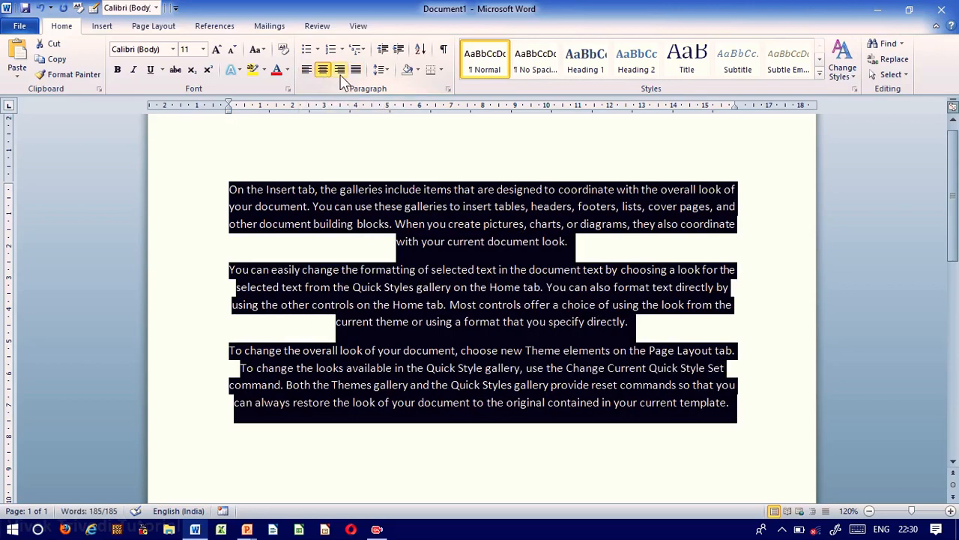
{"action": "left_click", "coordinate": [341, 71]}
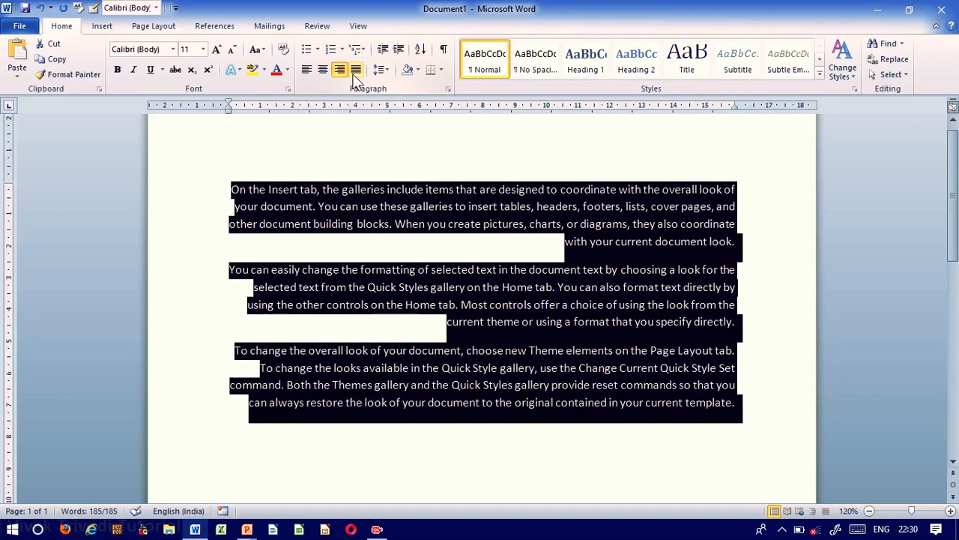
{"action": "left_click", "coordinate": [356, 72]}
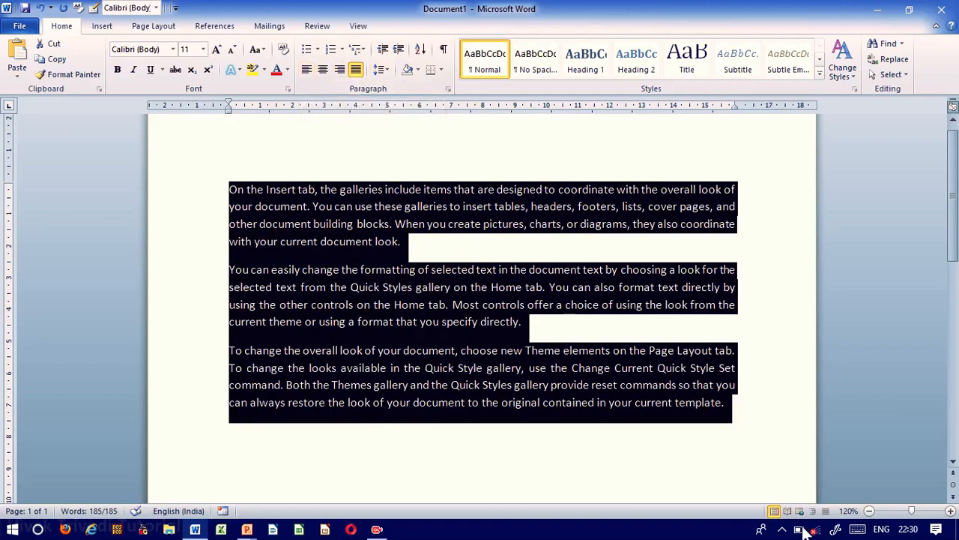
- Replace the sample paragraphs with the heading "Student Name List" and enlarge it to font size 20
{"action": "key", "text": "Delete"}
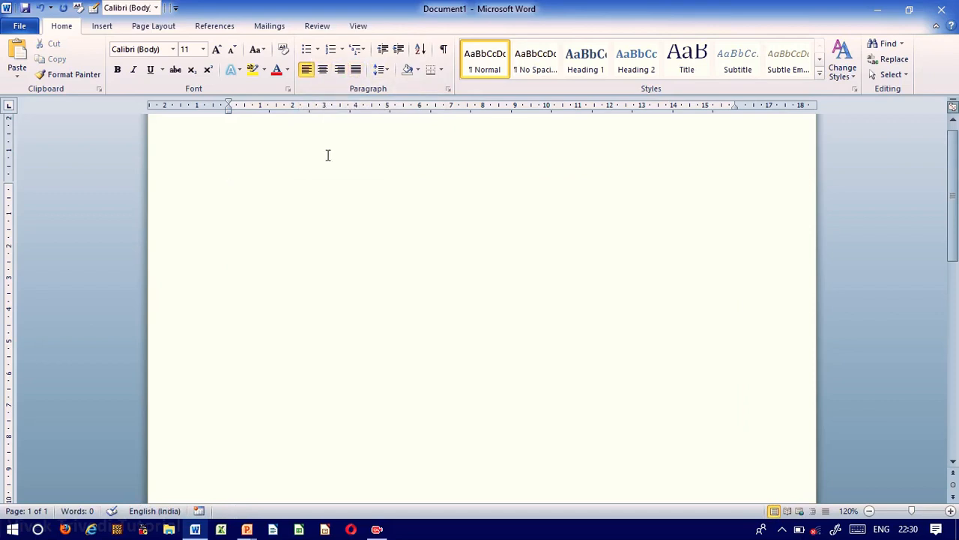
{"action": "type", "text": "Student Name List"}
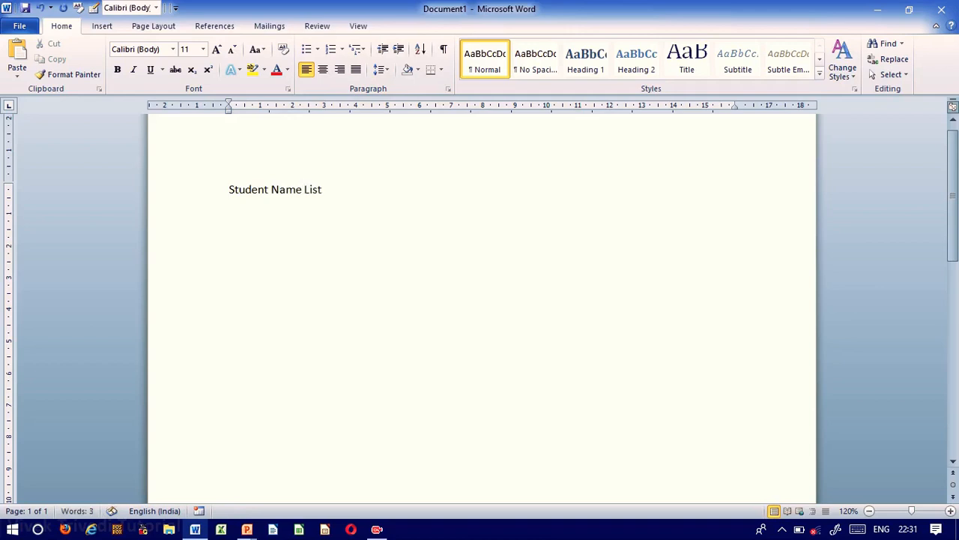
{"action": "key", "text": "ctrl+a"}
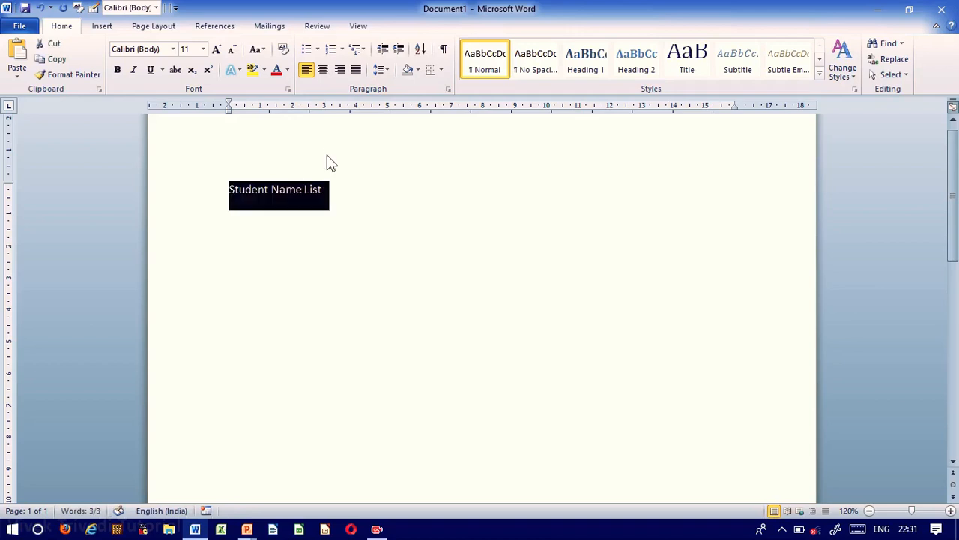
{"action": "key", "text": "ctrl+shift+period"}
{"action": "key", "text": "ctrl+shift+period"}
{"action": "key", "text": "ctrl+shift+period"}
{"action": "key", "text": "ctrl+shift+period"}
{"action": "key", "text": "ctrl+shift+period"}
{"action": "left_click", "coordinate": [437, 193]}
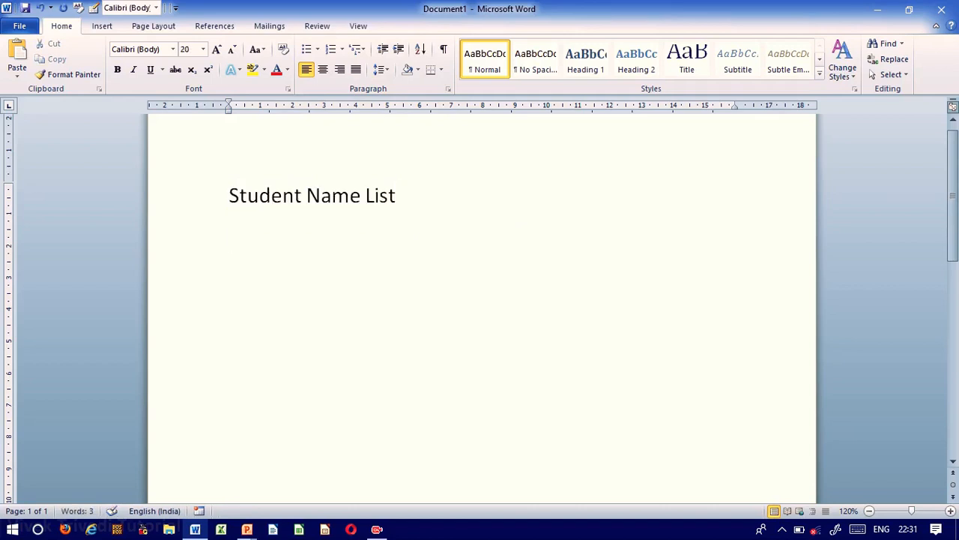
- Enter three student first names on separate lines beneath the heading
{"action": "type", "text": "Aman"}
{"action": "key", "text": "Return"}
{"action": "type", "text": "Ajay"}
{"action": "key", "text": "Return"}
{"action": "type", "text": "ANa"}
{"action": "key", "text": "BackSpace"}
{"action": "key", "text": "BackSpace"}
{"action": "type", "text": "nand"}
{"action": "key", "text": "Return"}
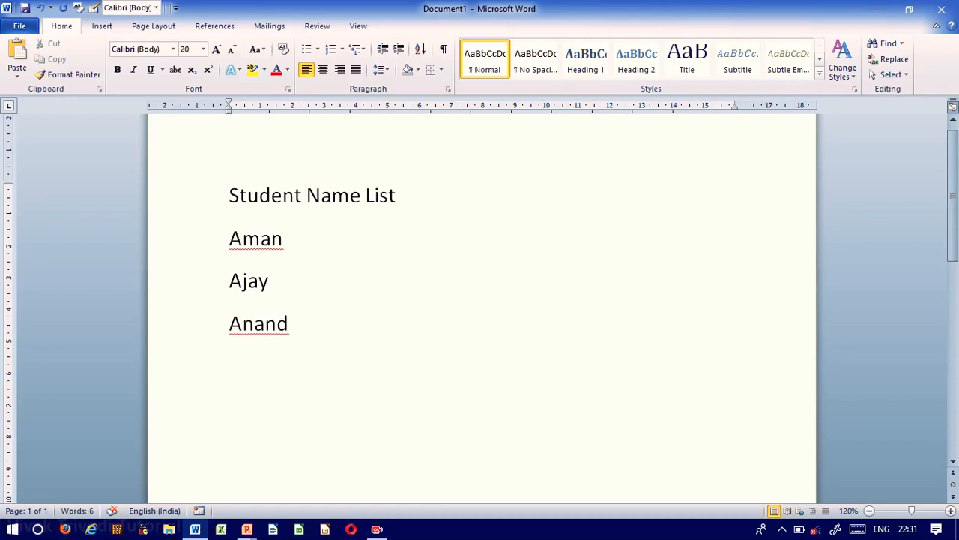
- Format the three student names as a bulleted list with the arrowhead bullet
{"action": "left_click_drag", "start_coordinate": [229, 229], "coordinate": [215, 255]}
{"action": "left_click", "coordinate": [346, 353]}
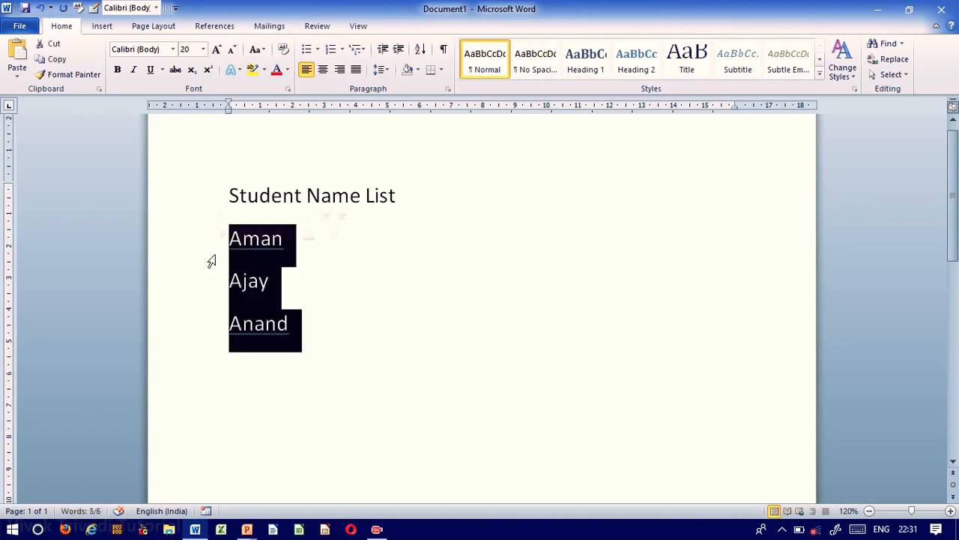
{"action": "left_click", "coordinate": [318, 51]}
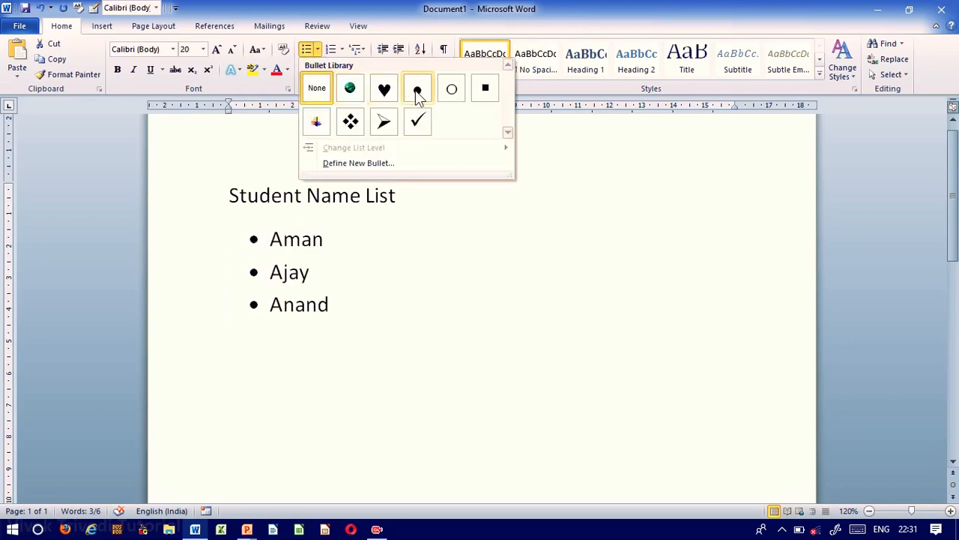
{"action": "left_click", "coordinate": [384, 126]}
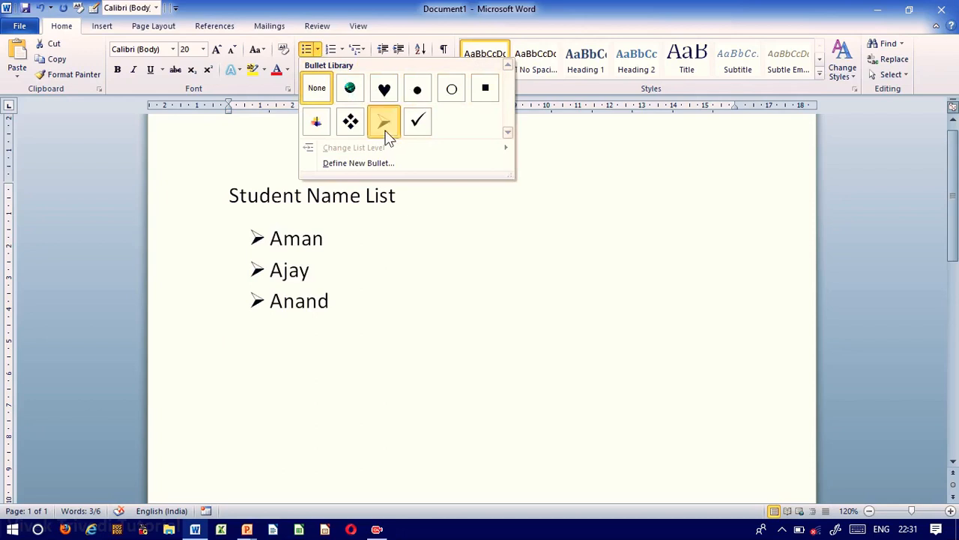
- Extend the bulleted list with three more student first names and start another empty item
{"action": "left_click", "coordinate": [344, 310]}
{"action": "key", "text": "Return"}
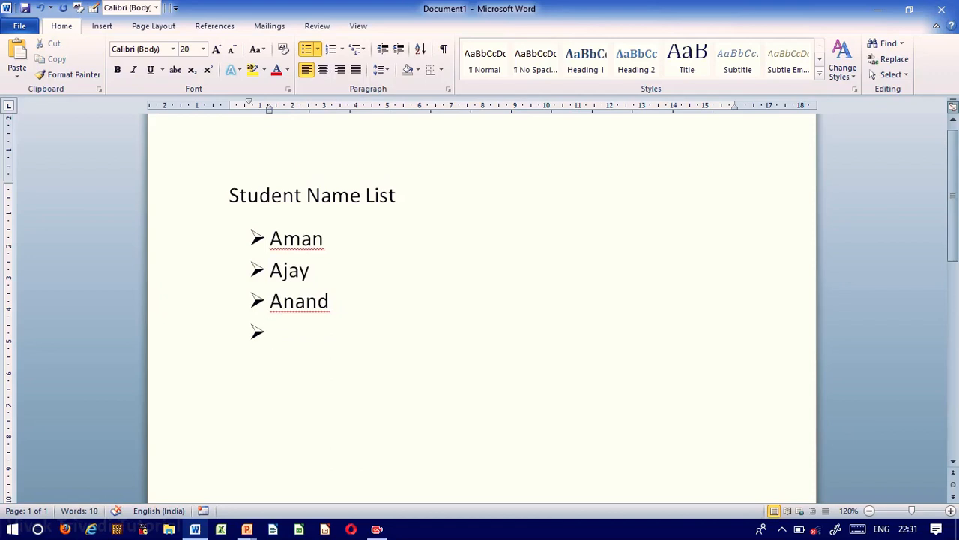
{"action": "type", "text": "S"}
{"action": "key", "text": "BackSpace"}
{"action": "type", "text": "Sameer"}
{"action": "key", "text": "Return"}
{"action": "type", "text": "Rajan"}
{"action": "key", "text": "Return"}
{"action": "type", "text": "Gourav"}
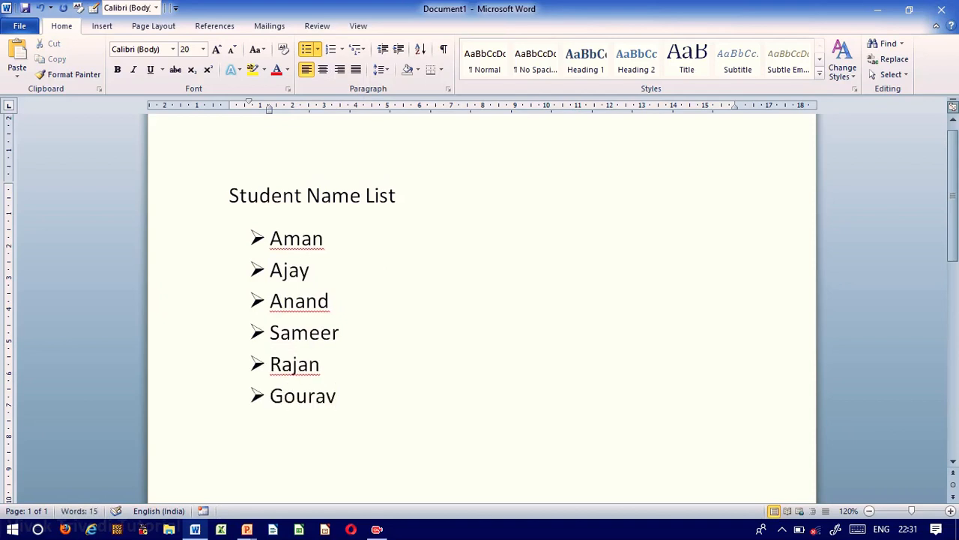
{"action": "key", "text": "Return"}
- Convert the six bulleted names to a numbered list in the 1) 2) 3) format
{"action": "left_click_drag", "start_coordinate": [303, 406], "coordinate": [208, 229]}
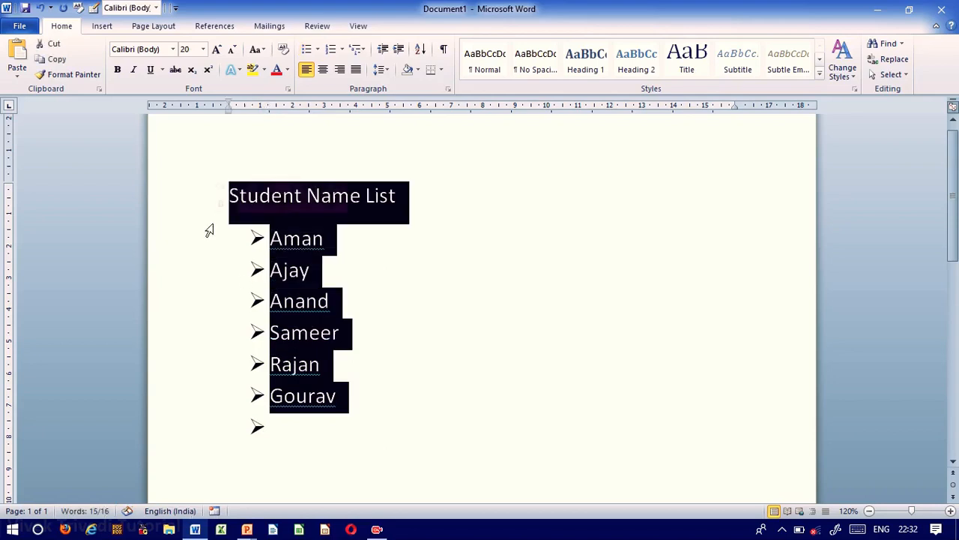
{"action": "left_click", "coordinate": [326, 304]}
{"action": "left_click_drag", "start_coordinate": [271, 237], "coordinate": [231, 242]}
{"action": "left_click", "coordinate": [383, 417]}
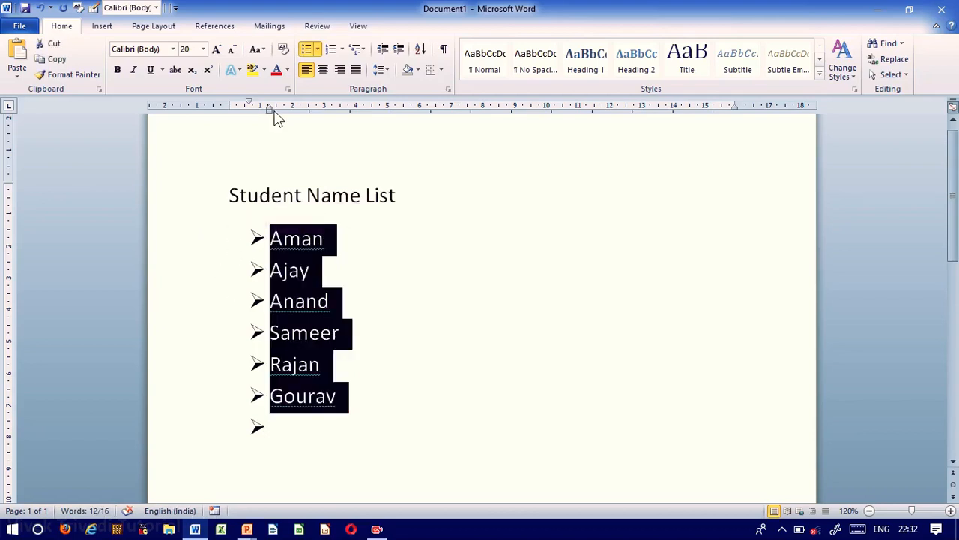
{"action": "left_click", "coordinate": [342, 48]}
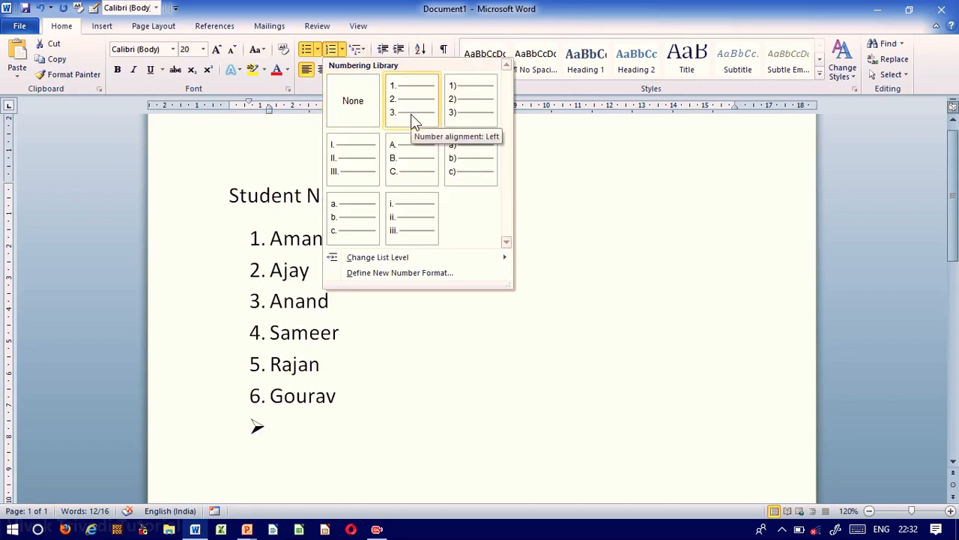
{"action": "left_click", "coordinate": [470, 113]}
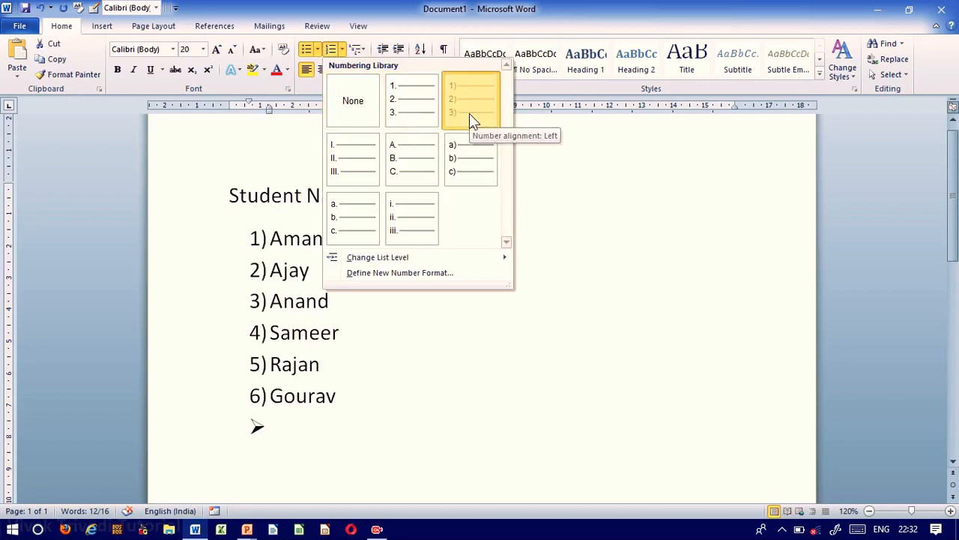
- Add two more student first names as items 7 and 8 of the numbered list and start an empty item 9
{"action": "left_click", "coordinate": [360, 407]}
{"action": "key", "text": "Return"}
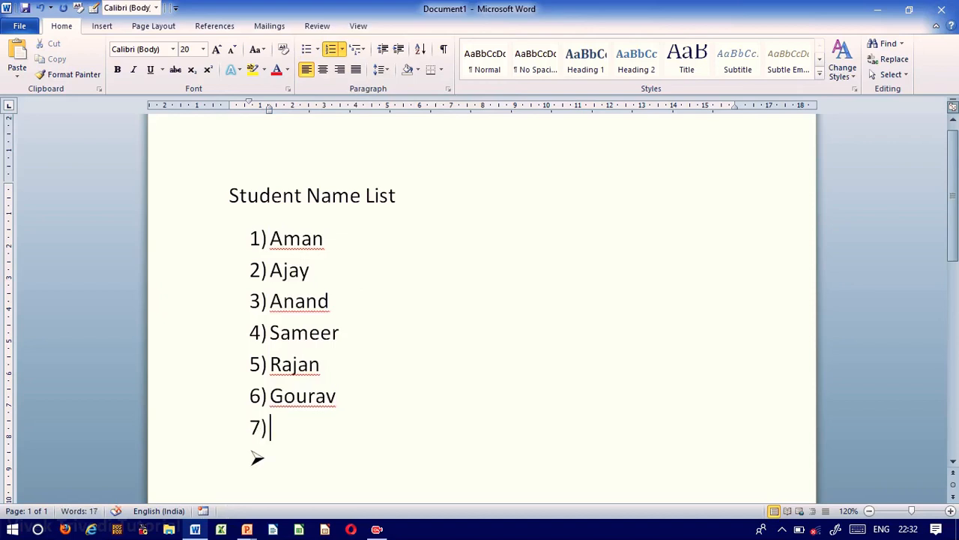
{"action": "type", "text": "Vasu"}
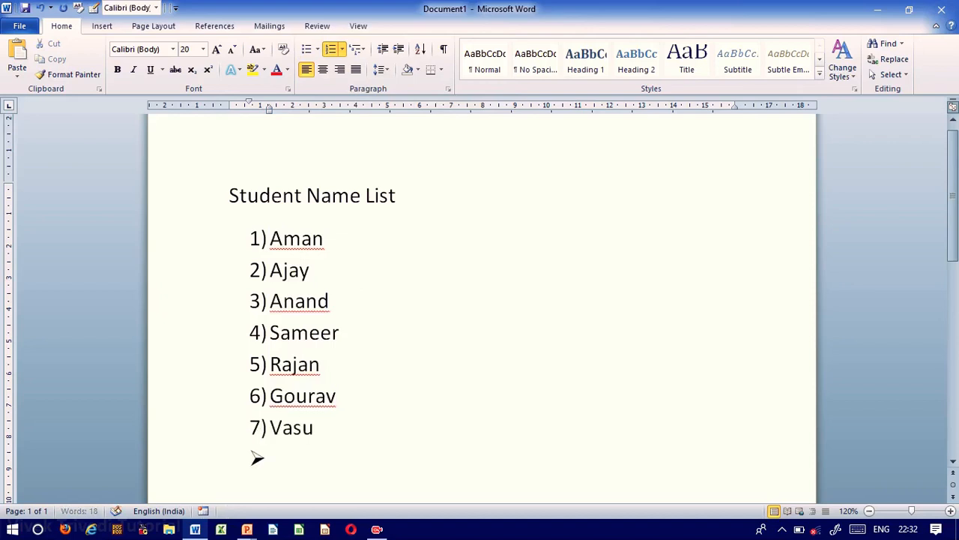
{"action": "type", "text": "dev"}
{"action": "key", "text": "Return"}
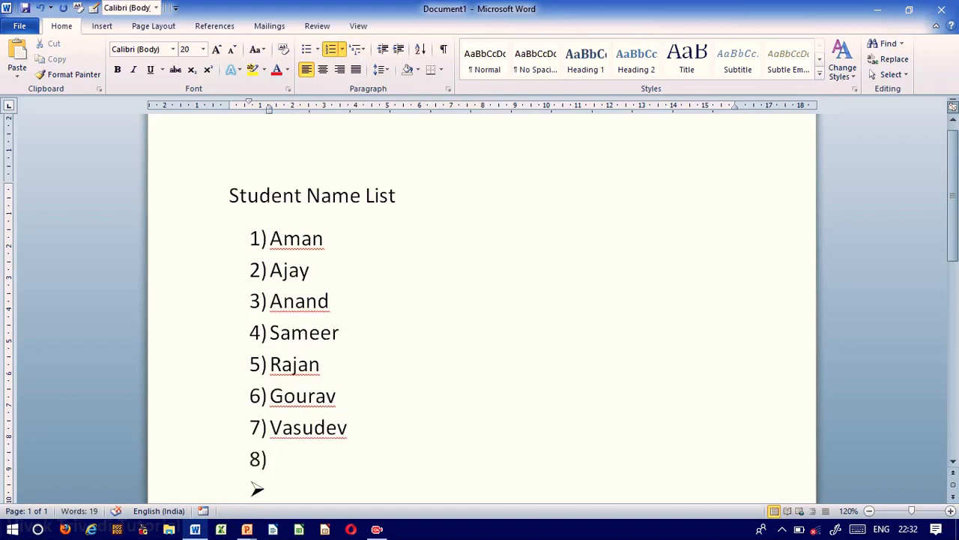
{"action": "type", "text": "Rajveer"}
{"action": "key", "text": "Return"}
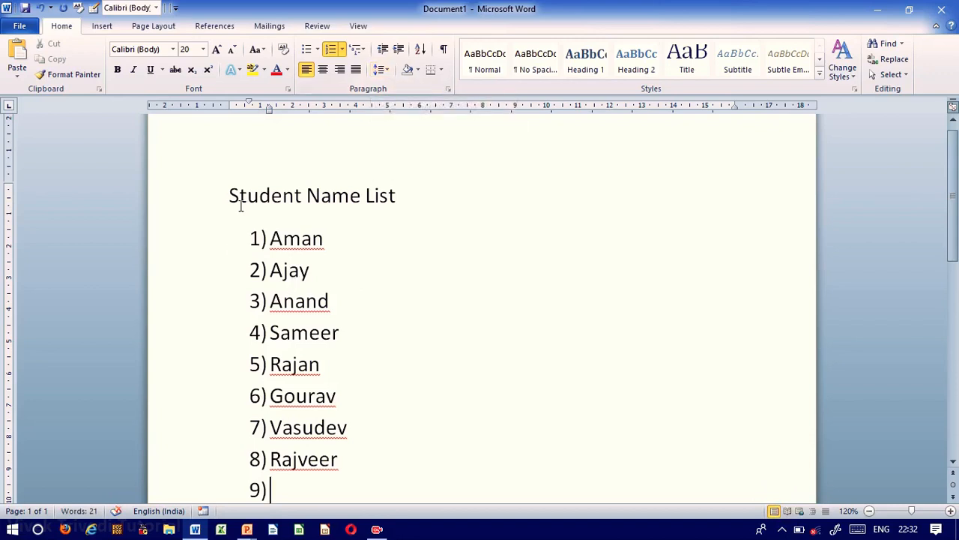
- Tighten the line spacing of the whole numbered list by entering a smaller Multiple value in the line spacing options
{"action": "left_click_drag", "start_coordinate": [269, 237], "coordinate": [412, 488]}
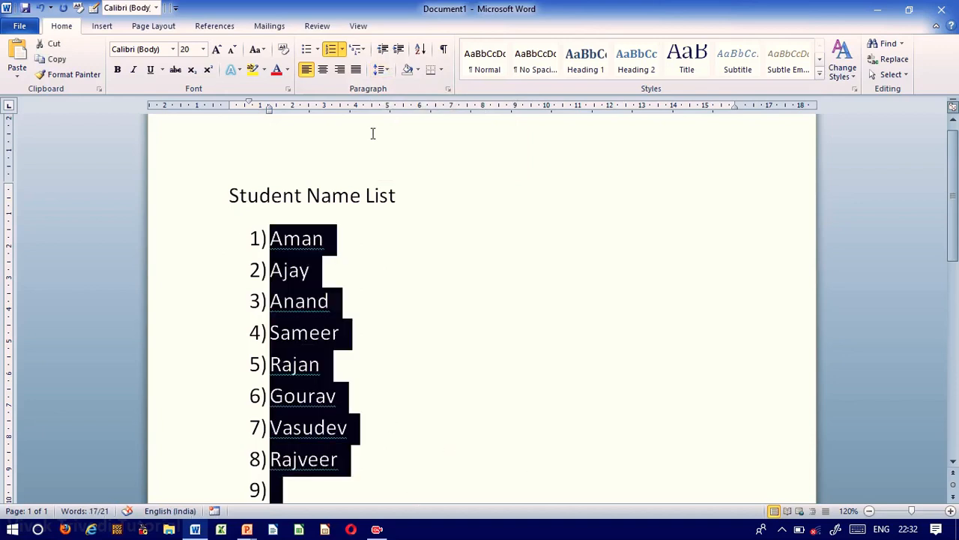
{"action": "left_click", "coordinate": [382, 69]}
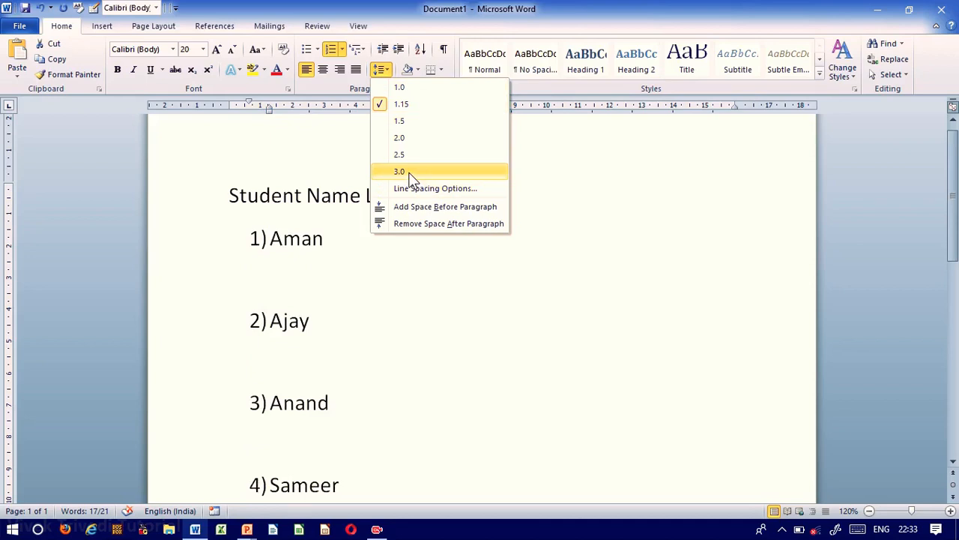
{"action": "left_click", "coordinate": [437, 191]}
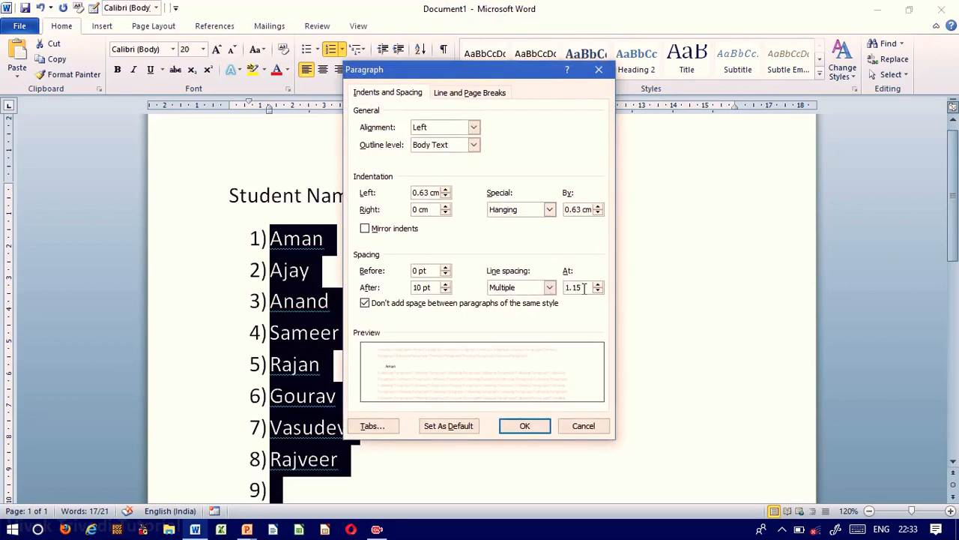
{"action": "left_click", "coordinate": [584, 289]}
{"action": "key", "text": "BackSpace"}
{"action": "key", "text": "BackSpace"}
{"action": "key", "text": "Return"}
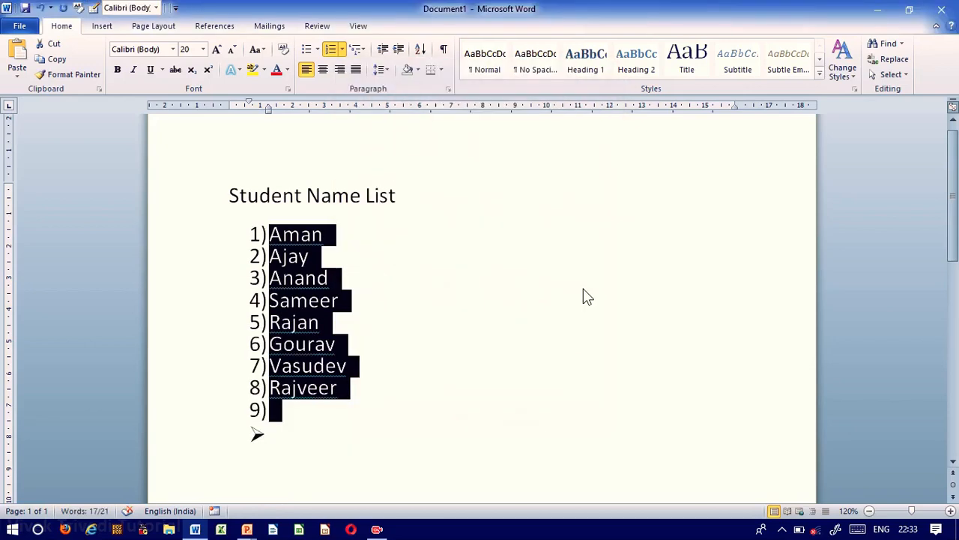
{"action": "left_click", "coordinate": [583, 289]}
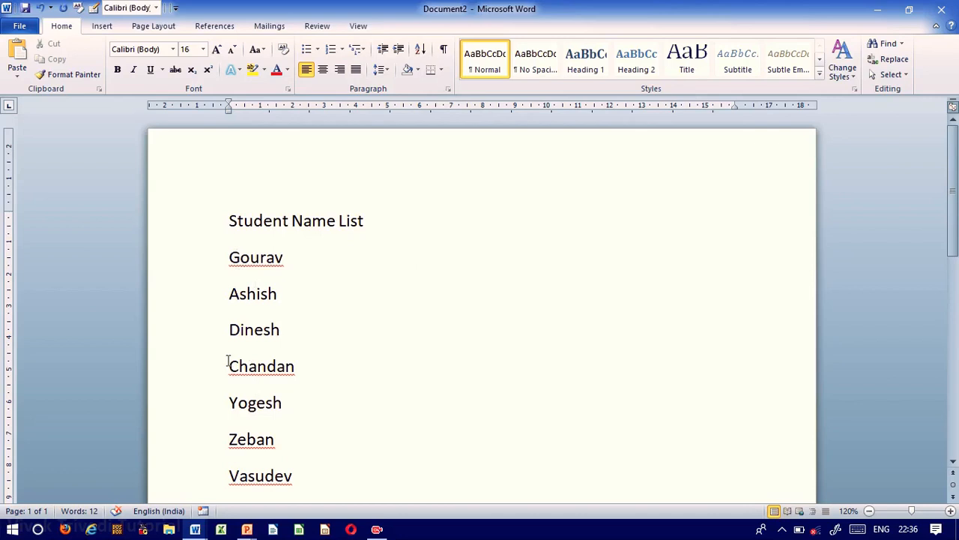
- Sort all the student names below the heading by paragraph text in descending order, with no header row
{"action": "left_click_drag", "start_coordinate": [227, 257], "coordinate": [355, 450]}
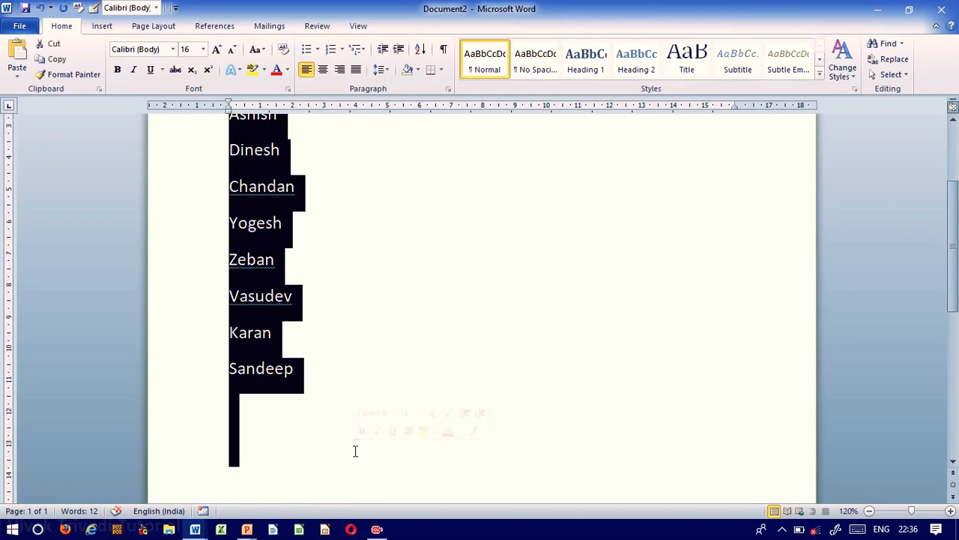
{"action": "left_click", "coordinate": [949, 153]}
{"action": "scroll", "coordinate": [956, 134], "scroll_direction": "up", "scroll_amount": 3}
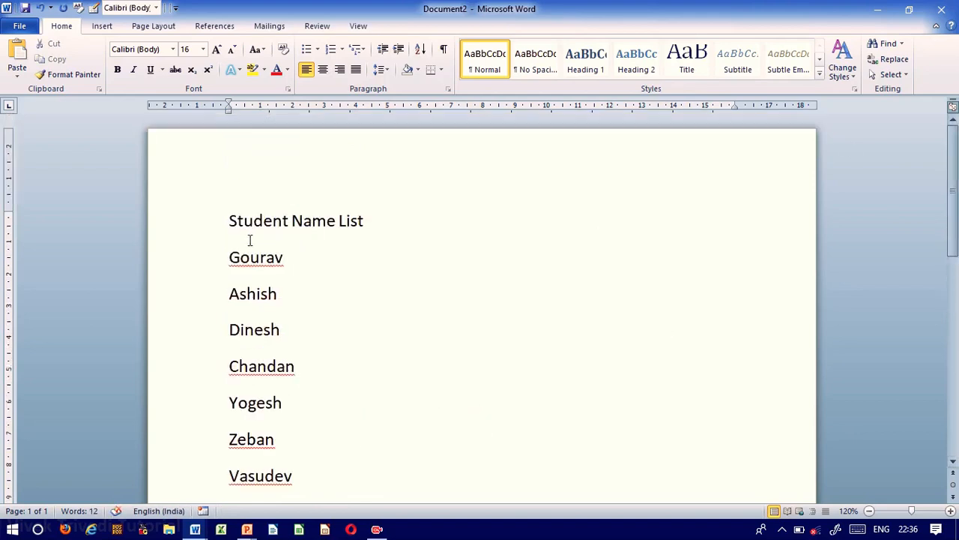
{"action": "left_click_drag", "start_coordinate": [227, 253], "coordinate": [359, 517]}
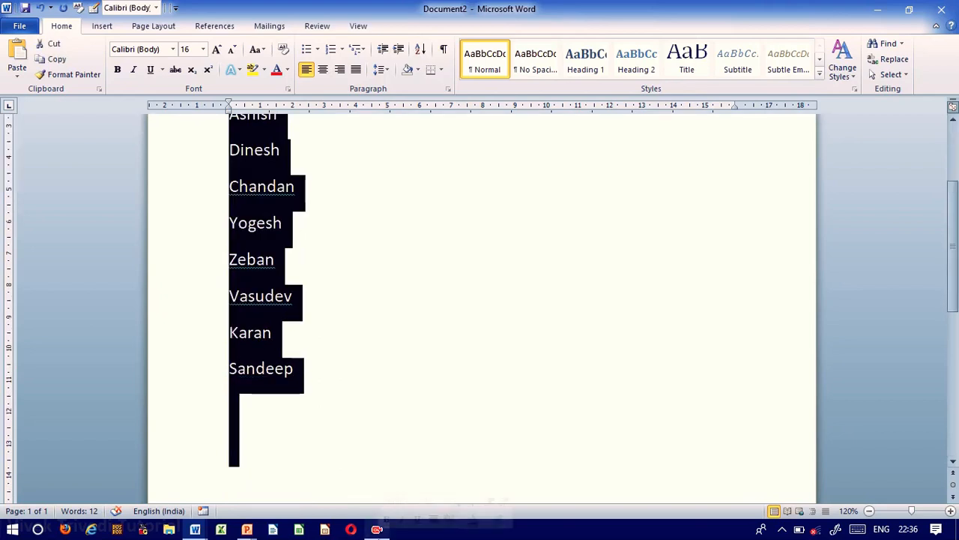
{"action": "left_click", "coordinate": [421, 52]}
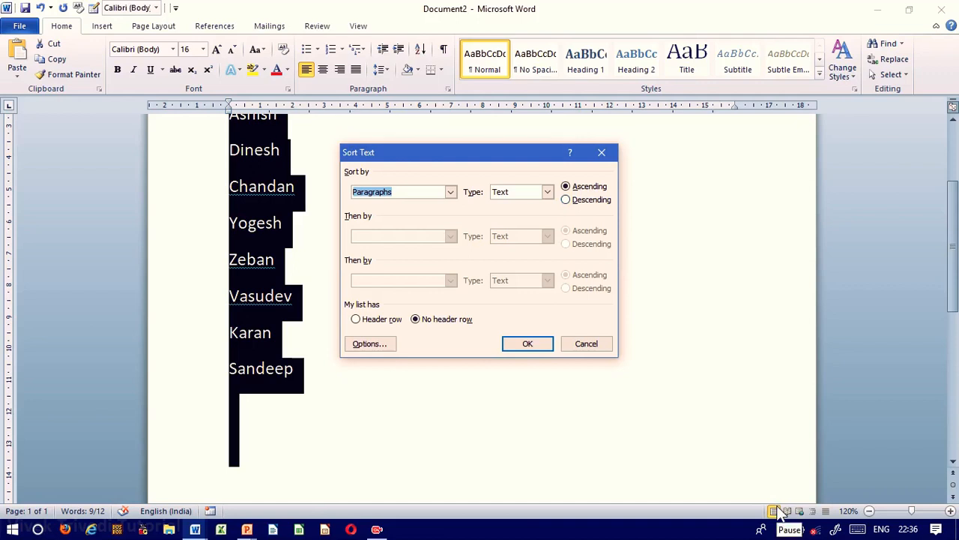
{"action": "left_click", "coordinate": [567, 200]}
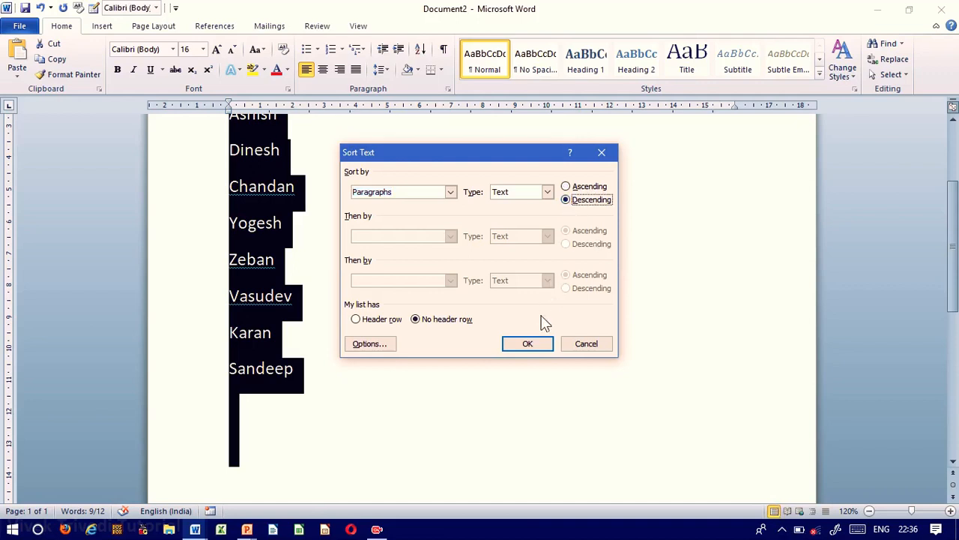
{"action": "left_click", "coordinate": [535, 345]}
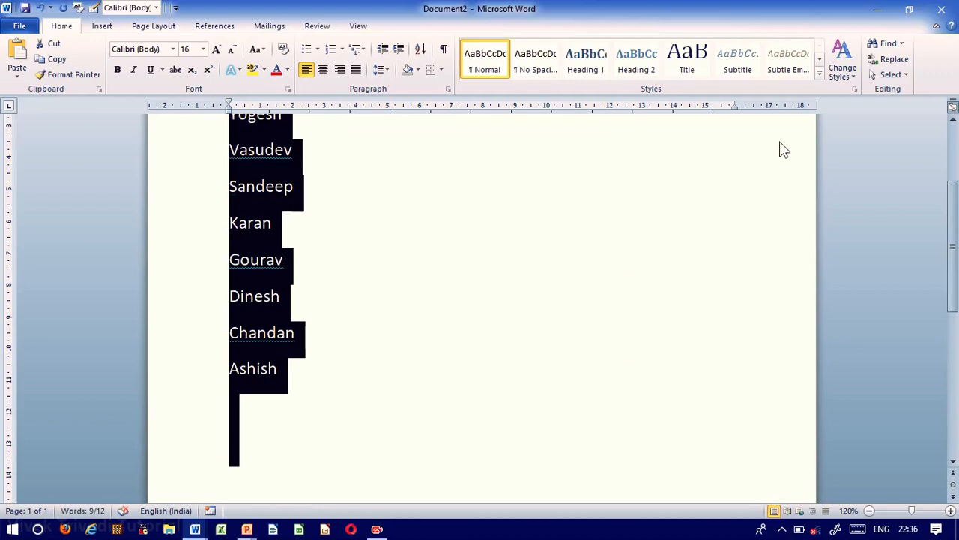
{"action": "left_click", "coordinate": [954, 122]}
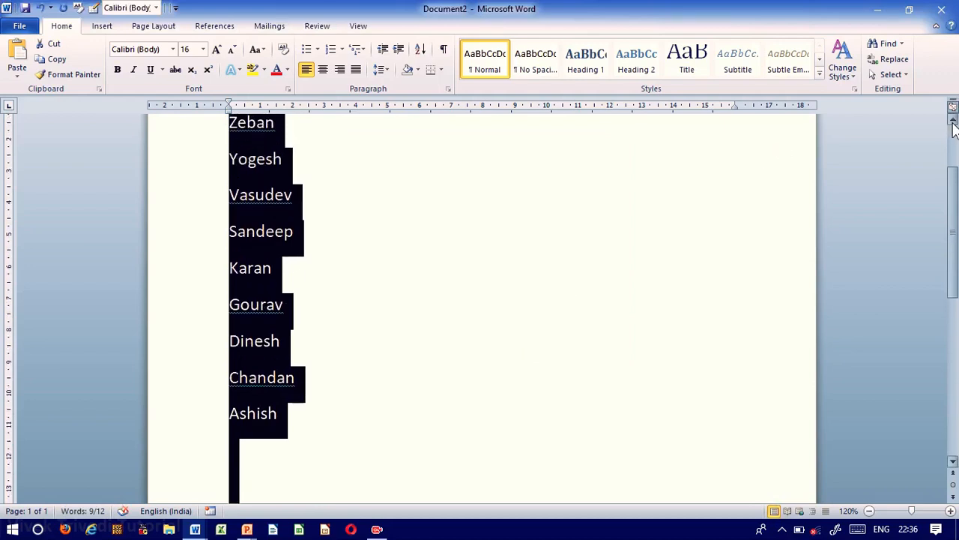
{"action": "left_click", "coordinate": [953, 122]}
{"action": "left_click", "coordinate": [953, 121]}
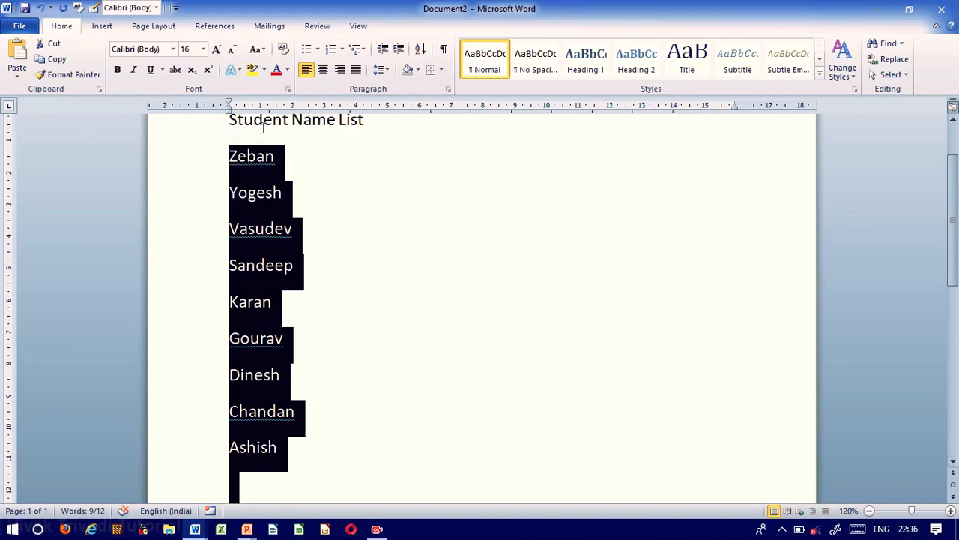
- Sort the student names below the heading by paragraph text in ascending order, with no header row
{"action": "left_click", "coordinate": [420, 49]}
{"action": "left_click", "coordinate": [565, 186]}
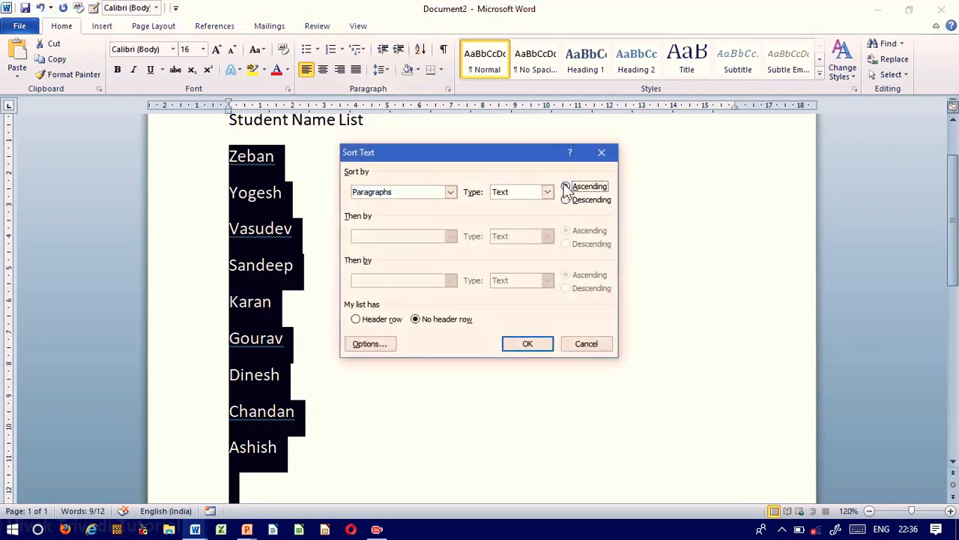
{"action": "left_click", "coordinate": [528, 344]}
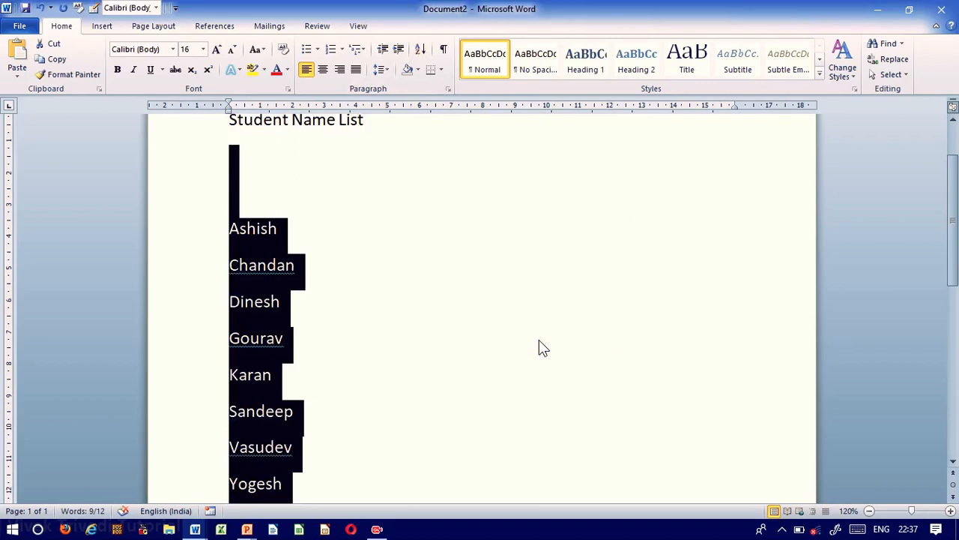
{"action": "key", "text": "ctrl+End"}
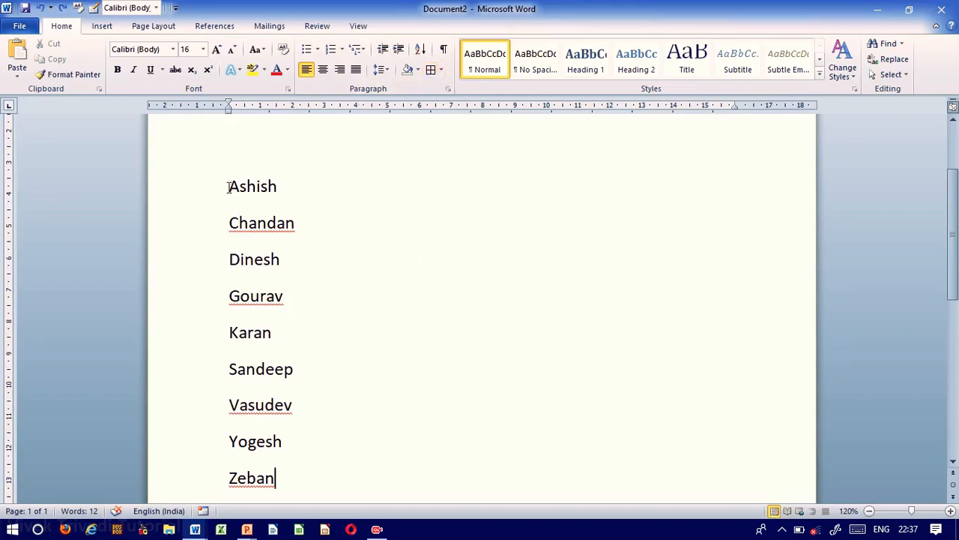
- Apply orange theme shading to the first name's paragraph and blue theme shading to the second name's paragraph
{"action": "left_click_drag", "start_coordinate": [228, 186], "coordinate": [288, 186]}
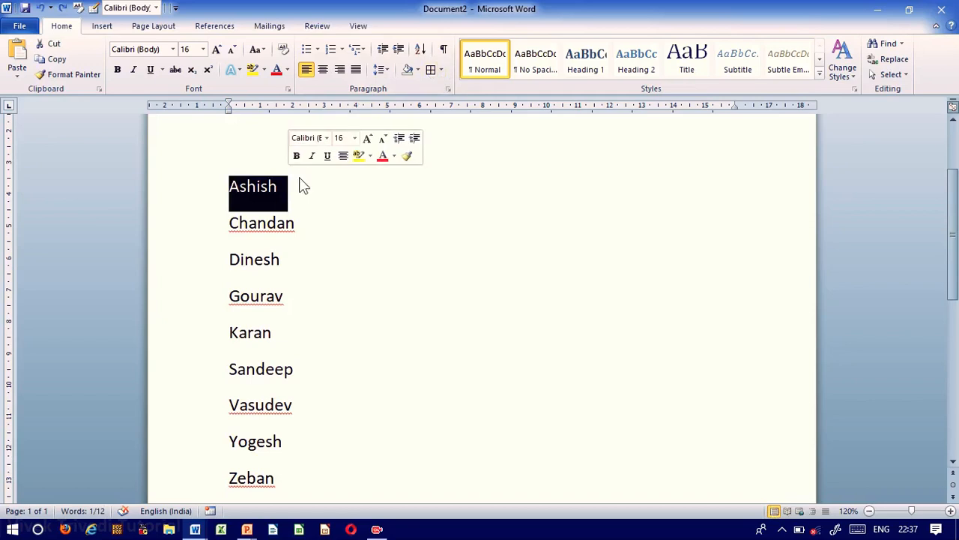
{"action": "left_click", "coordinate": [418, 70]}
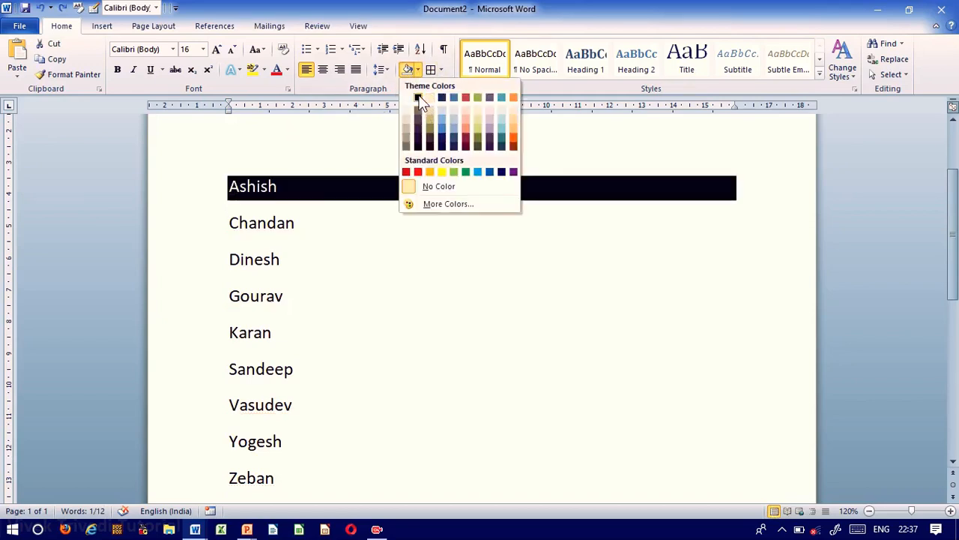
{"action": "left_click", "coordinate": [514, 135]}
{"action": "left_click", "coordinate": [249, 223]}
{"action": "left_click_drag", "start_coordinate": [229, 222], "coordinate": [307, 236]}
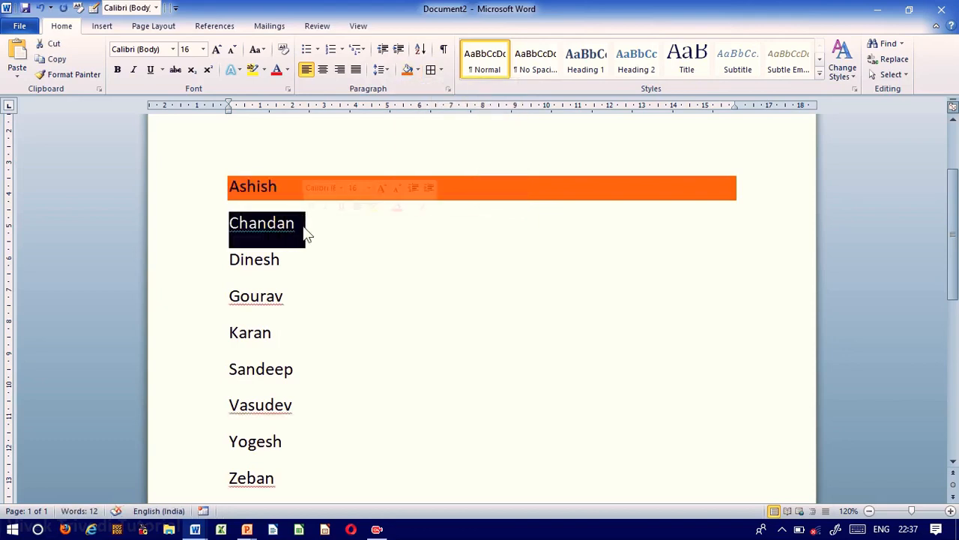
{"action": "left_click", "coordinate": [417, 70]}
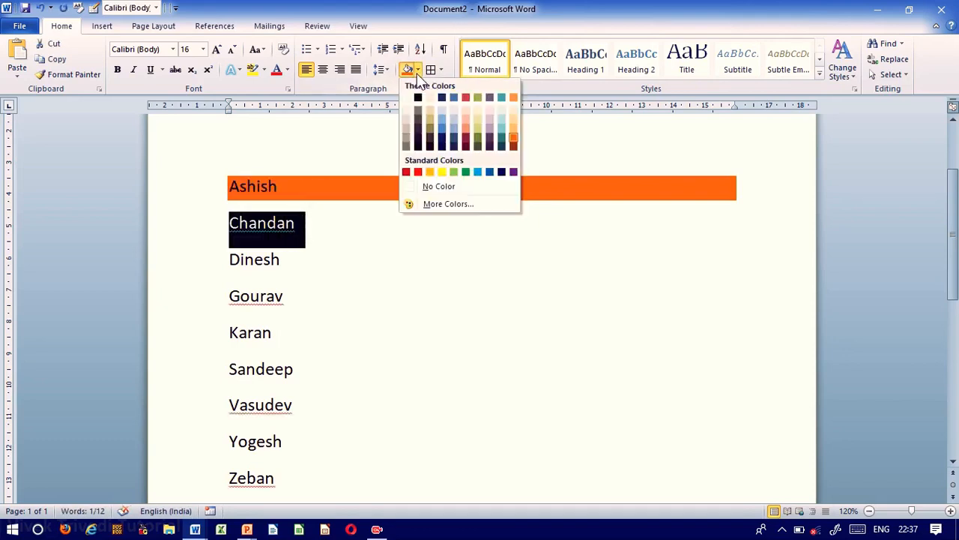
{"action": "left_click", "coordinate": [443, 128]}
- Shade the third name's paragraph with the standard dark blue colour
{"action": "left_click", "coordinate": [226, 259]}
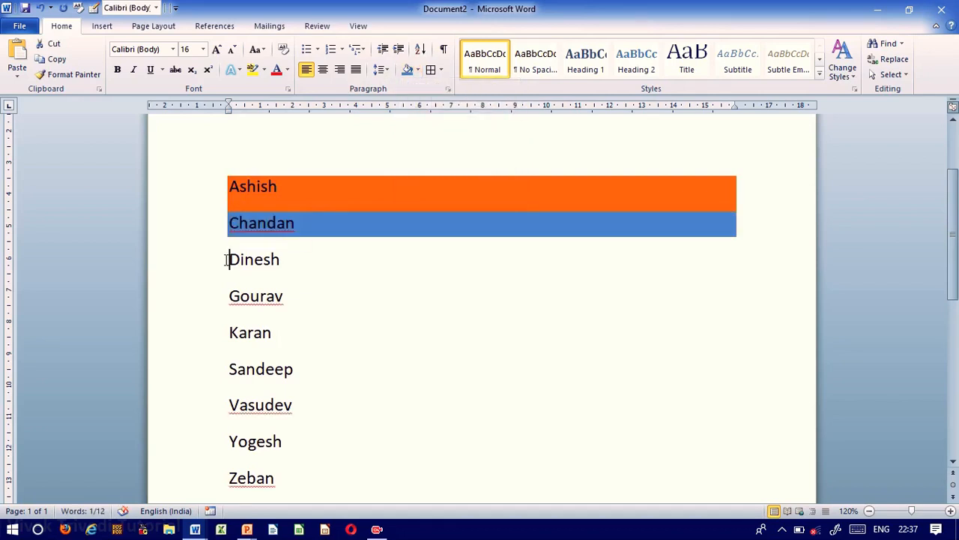
{"action": "left_click_drag", "start_coordinate": [227, 259], "coordinate": [334, 262]}
{"action": "left_click", "coordinate": [296, 258]}
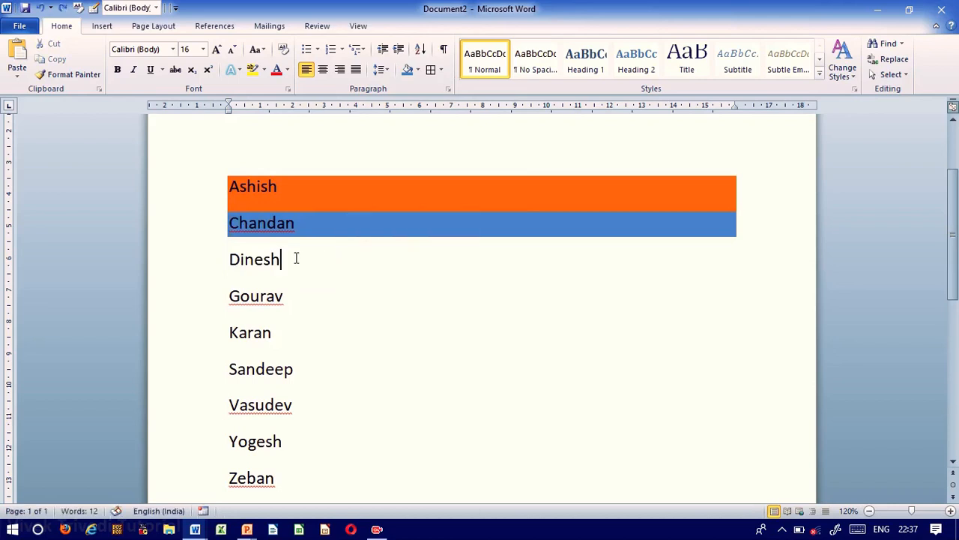
{"action": "left_click", "coordinate": [220, 253]}
{"action": "left_click", "coordinate": [418, 69]}
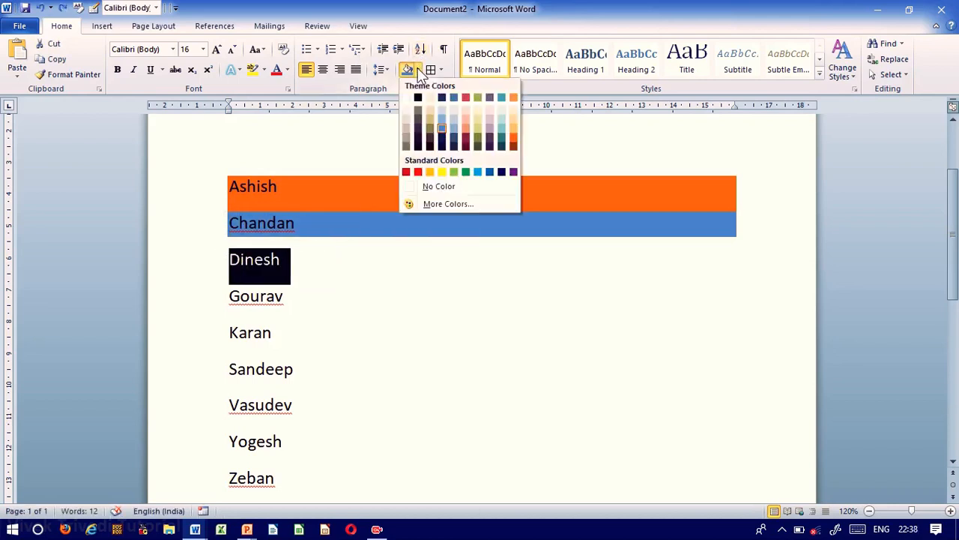
{"action": "left_click", "coordinate": [502, 173]}
{"action": "left_click", "coordinate": [504, 333]}
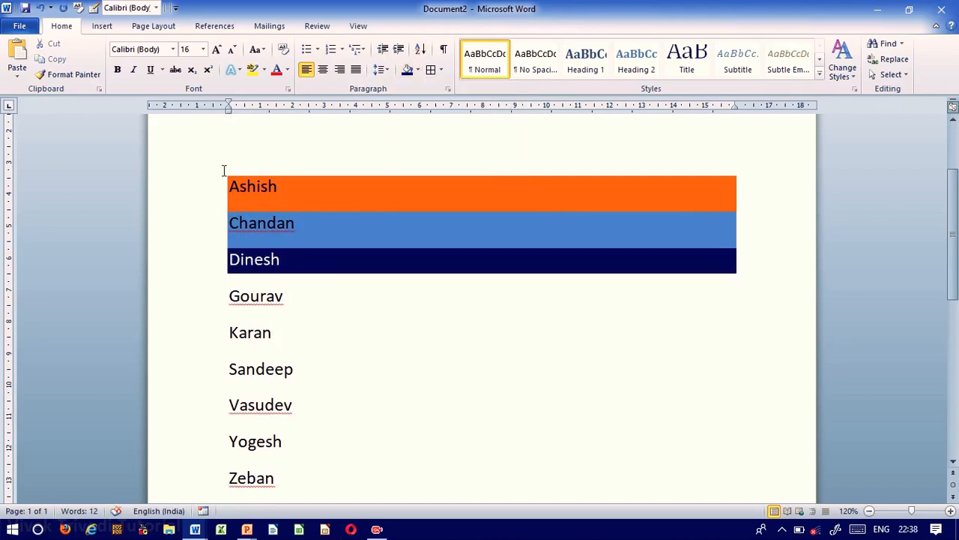
- Apply All Borders to the three shaded name paragraphs
{"action": "left_click_drag", "start_coordinate": [227, 183], "coordinate": [422, 278]}
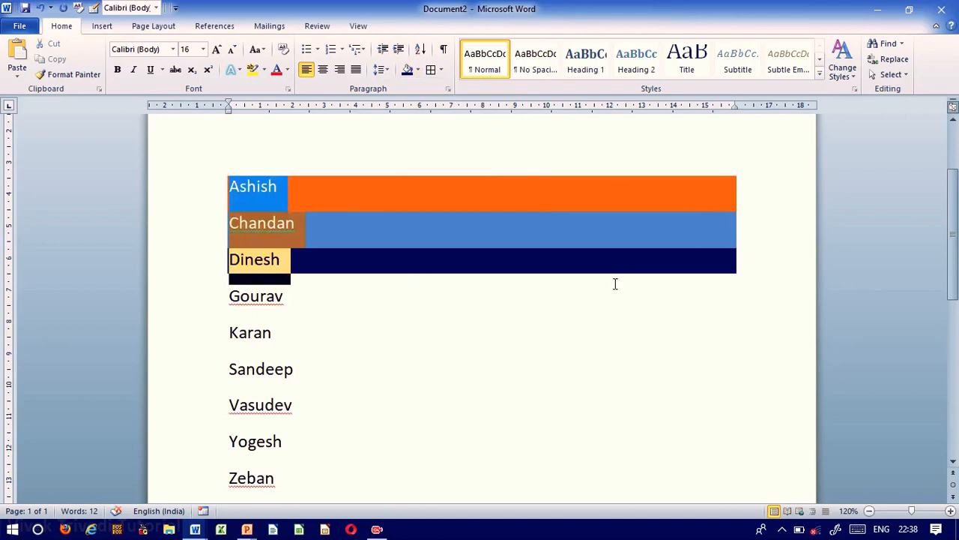
{"action": "left_click", "coordinate": [441, 70]}
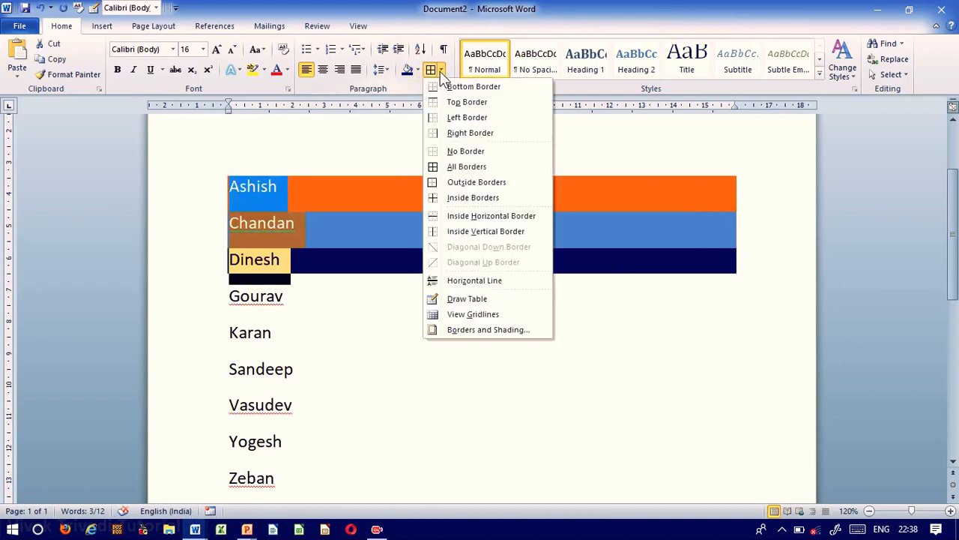
{"action": "left_click", "coordinate": [470, 166]}
{"action": "left_click", "coordinate": [446, 375]}
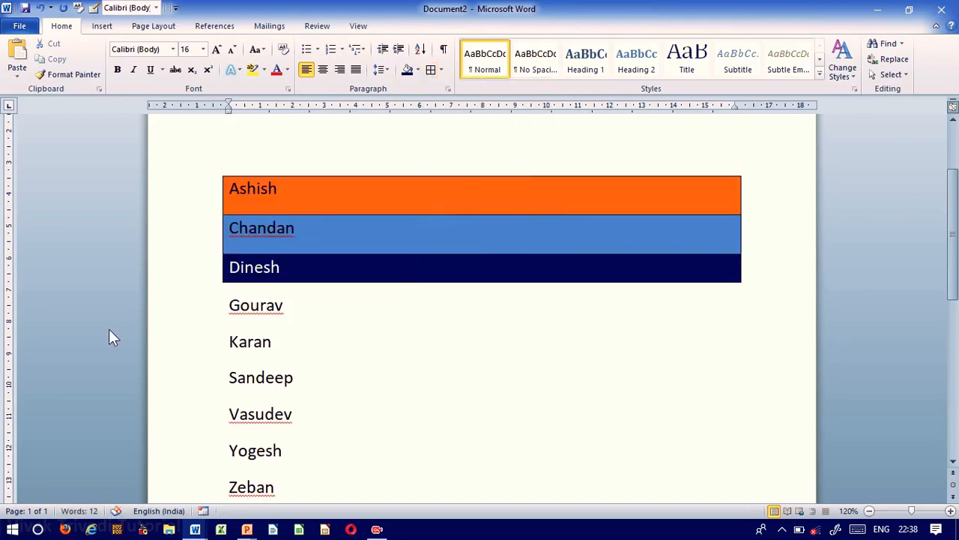
- Apply All Borders to the next three unshaded names, directly below the shaded ones
{"action": "left_click_drag", "start_coordinate": [229, 304], "coordinate": [490, 403]}
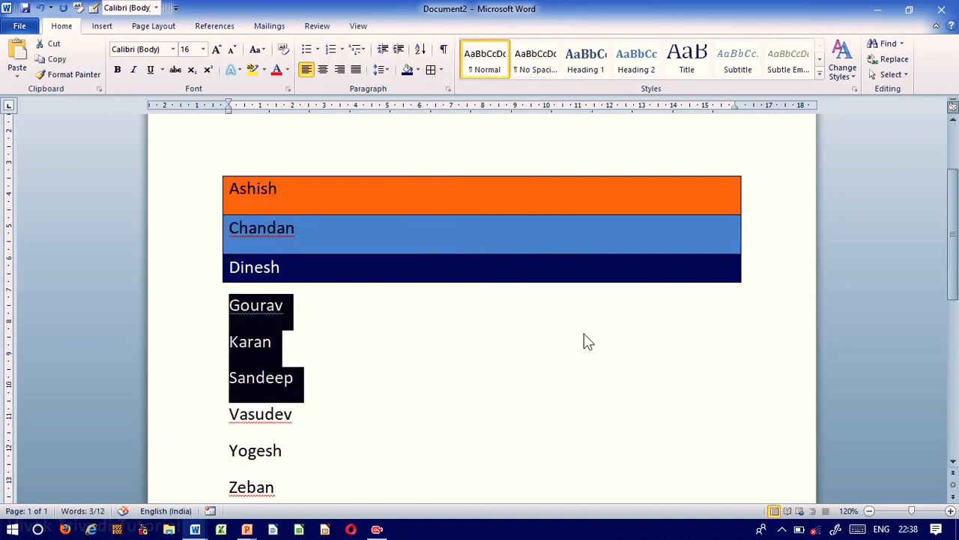
{"action": "left_click", "coordinate": [439, 72]}
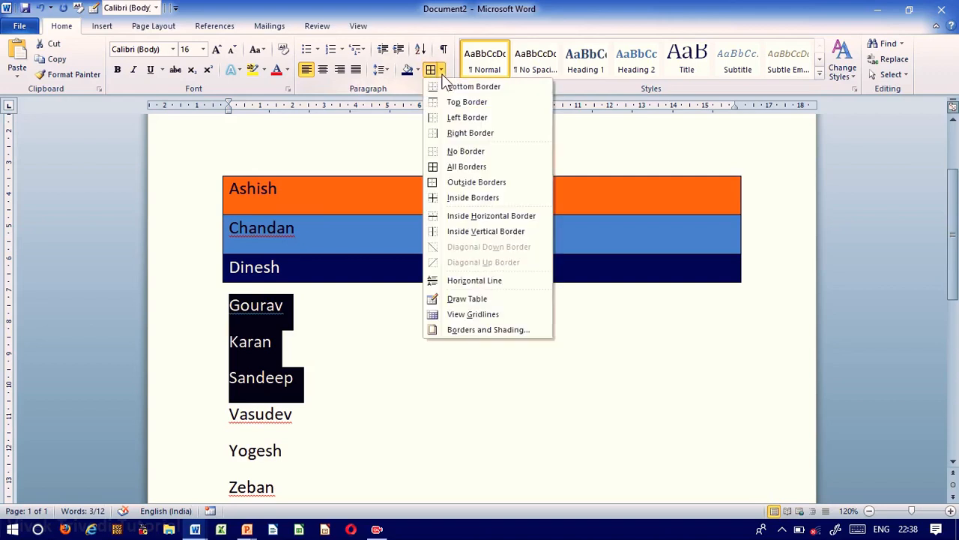
{"action": "left_click", "coordinate": [457, 166]}
{"action": "left_click", "coordinate": [475, 462]}
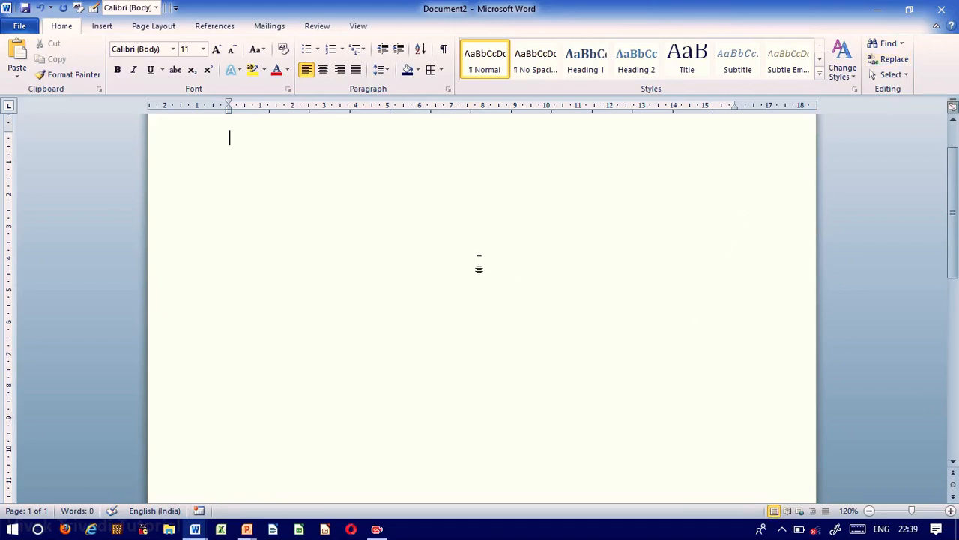
- Generate sample paragraphs with =rand() in the blank document and enlarge all the text to 12 pt
{"action": "type", "text": "=rand()"}
{"action": "key", "text": "Return"}
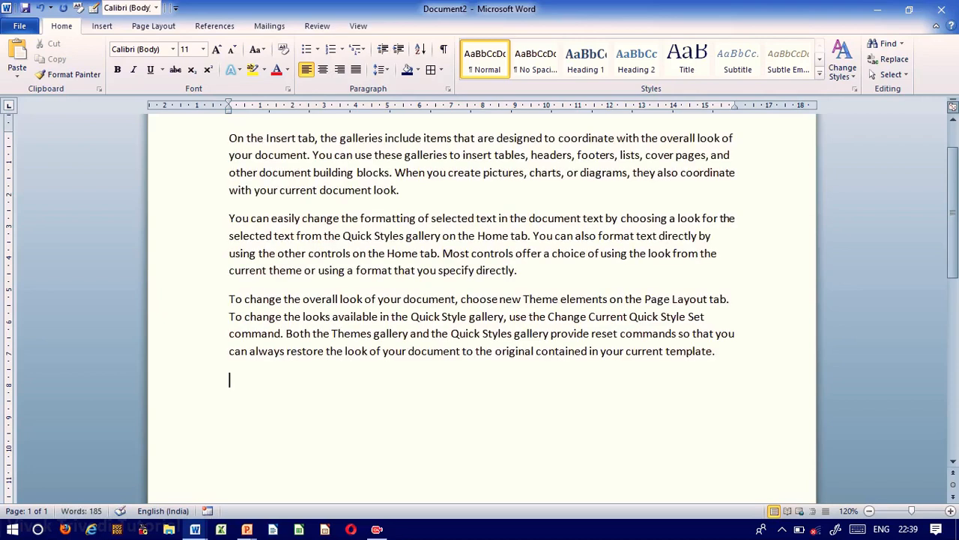
{"action": "key", "text": "ctrl+a"}
{"action": "key", "text": "ctrl+bracketright"}
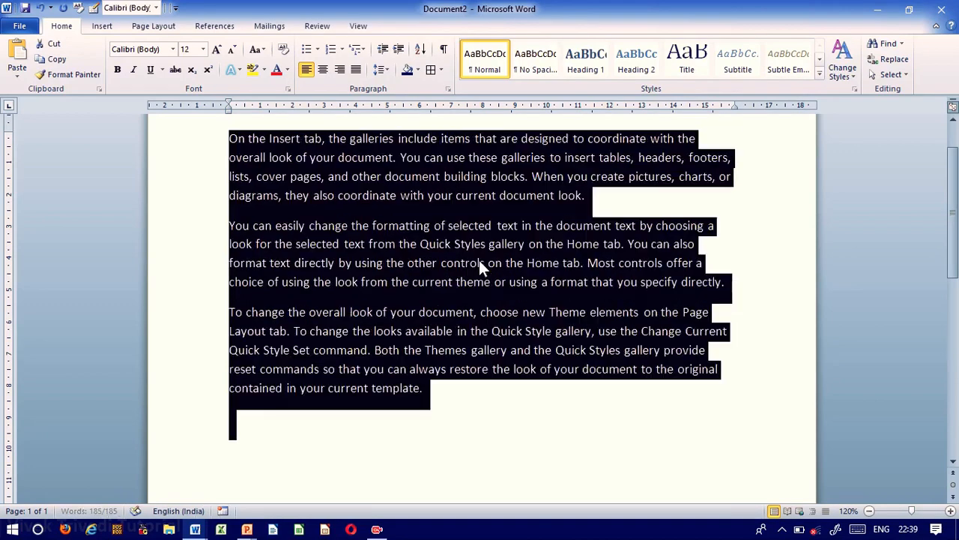
{"action": "left_click", "coordinate": [308, 211]}
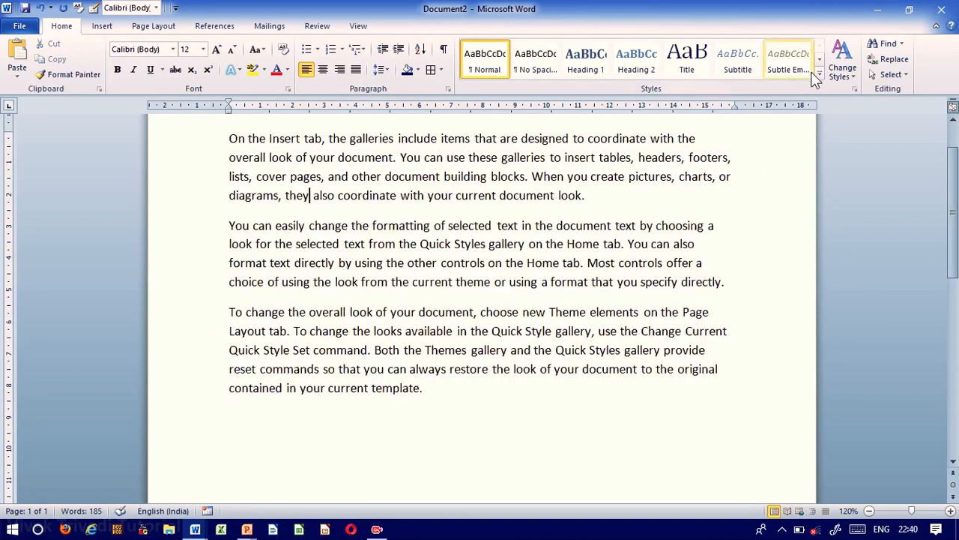
- Start a Find in the sample document, clear the prefilled search text and search for "the"
{"action": "key", "text": "ctrl+a"}
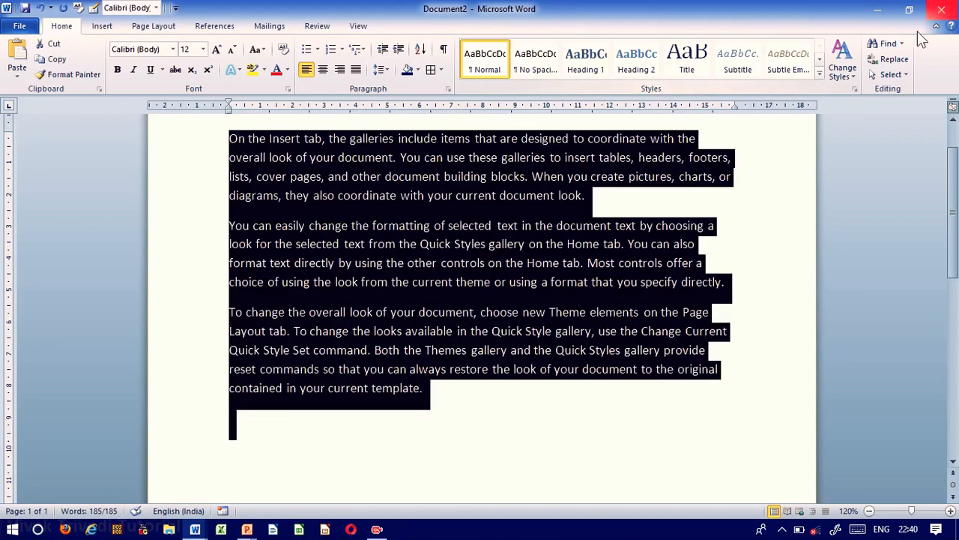
{"action": "left_click", "coordinate": [901, 45]}
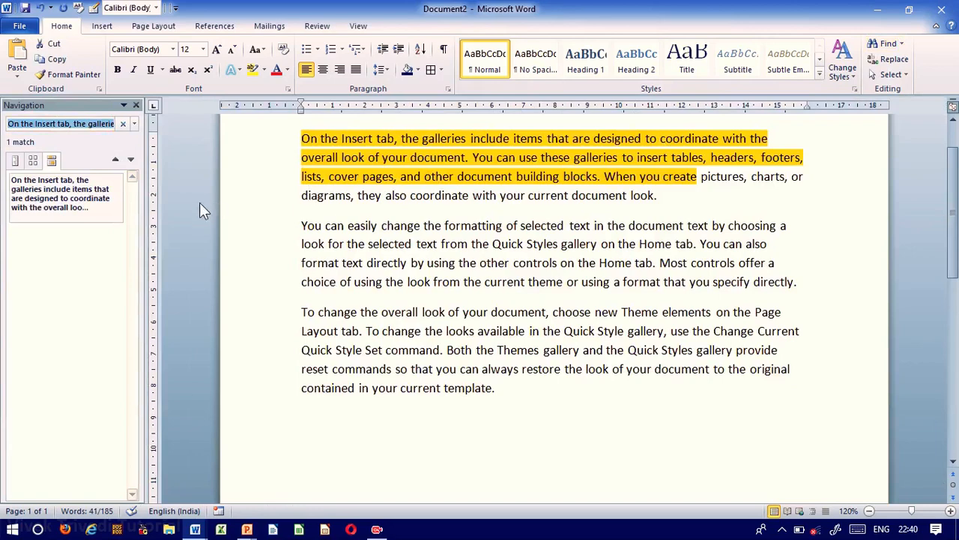
{"action": "left_click", "coordinate": [136, 106]}
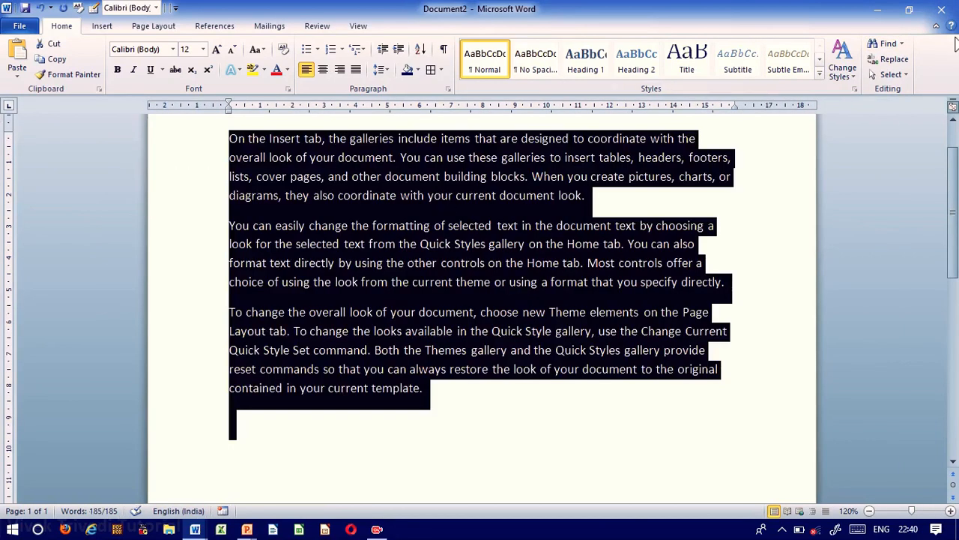
{"action": "left_click", "coordinate": [904, 45]}
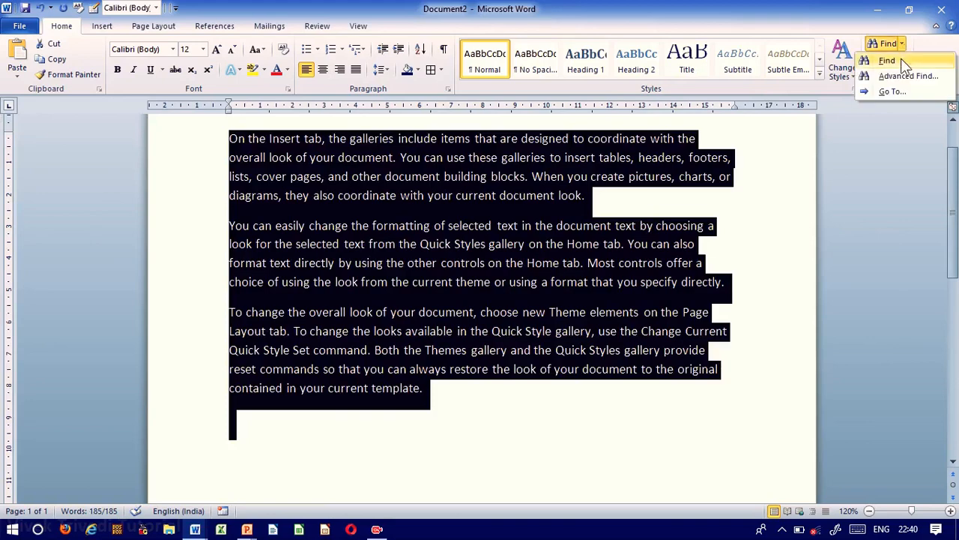
{"action": "left_click", "coordinate": [881, 58]}
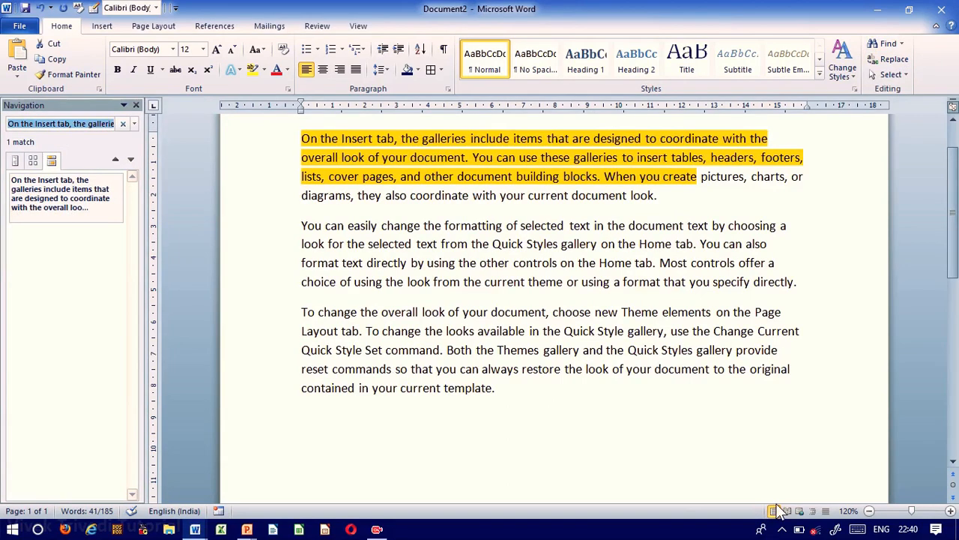
{"action": "key", "text": "BackSpace"}
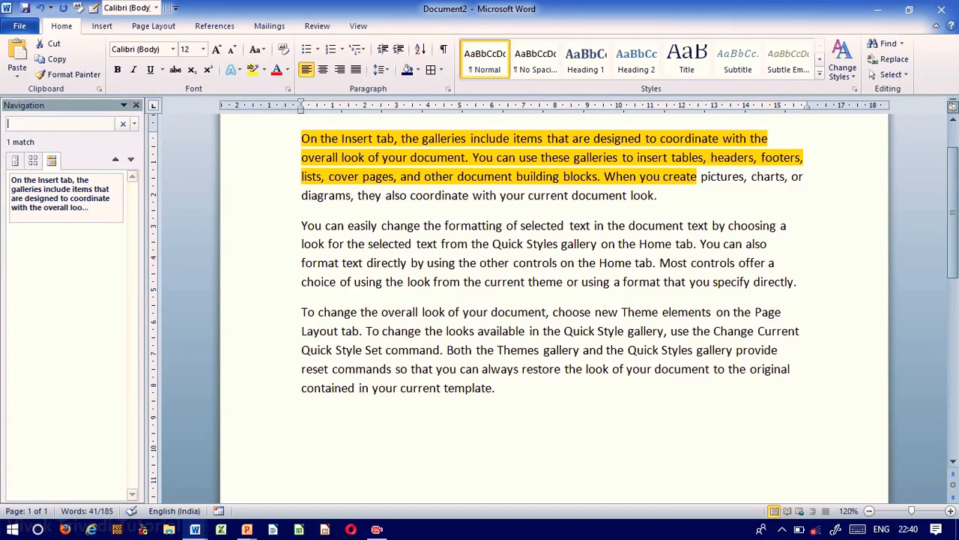
{"action": "key", "text": "ctrl+a"}
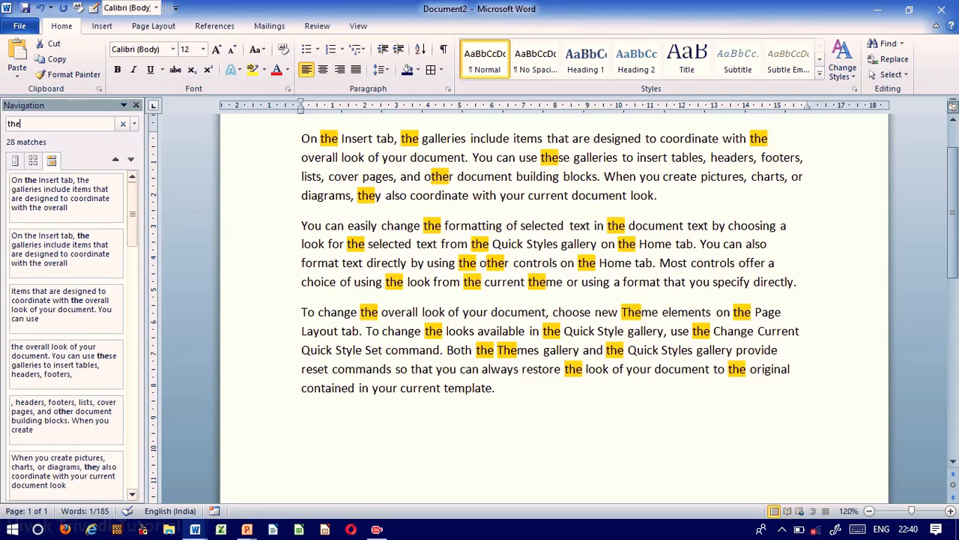
- Clear the search term and search the document for "on" instead
{"action": "key", "text": "BackSpace"}
{"action": "key", "text": "BackSpace"}
{"action": "key", "text": "BackSpace"}
{"action": "key", "text": "ctrl+a"}
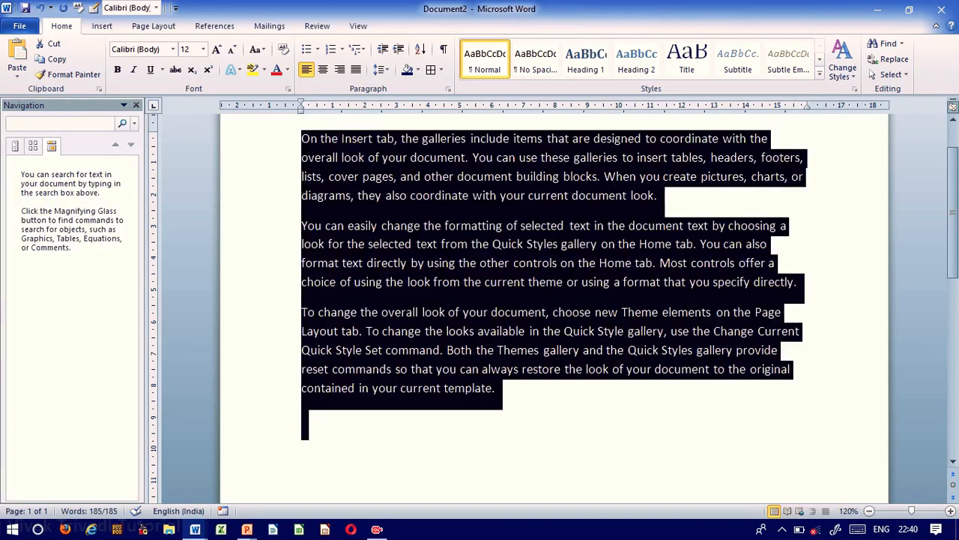
{"action": "type", "text": "on"}
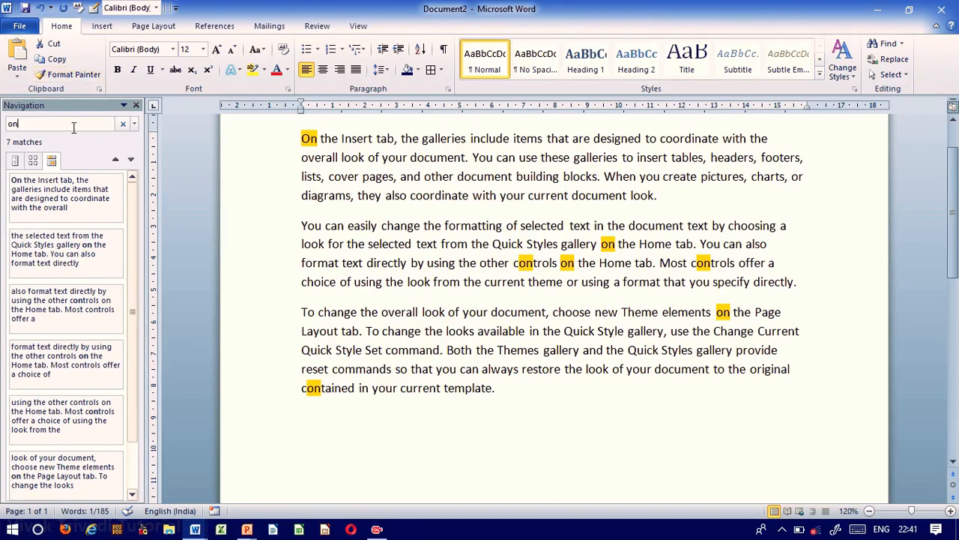
- Switch the document search from "on" back to "the"
{"action": "key", "text": "BackSpace"}
{"action": "key", "text": "BackSpace"}
{"action": "type", "text": "the"}
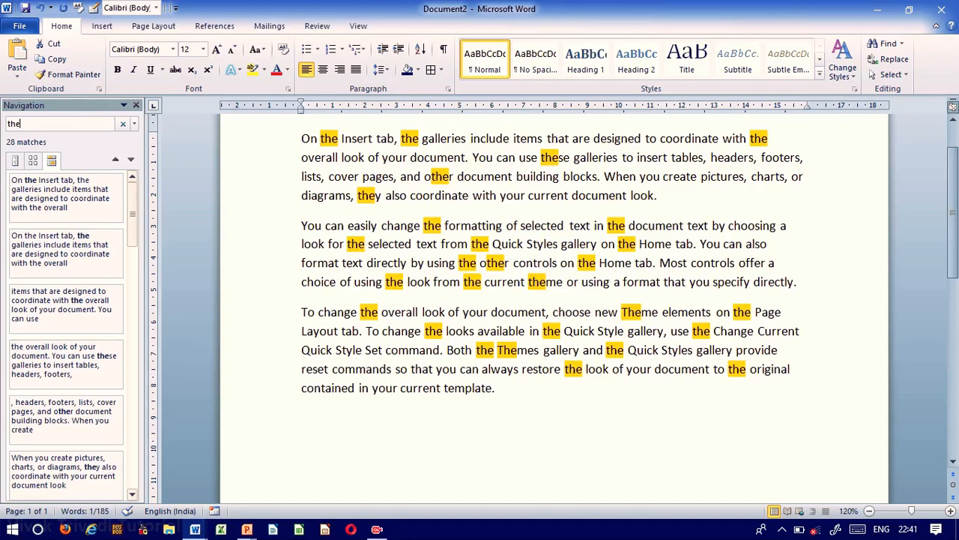
- Replace every occurrence of "the" with the tutorial channel's name, continuing the replacement from the beginning of the document
{"action": "left_click", "coordinate": [880, 64]}
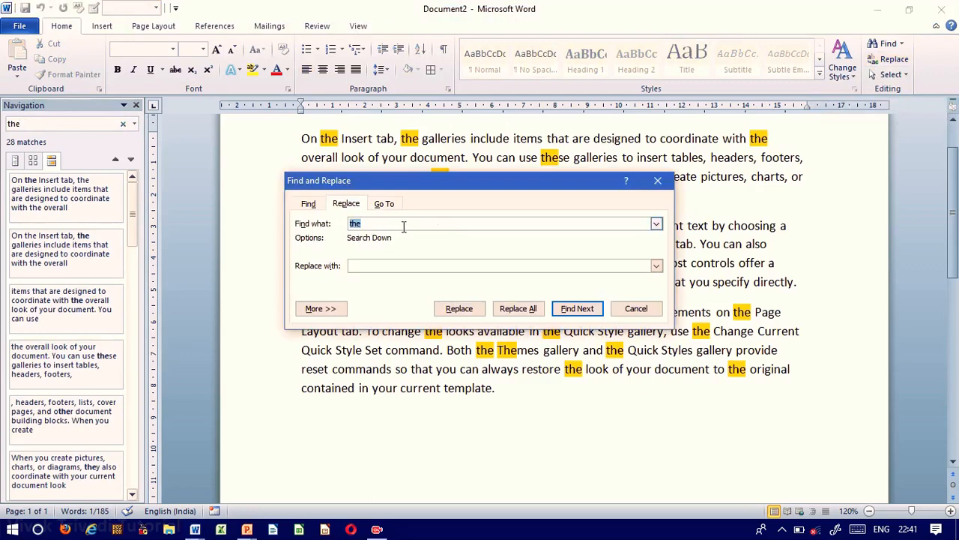
{"action": "left_click", "coordinate": [379, 265]}
{"action": "type", "text": "Viv"}
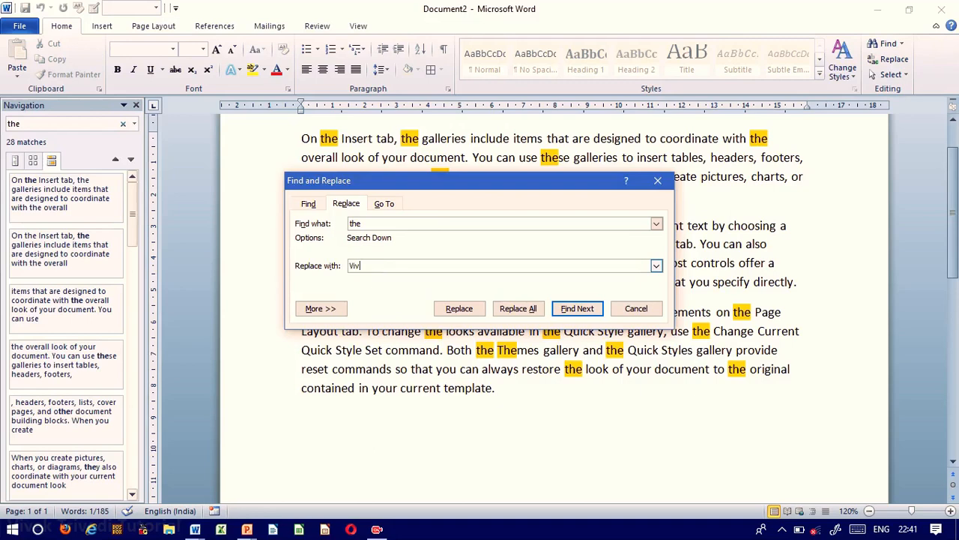
{"action": "type", "text": "ek Trivedi Tutorial"}
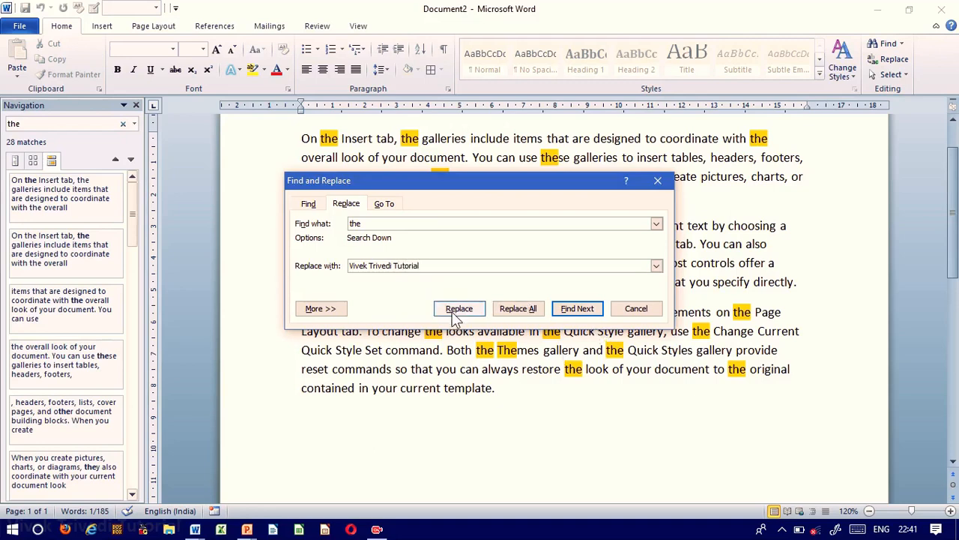
{"action": "left_click", "coordinate": [517, 309]}
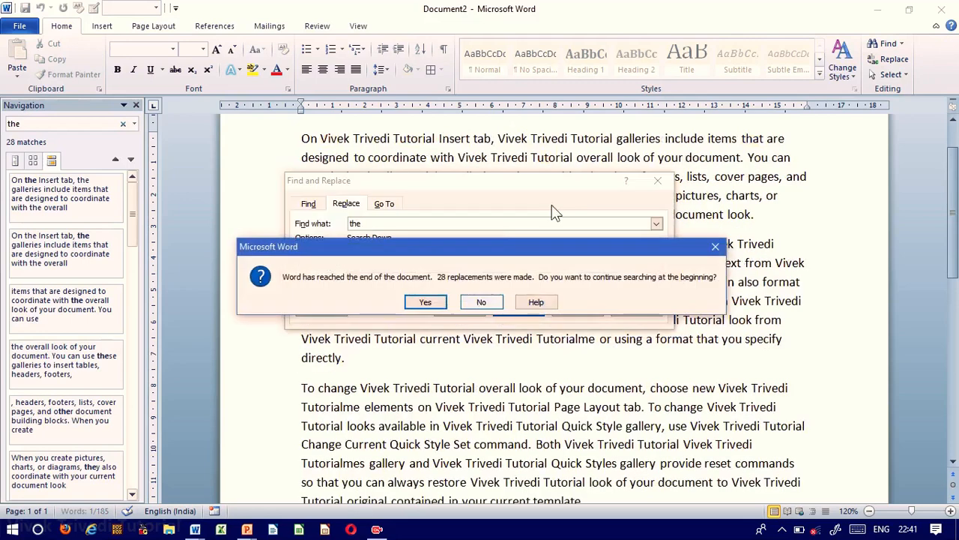
{"action": "left_click", "coordinate": [442, 304]}
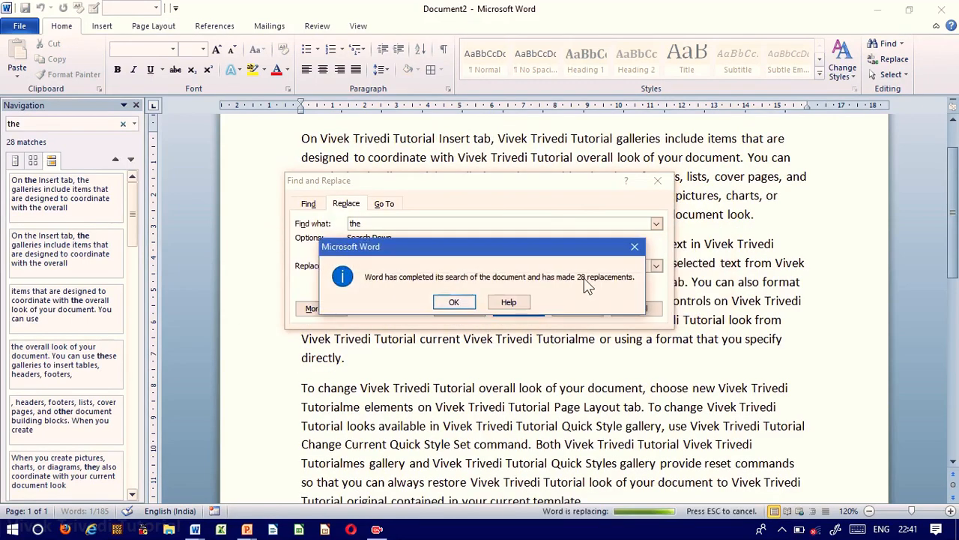
- Finish the replacement, close Find and Replace, and clear the text selection in the document
{"action": "left_click", "coordinate": [454, 302]}
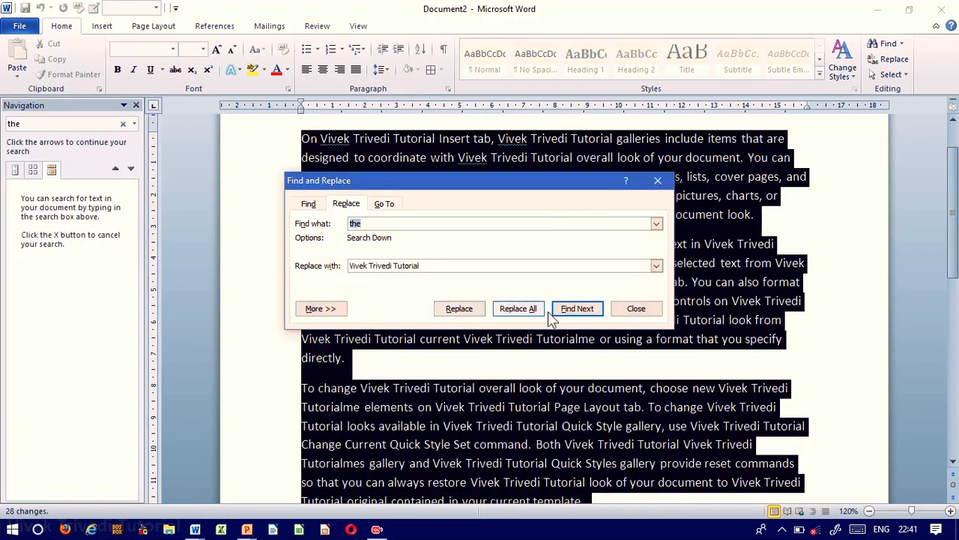
{"action": "left_click", "coordinate": [636, 309]}
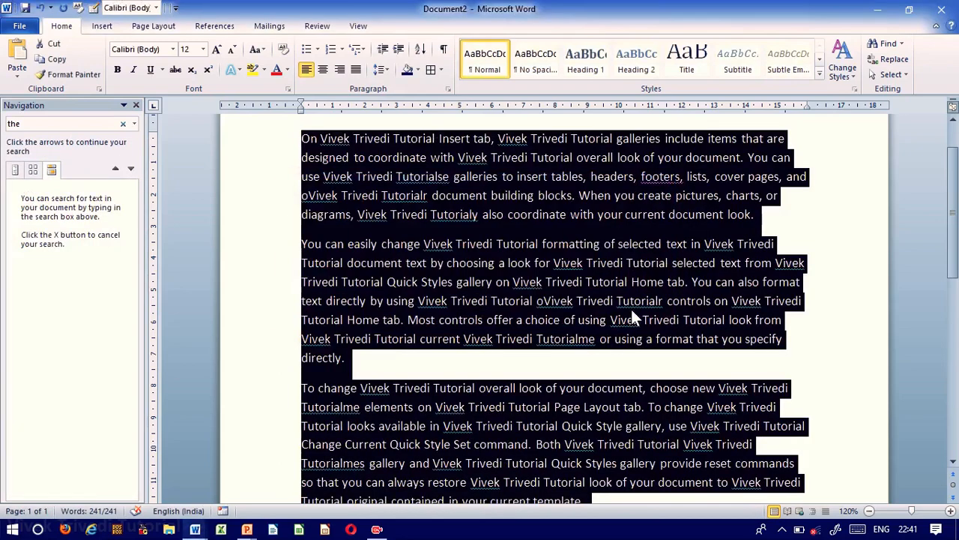
{"action": "left_click", "coordinate": [502, 244]}
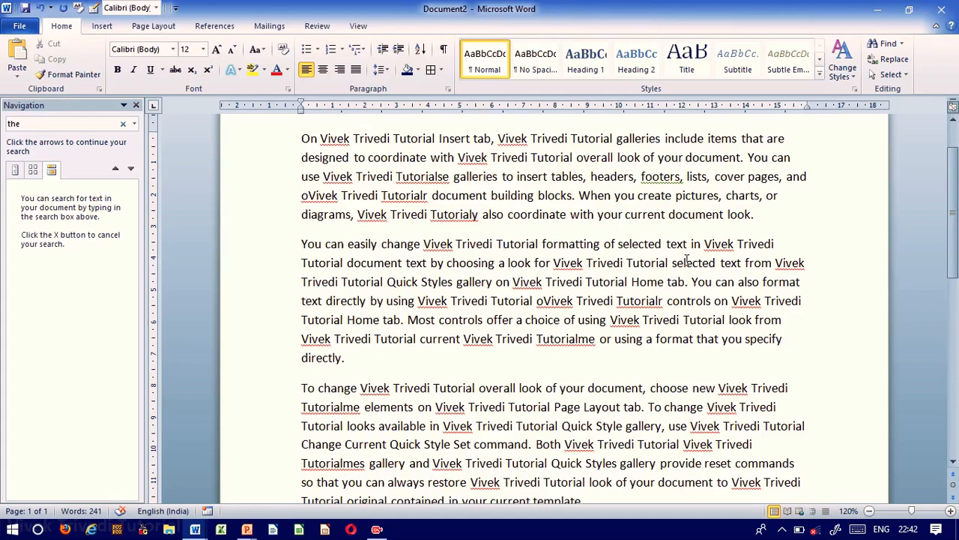
- Select the whole document, turn on the Select Objects mode, and review the remaining selection options
{"action": "left_click", "coordinate": [904, 76]}
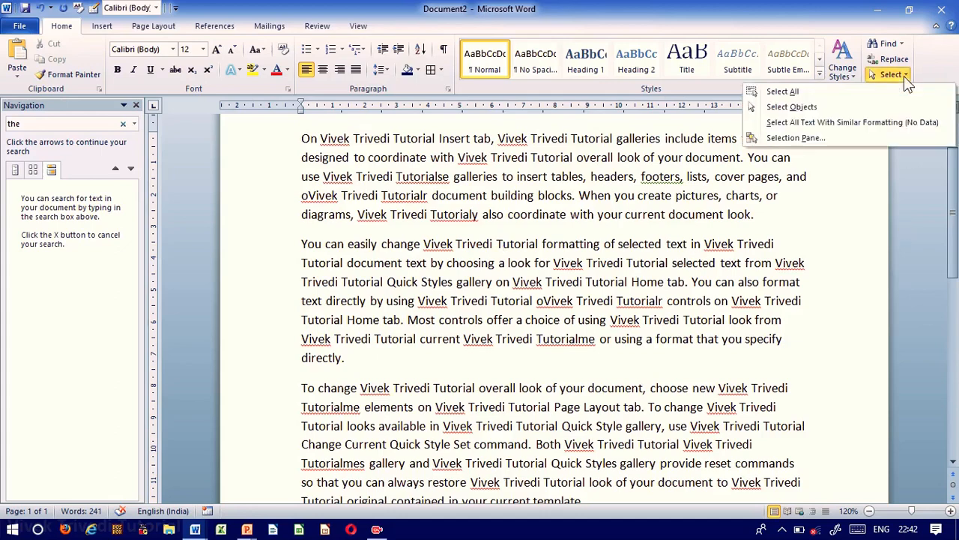
{"action": "left_click", "coordinate": [868, 93]}
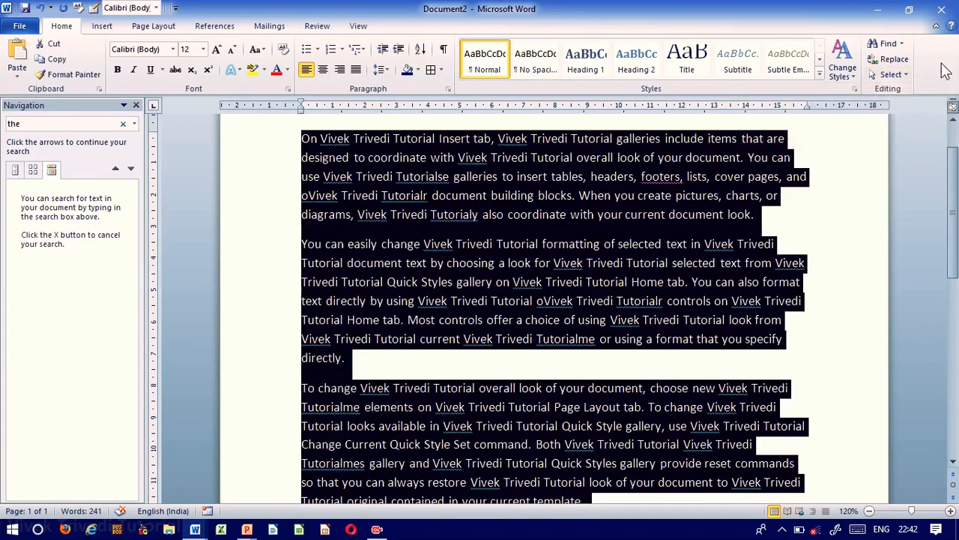
{"action": "left_click", "coordinate": [902, 78]}
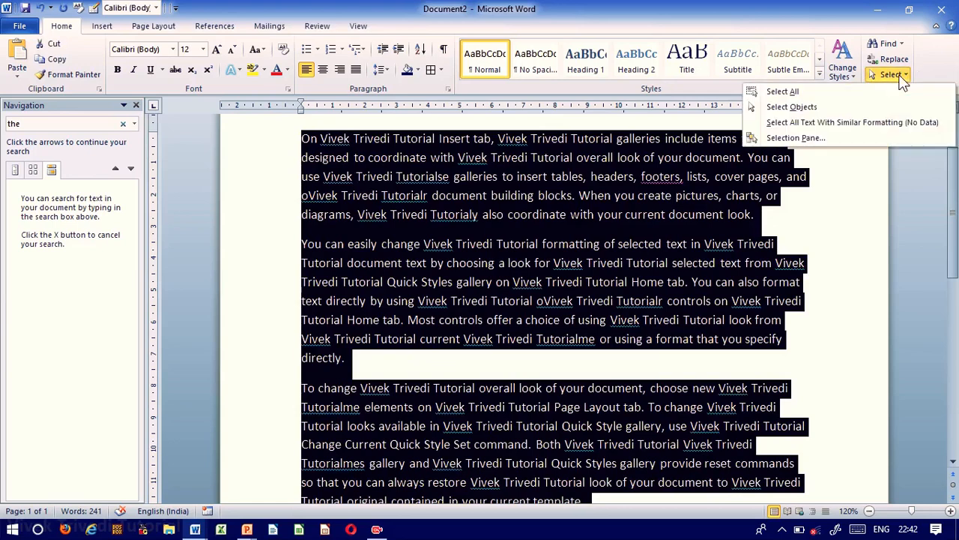
{"action": "left_click", "coordinate": [861, 102]}
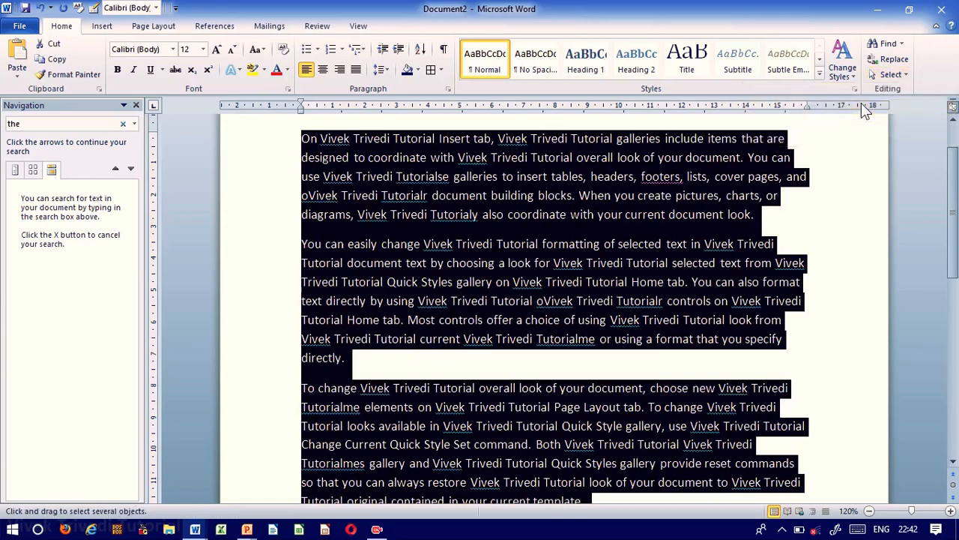
{"action": "left_click", "coordinate": [906, 76]}
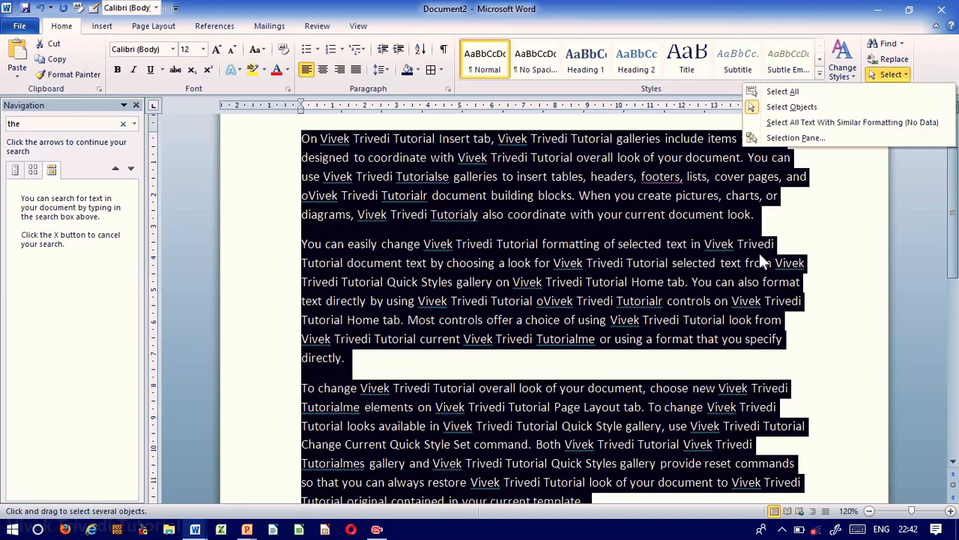
{"action": "left_click", "coordinate": [739, 283]}
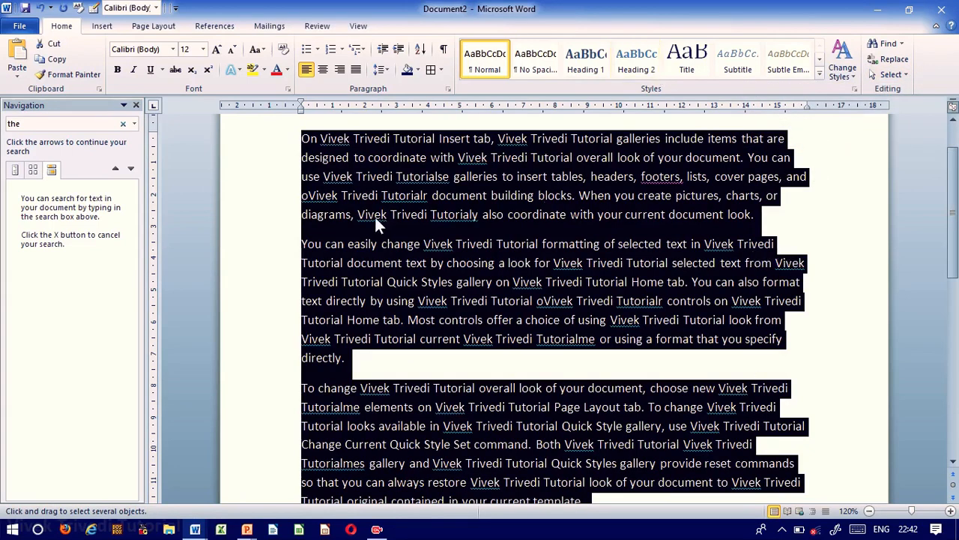
- Close the Navigation pane, reduce the font size of all the text to 9, and clear the selection
{"action": "left_click", "coordinate": [136, 105]}
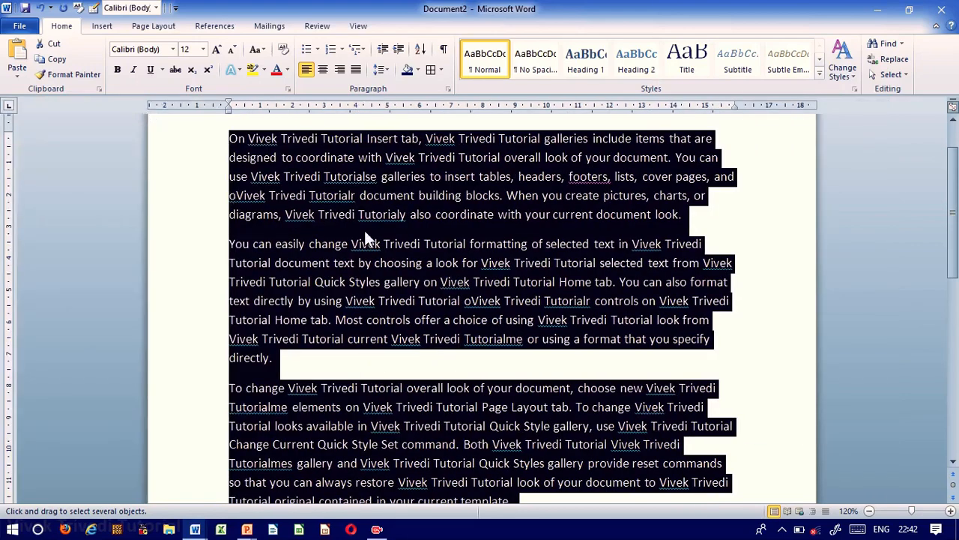
{"action": "key", "text": "ctrl+bracketleft"}
{"action": "key", "text": "ctrl+bracketleft"}
{"action": "key", "text": "ctrl+bracketleft"}
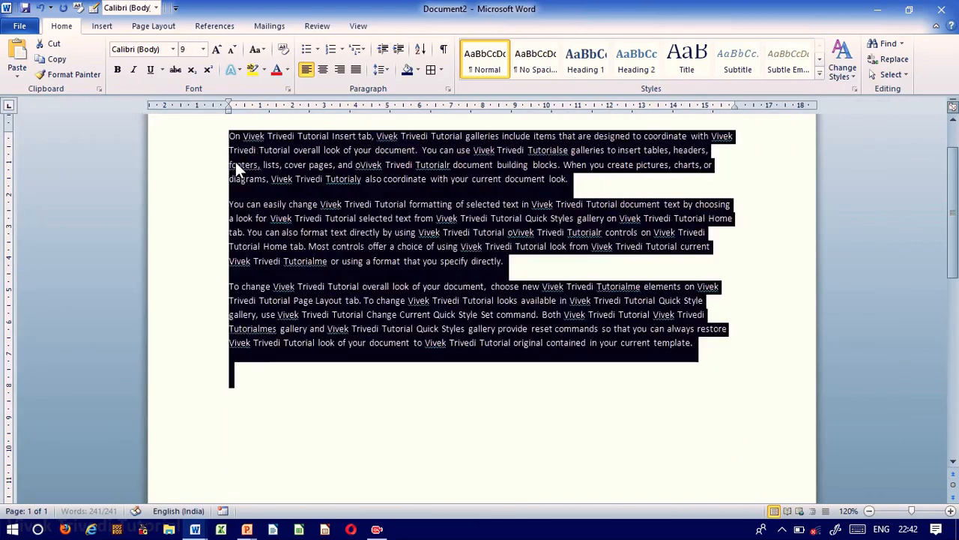
{"action": "left_click", "coordinate": [179, 222]}
{"action": "left_click", "coordinate": [435, 330]}
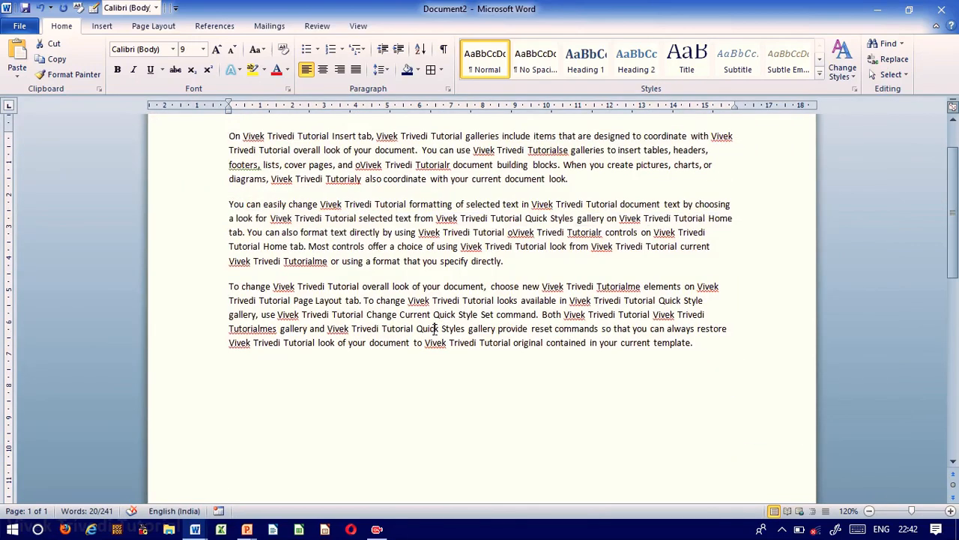
- Try the Heading 1 style on all three paragraphs, change them to Heading 2, and preview further quick styles without applying them
{"action": "left_click_drag", "start_coordinate": [229, 368], "coordinate": [173, 144]}
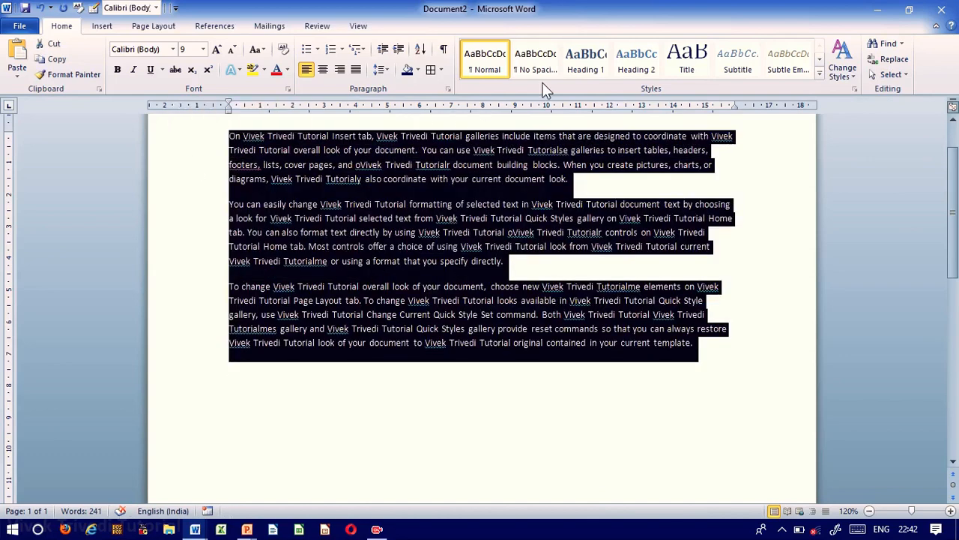
{"action": "left_click", "coordinate": [593, 60]}
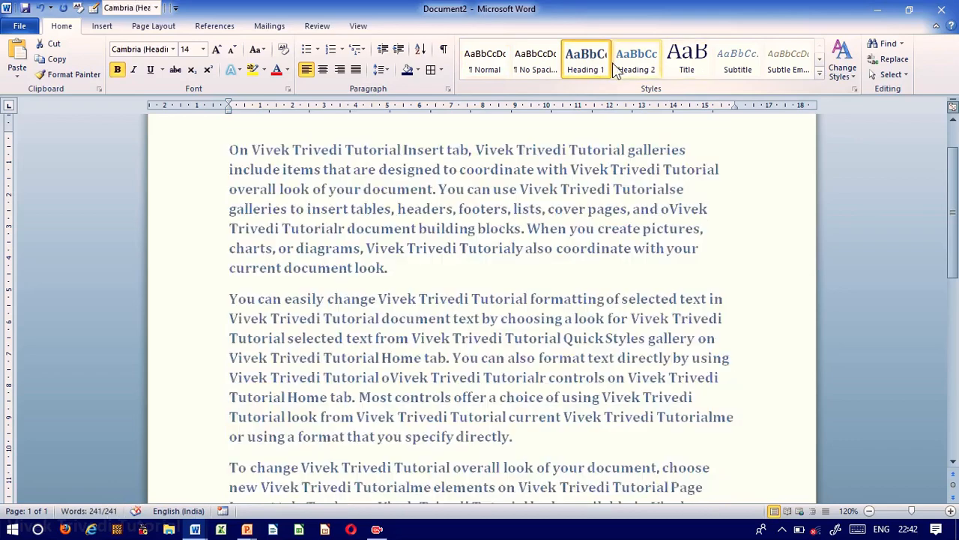
{"action": "left_click", "coordinate": [616, 66]}
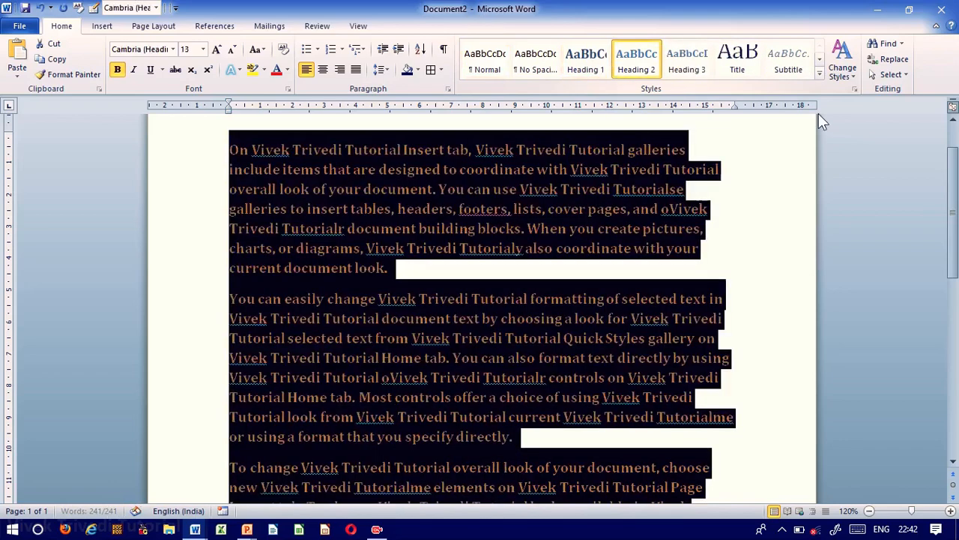
{"action": "left_click", "coordinate": [819, 77]}
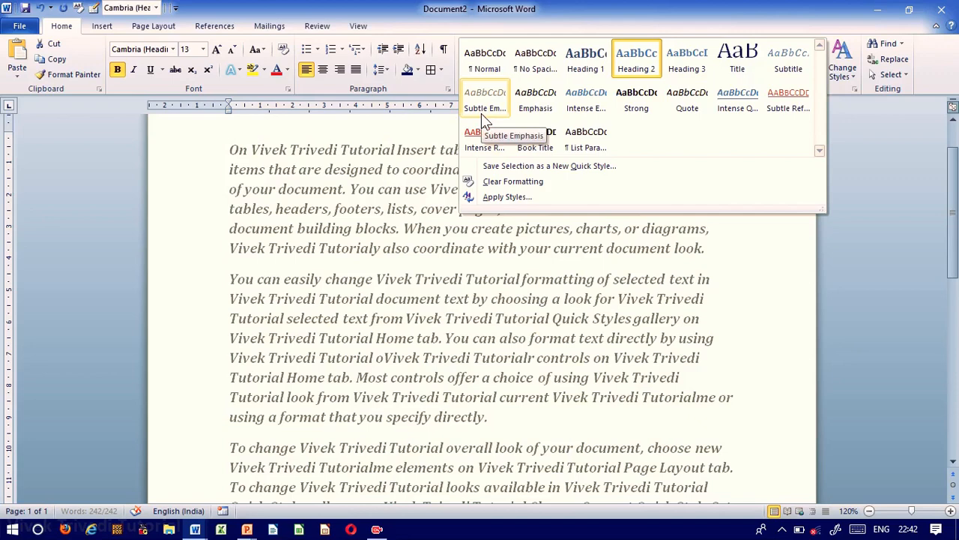
{"action": "left_click", "coordinate": [159, 250]}
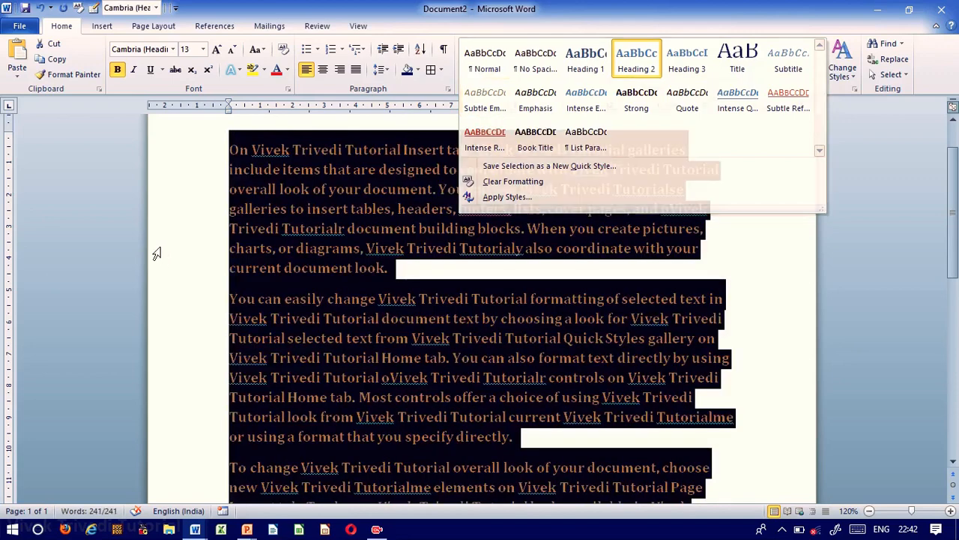
- Start saving the document under a new file name, choose the Desktop as its location, and cancel the save
{"action": "left_click", "coordinate": [9, 34]}
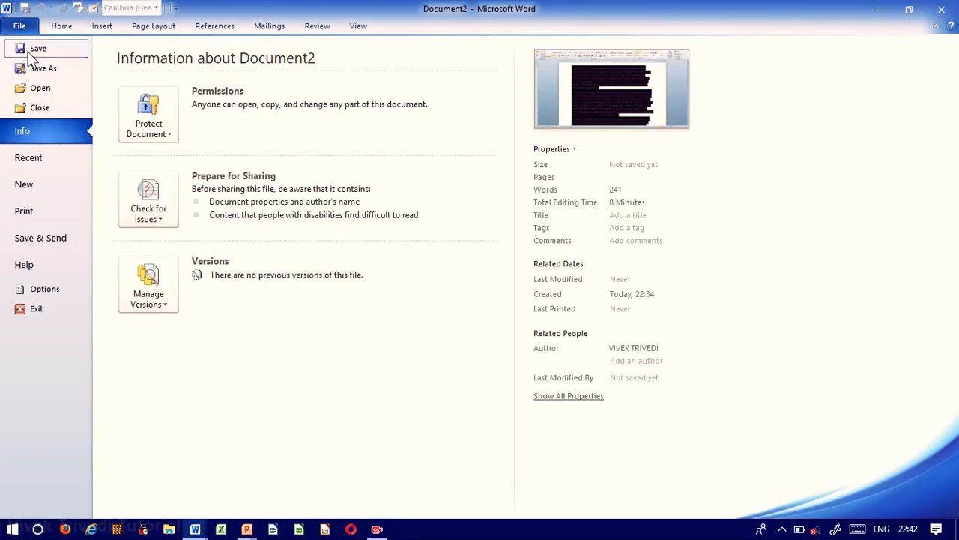
{"action": "key", "text": "Escape"}
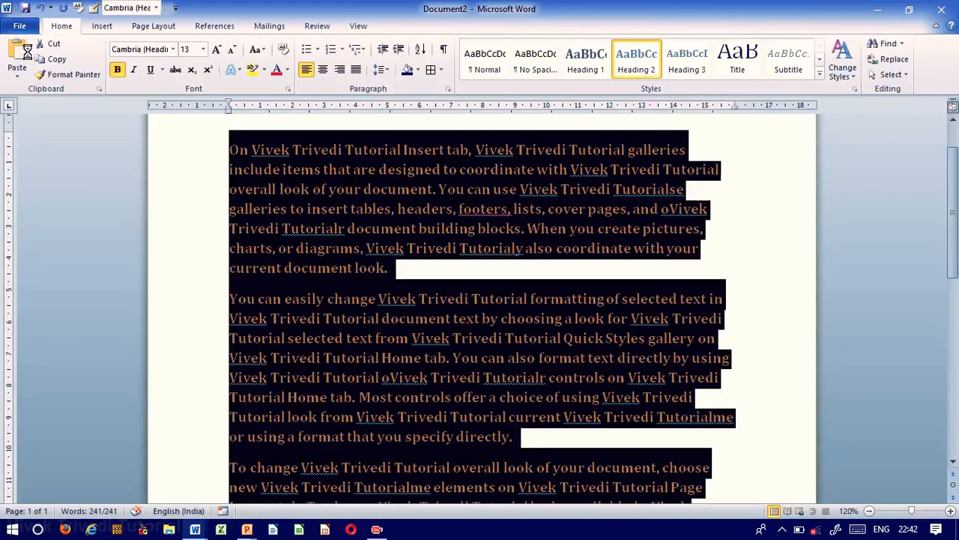
{"action": "key", "text": "F12"}
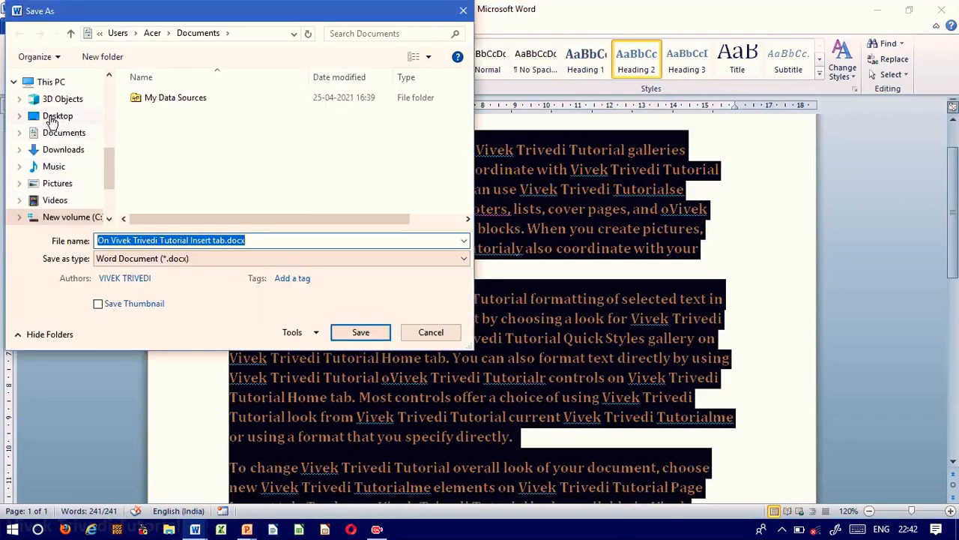
{"action": "left_click", "coordinate": [53, 118]}
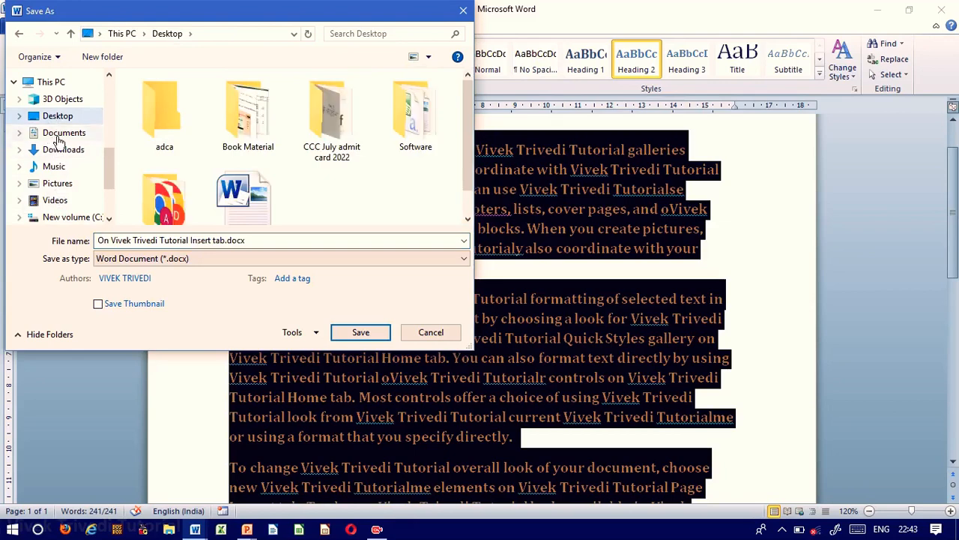
{"action": "left_click", "coordinate": [263, 241]}
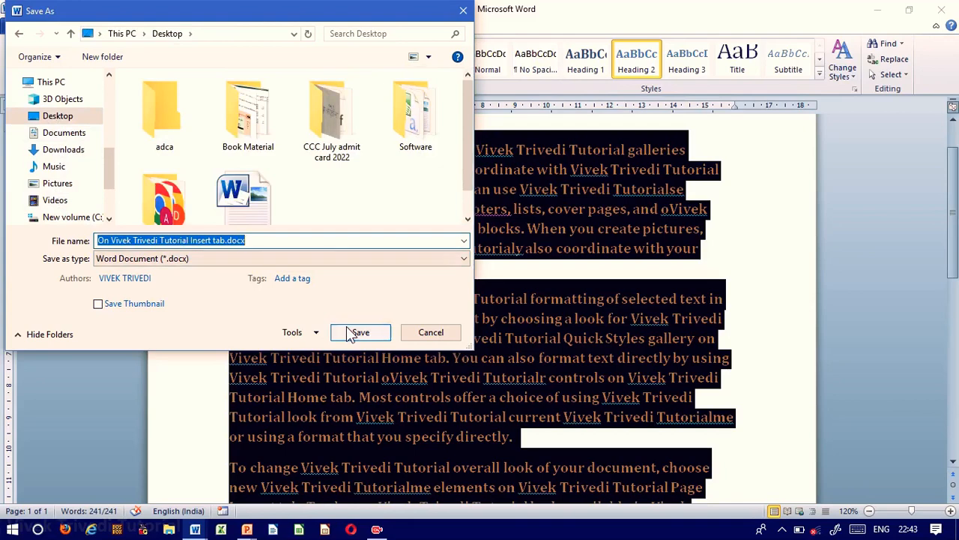
{"action": "left_click", "coordinate": [443, 337]}
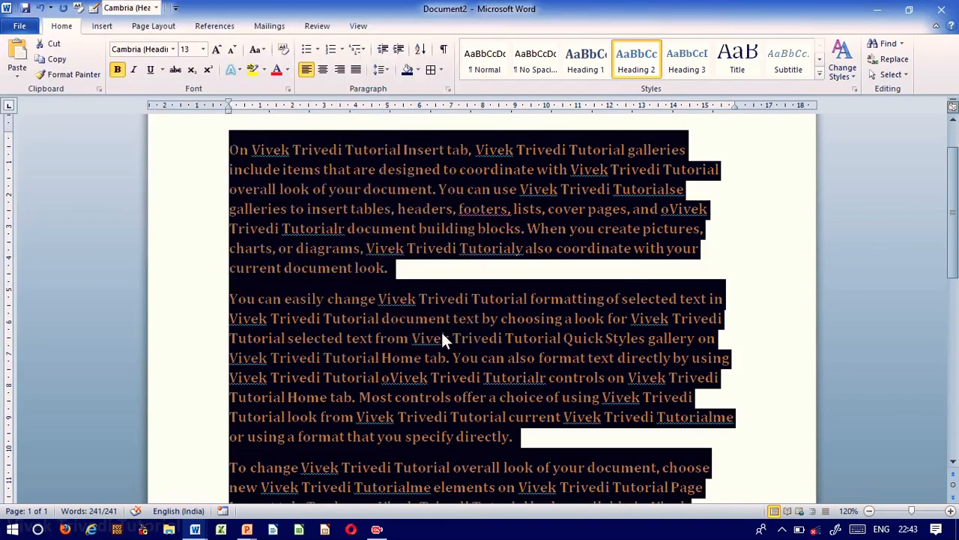